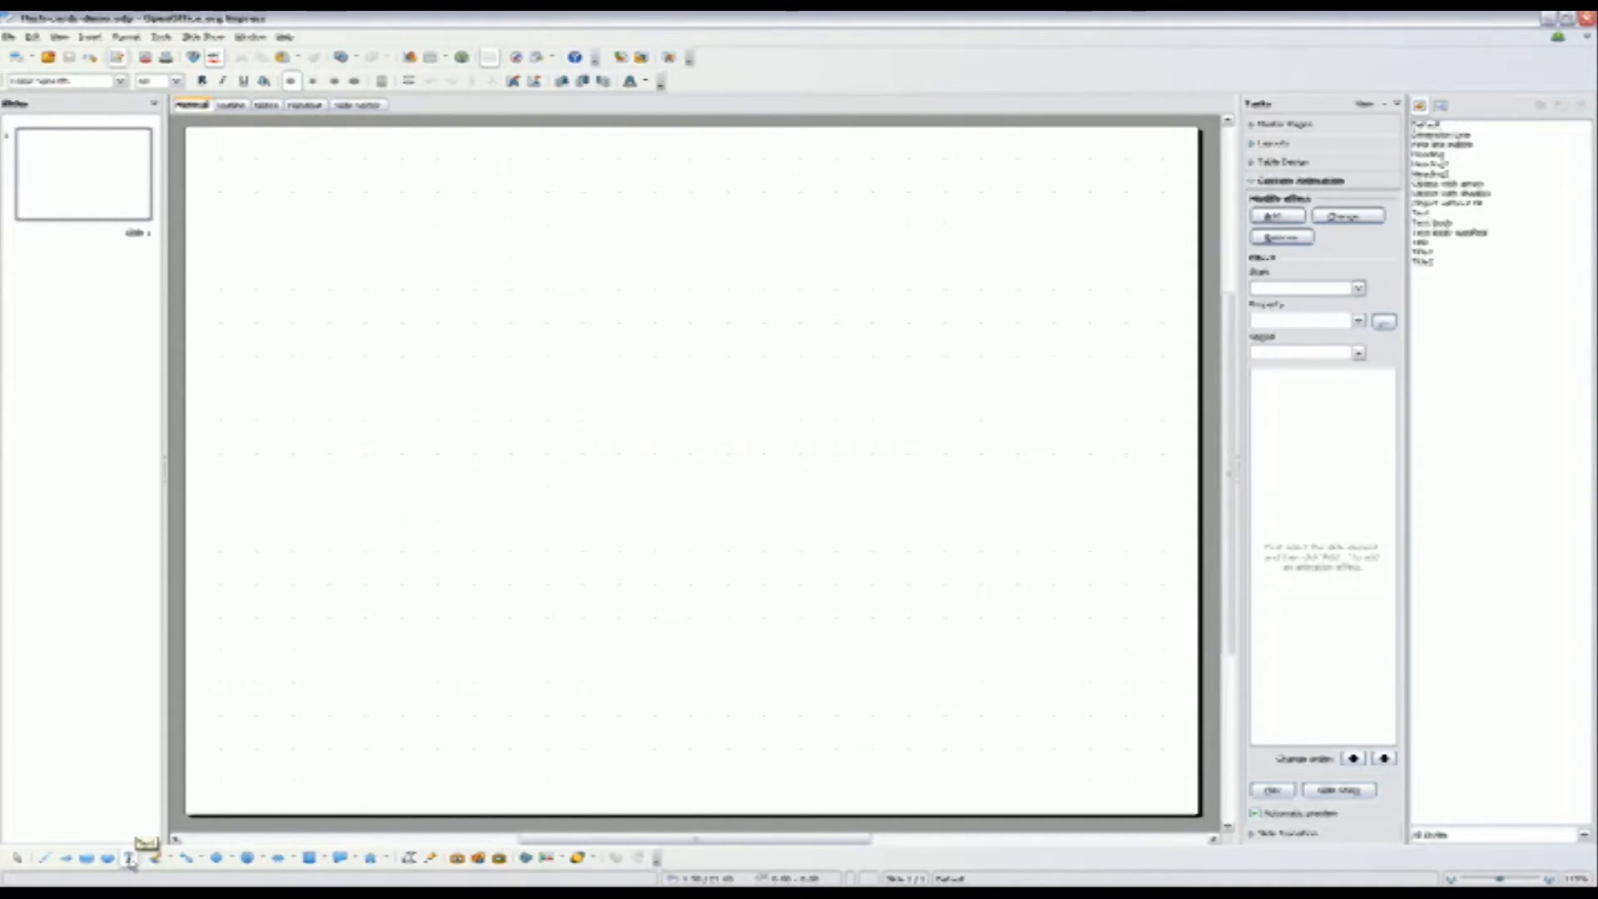
Add a text box containing the letter "a" near the slide's upper-left corner, and move it closer to the corner.
{"action": "left_click", "coordinate": [129, 858]}
{"action": "left_click", "coordinate": [92, 82]}
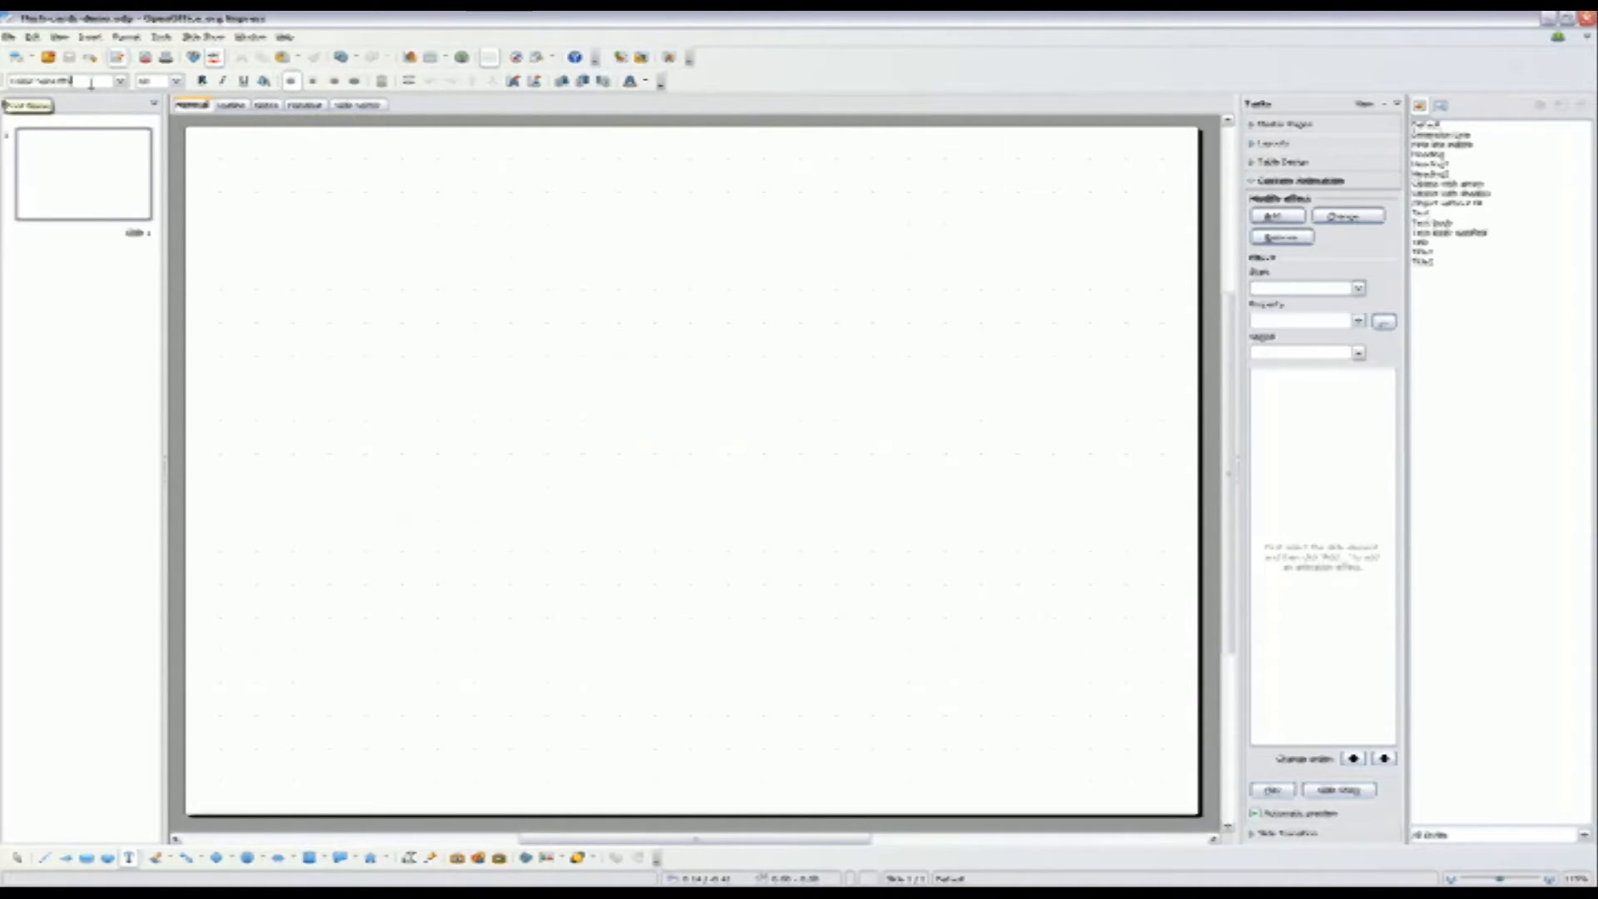
{"action": "left_click", "coordinate": [260, 200]}
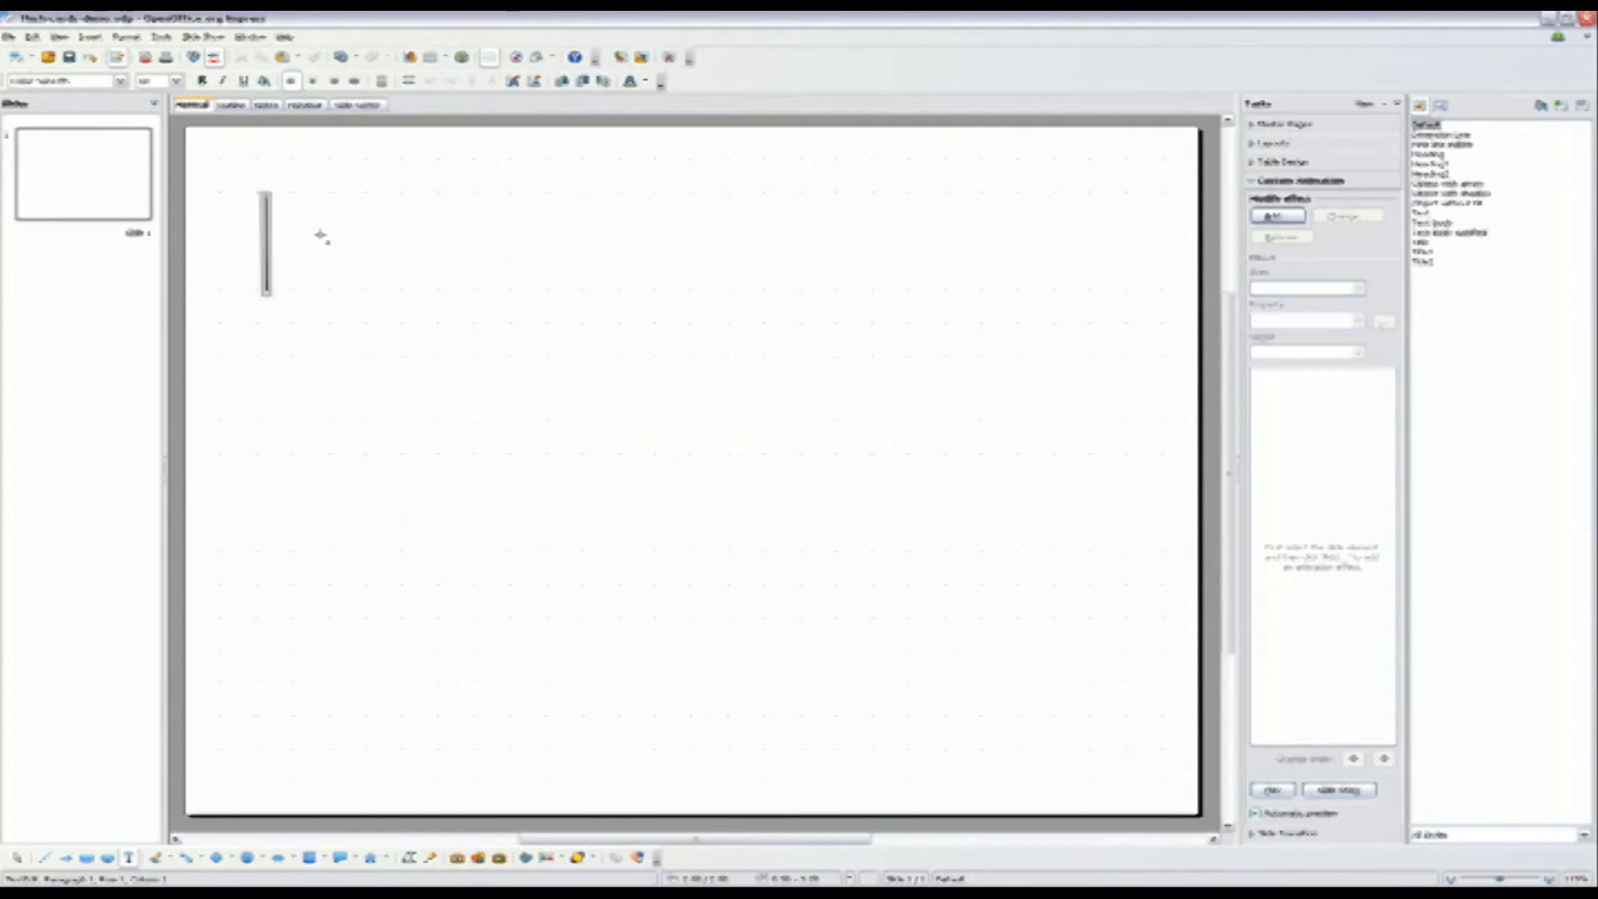
{"action": "type", "text": "a"}
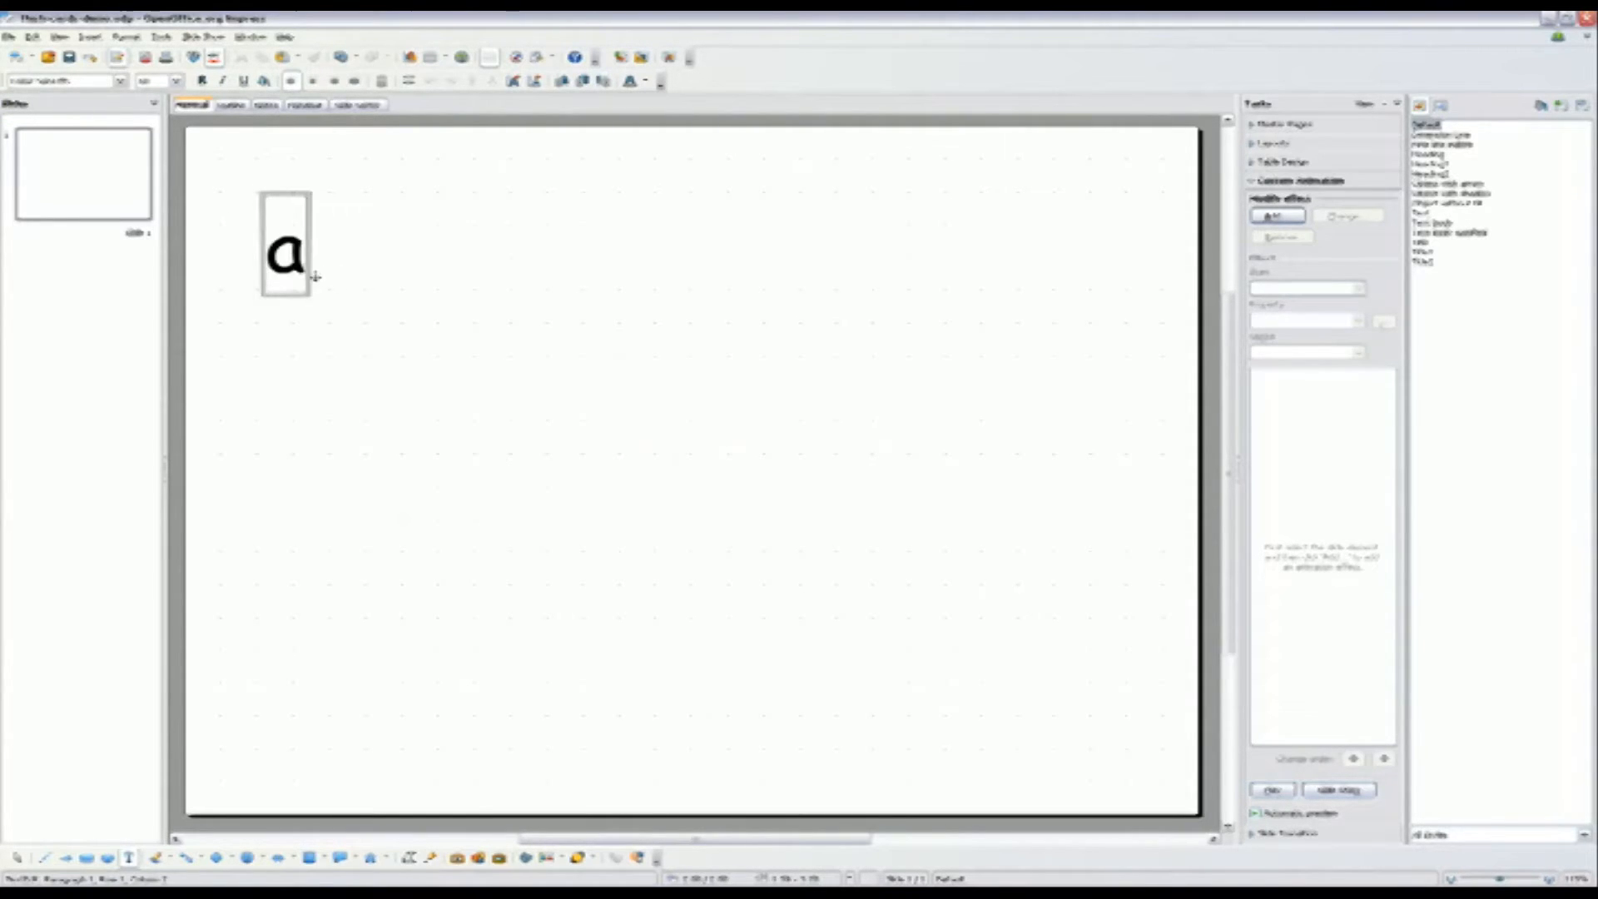
{"action": "left_click_drag", "start_coordinate": [309, 214], "coordinate": [296, 185]}
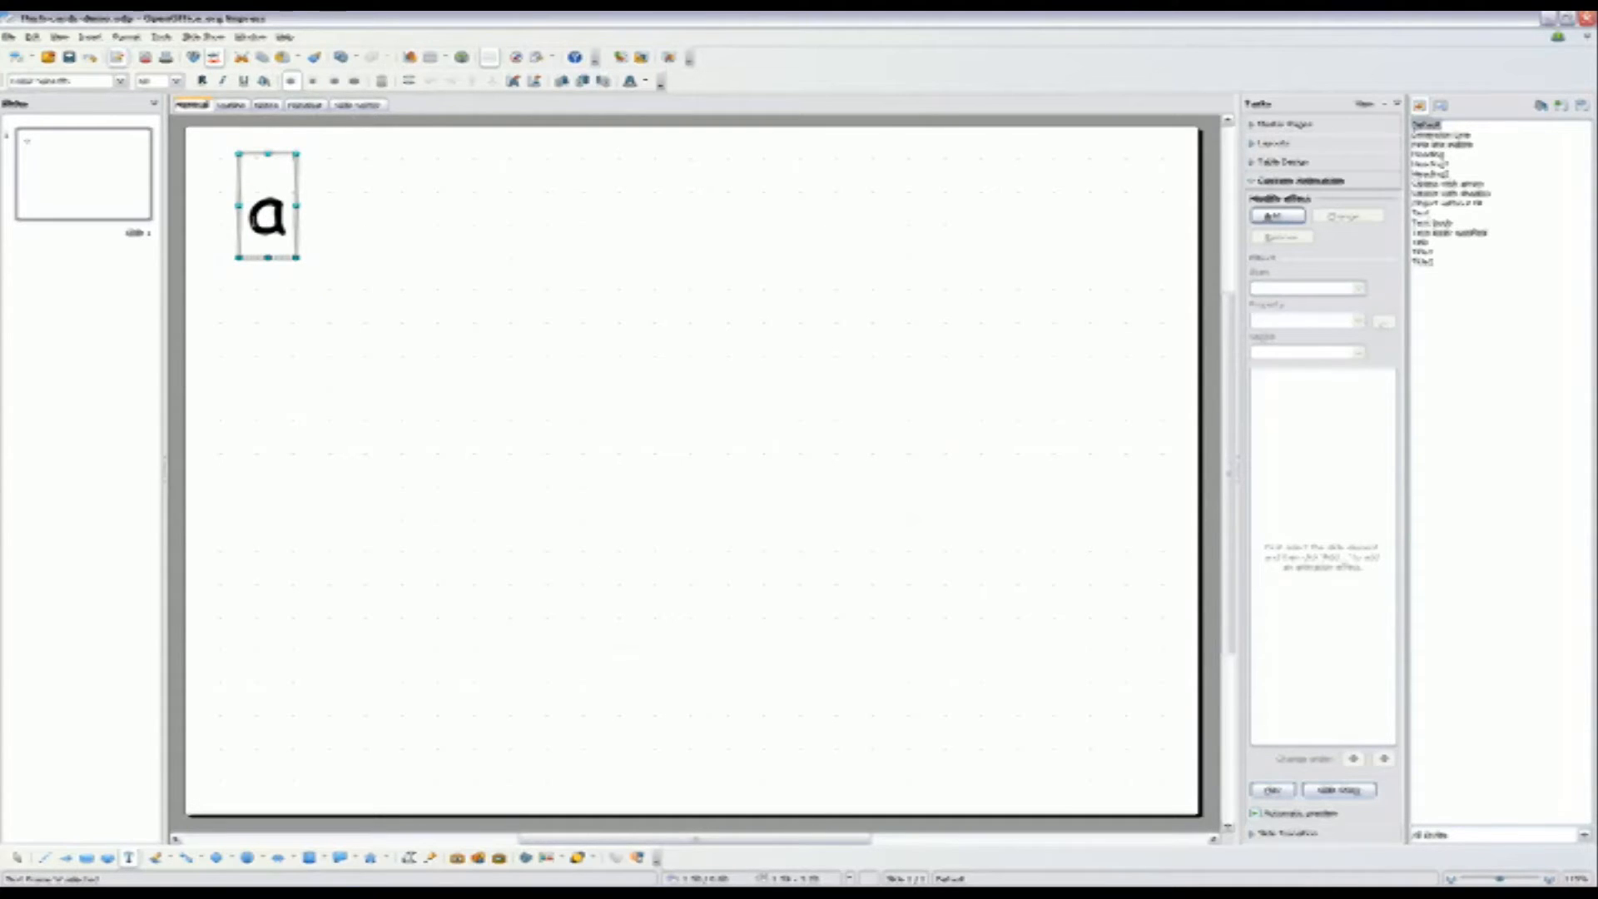
Set the font size of the letter "a" to 72.
{"action": "double_click", "coordinate": [266, 215]}
{"action": "left_click", "coordinate": [176, 81]}
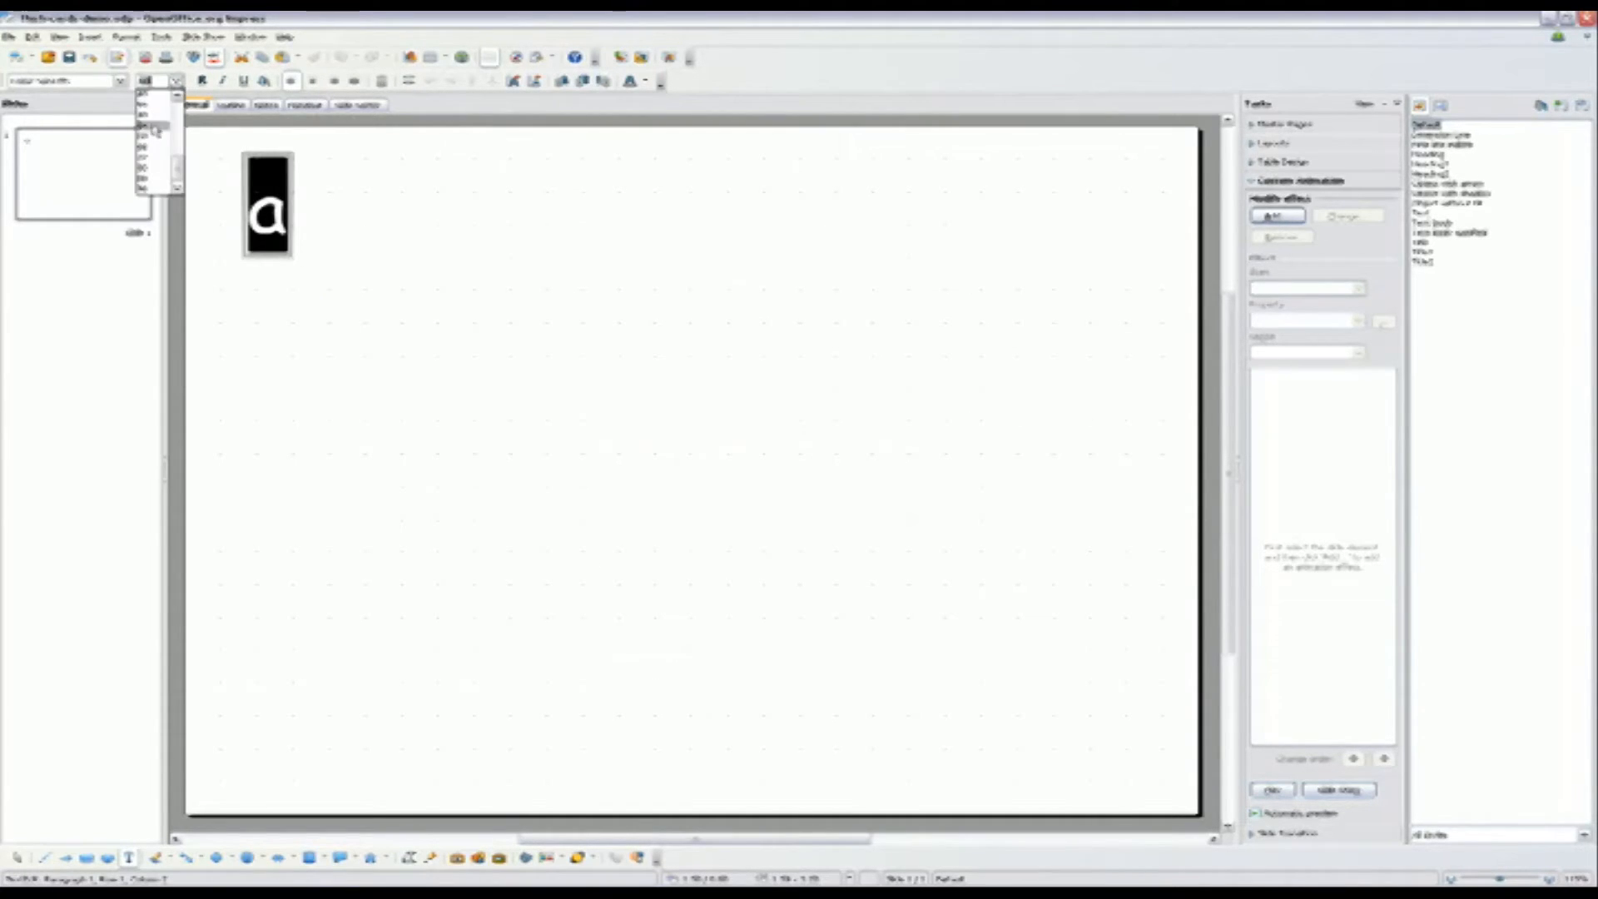
{"action": "left_click", "coordinate": [148, 160]}
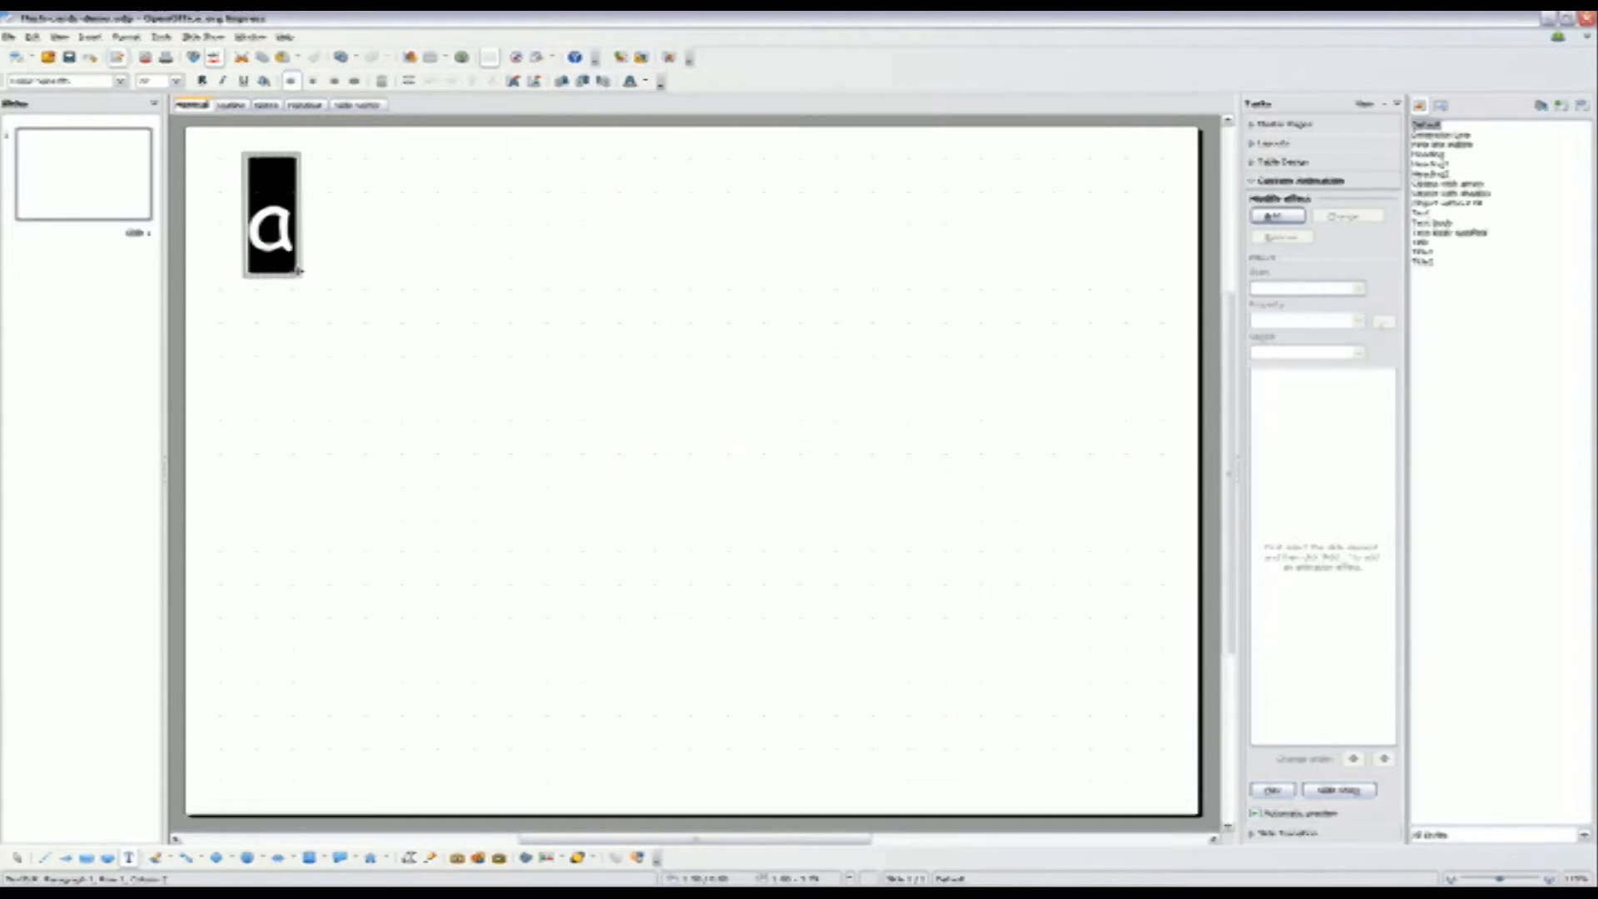
{"action": "left_click", "coordinate": [299, 271]}
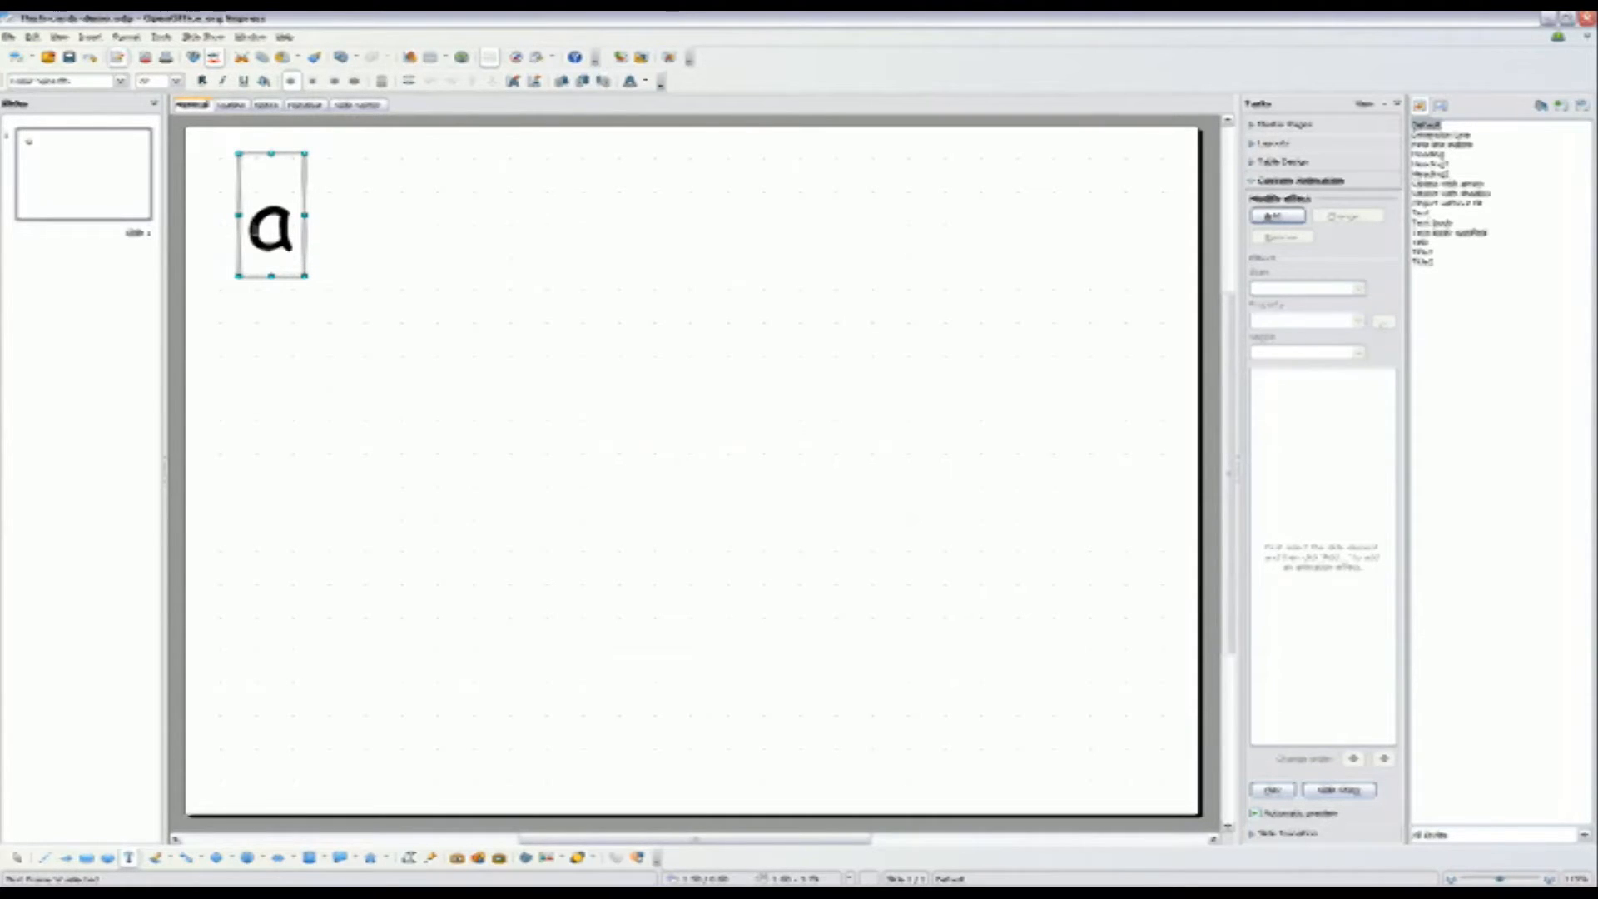
Change the font colour of the letter "a" to orange, and leave its text frame selected.
{"action": "double_click", "coordinate": [253, 230]}
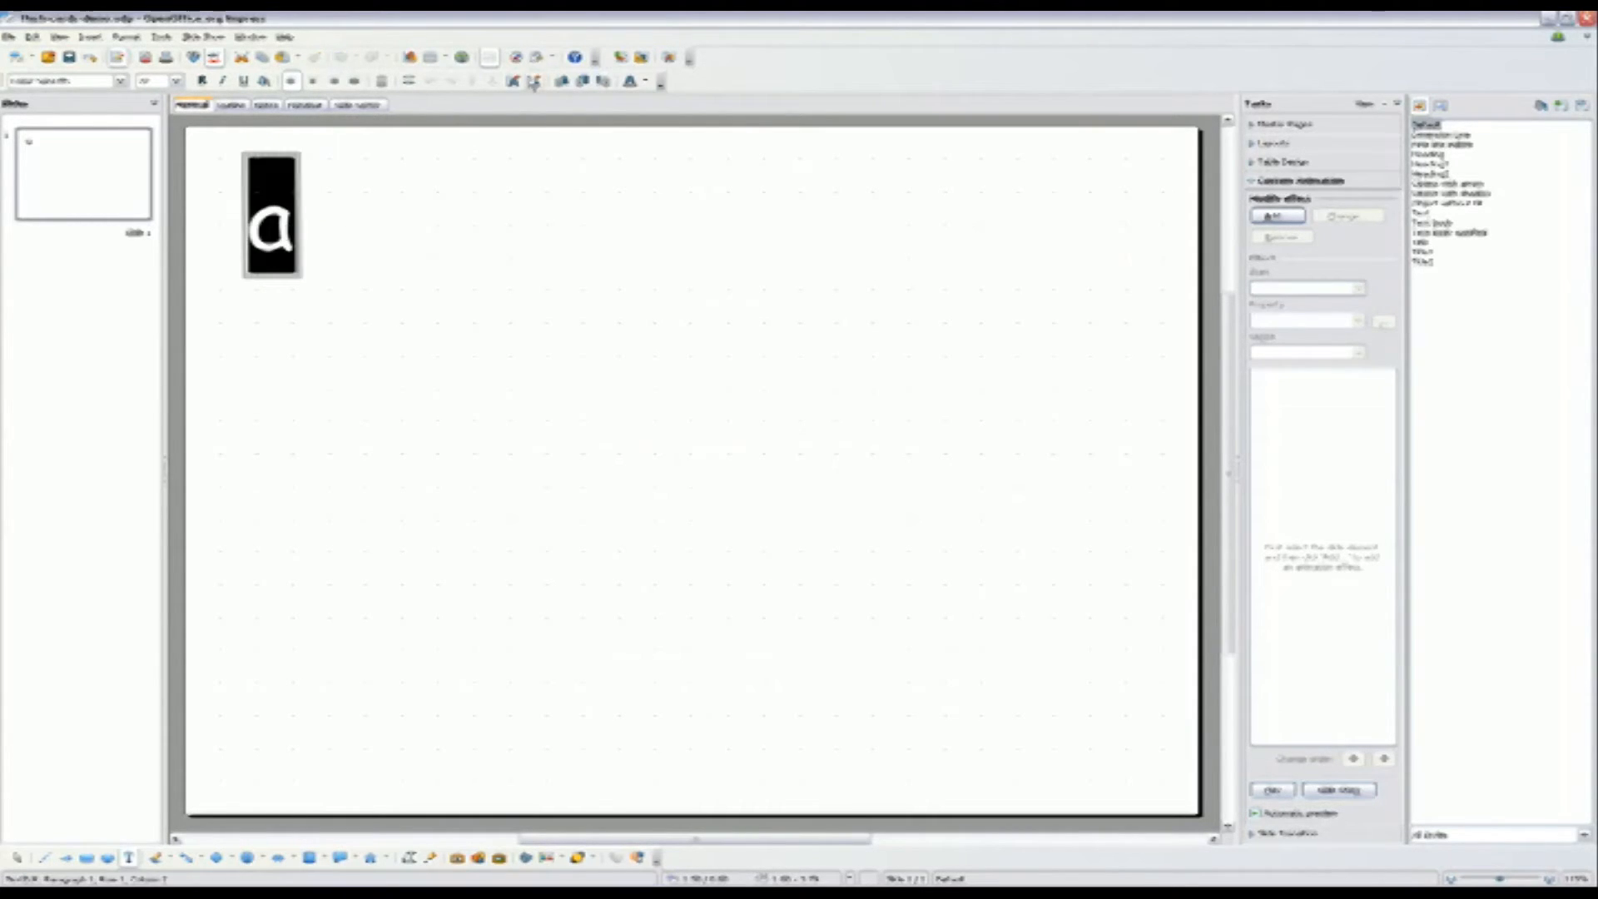
{"action": "left_click", "coordinate": [645, 81]}
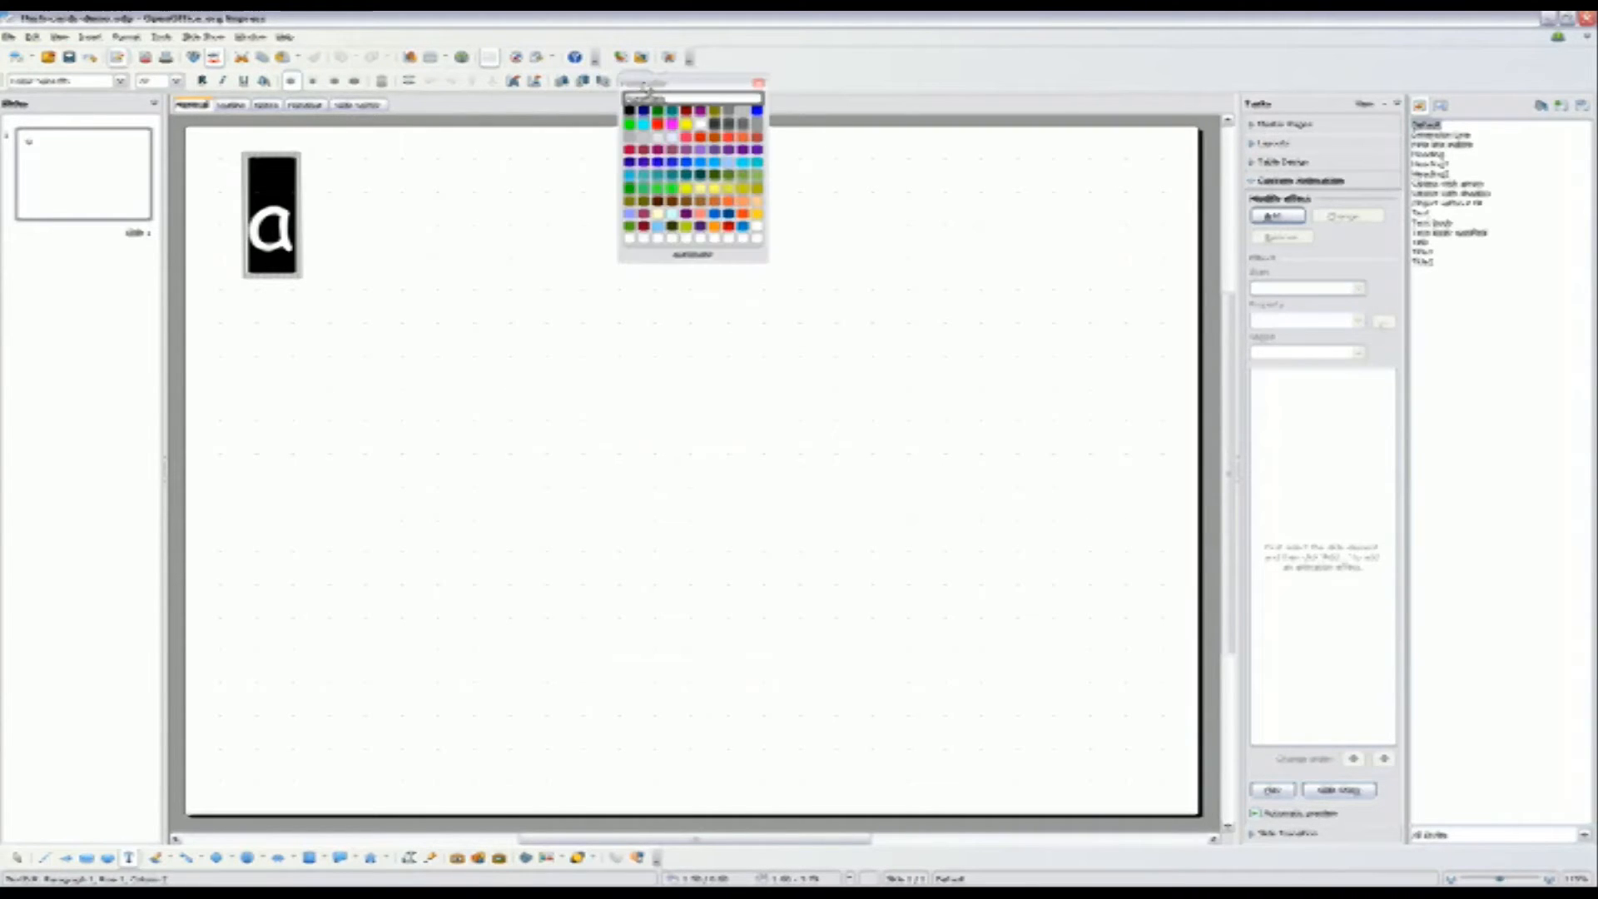
{"action": "left_click", "coordinate": [737, 144]}
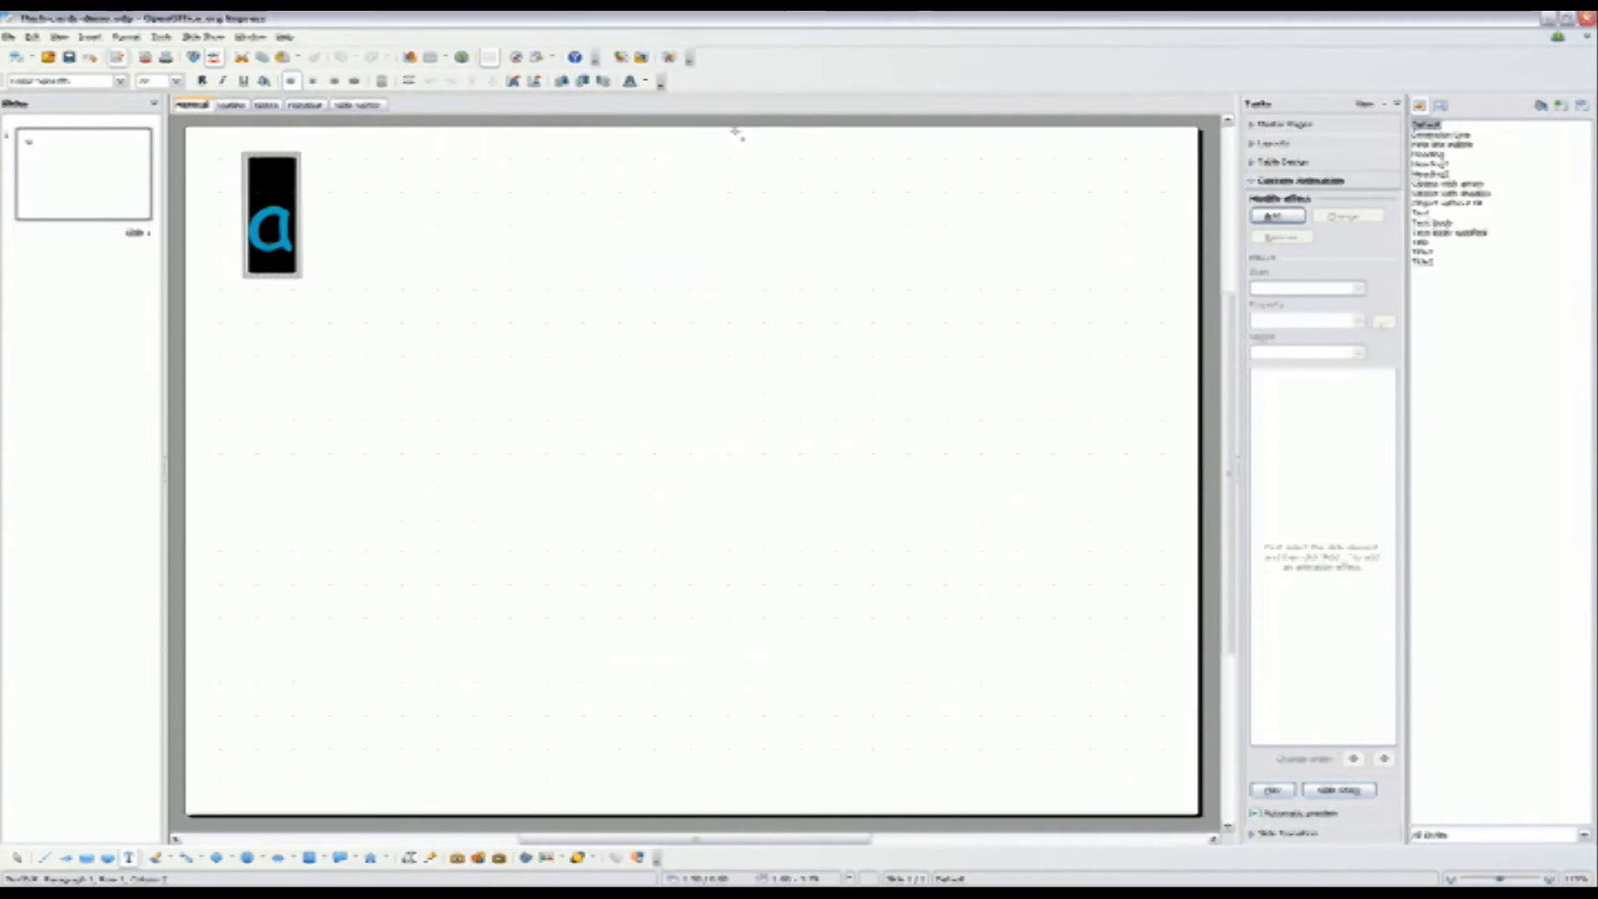
{"action": "left_click", "coordinate": [296, 254]}
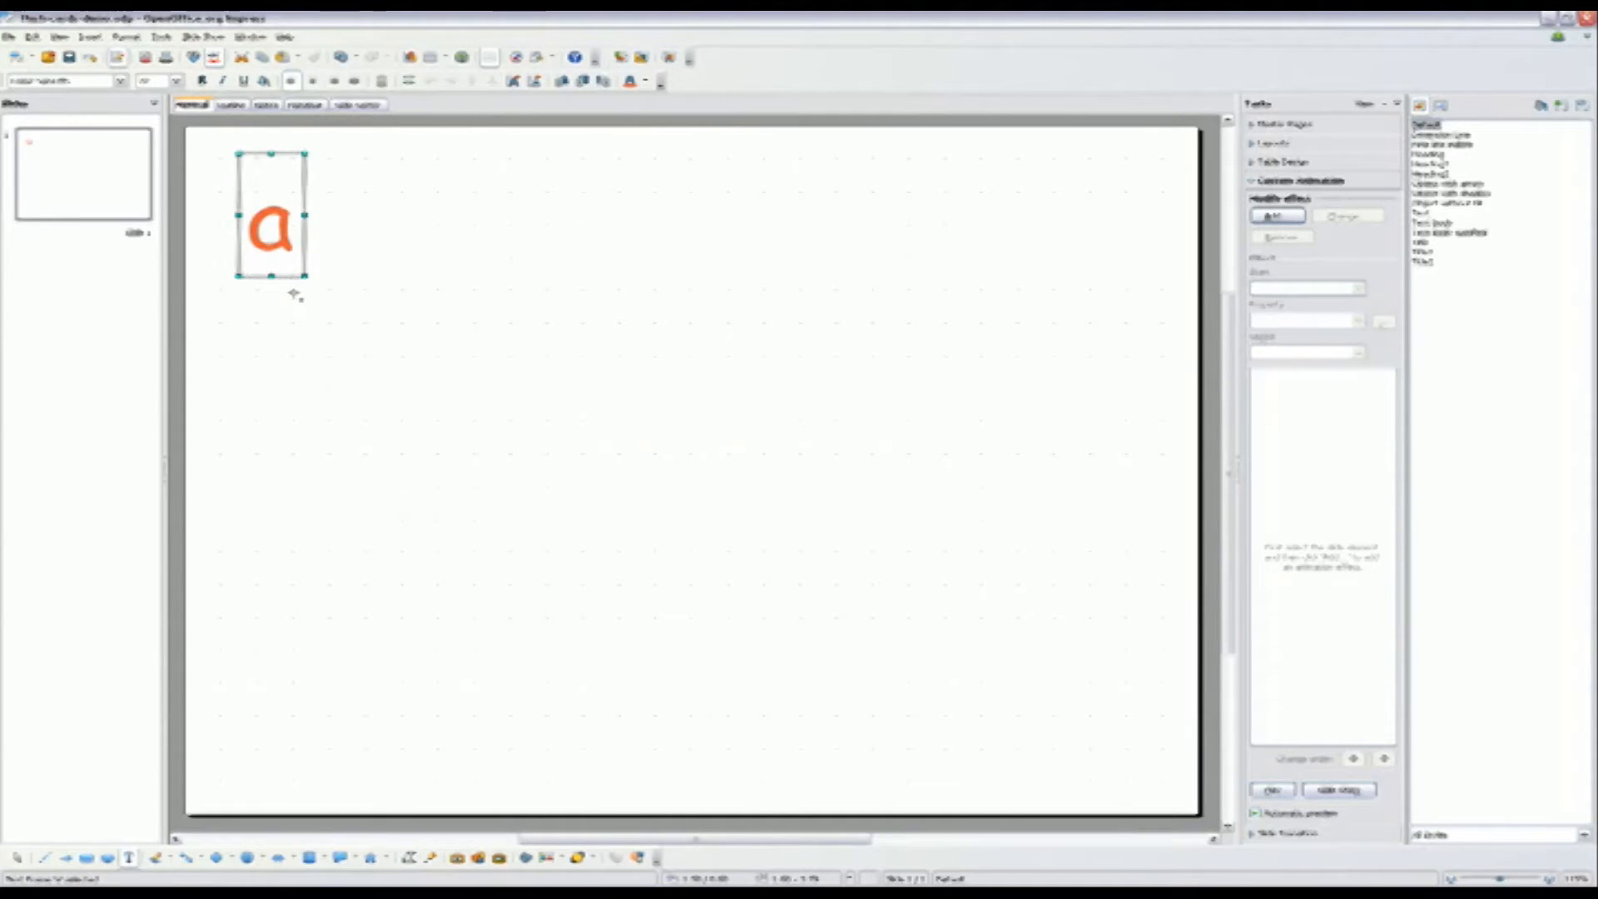
{"action": "left_click", "coordinate": [292, 243]}
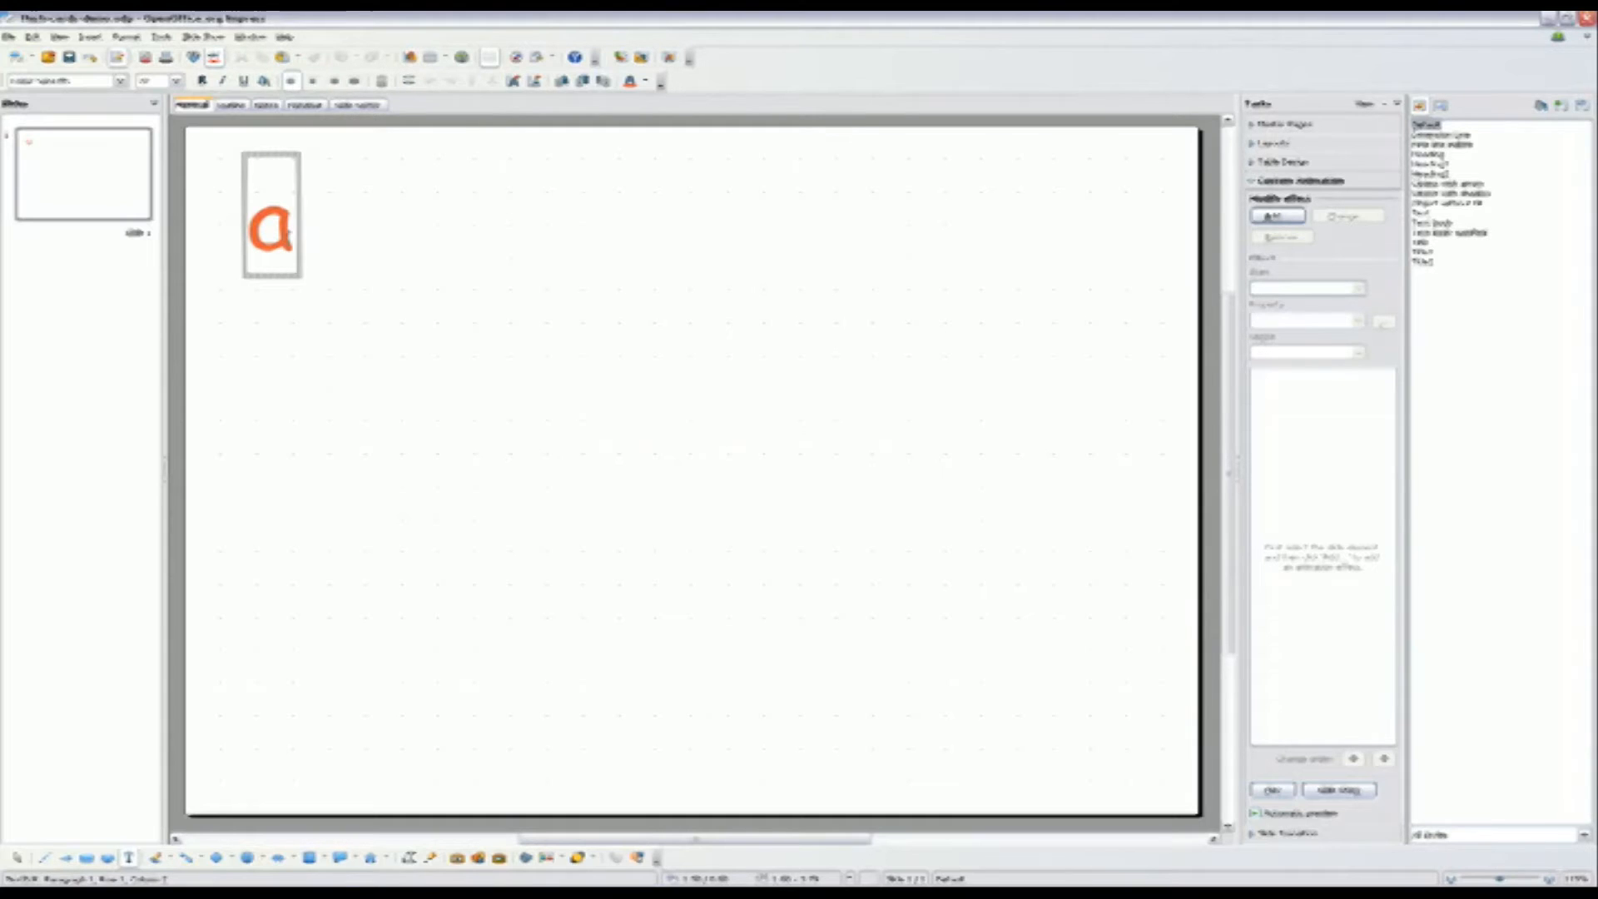
{"action": "left_click", "coordinate": [297, 271]}
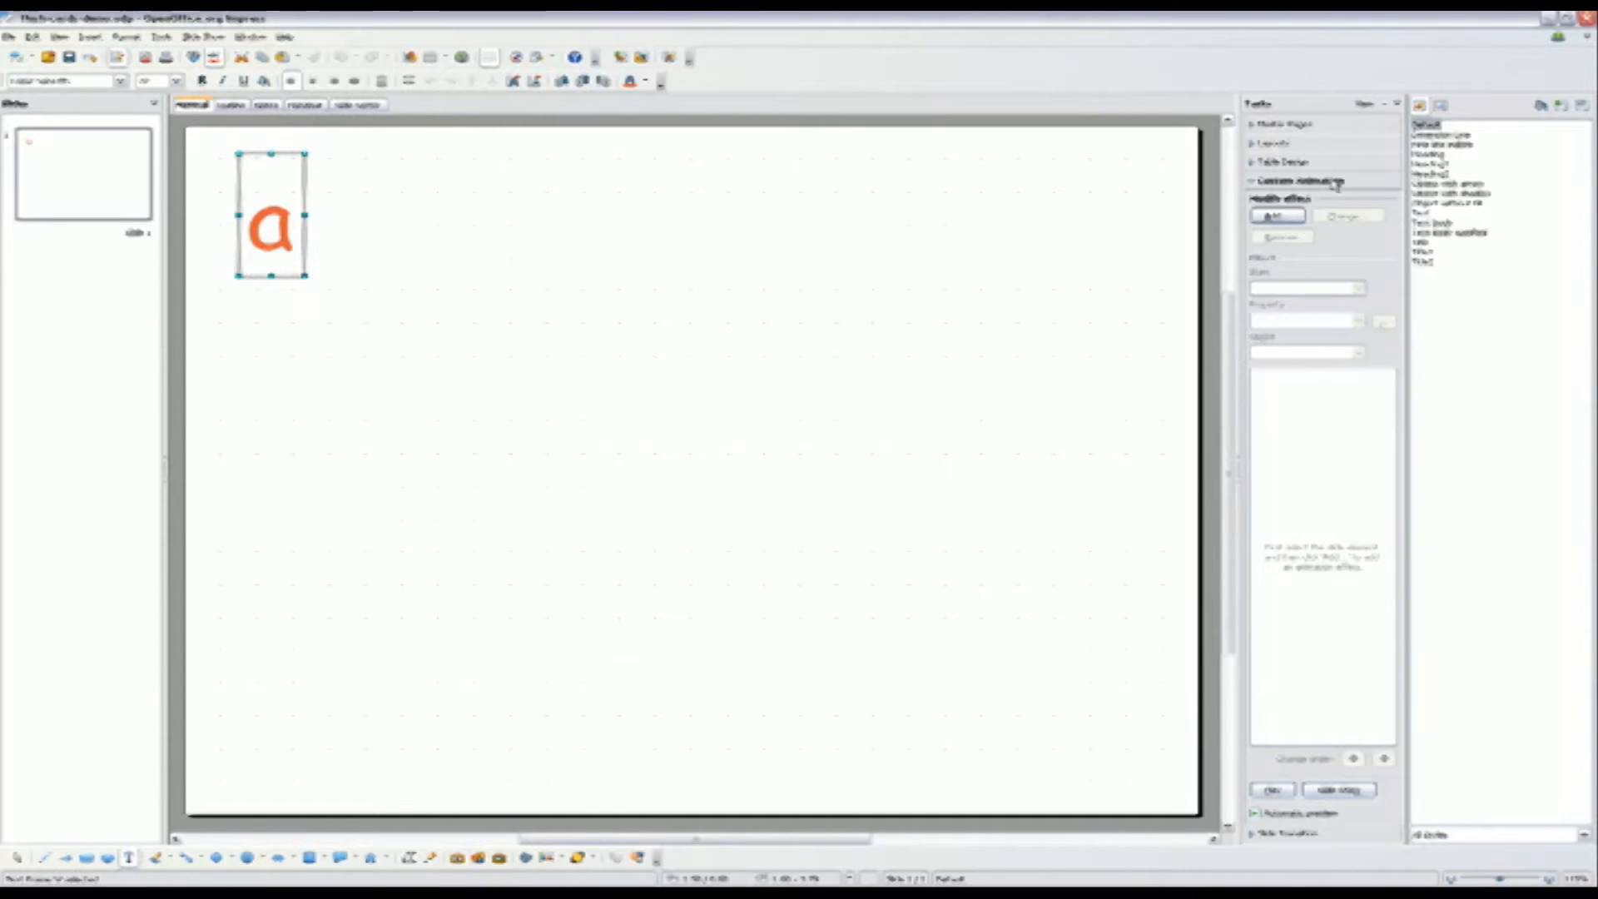
Apply a Fly In entrance animation with Fast speed to the text frame of the letter "a".
{"action": "left_click", "coordinate": [1271, 217]}
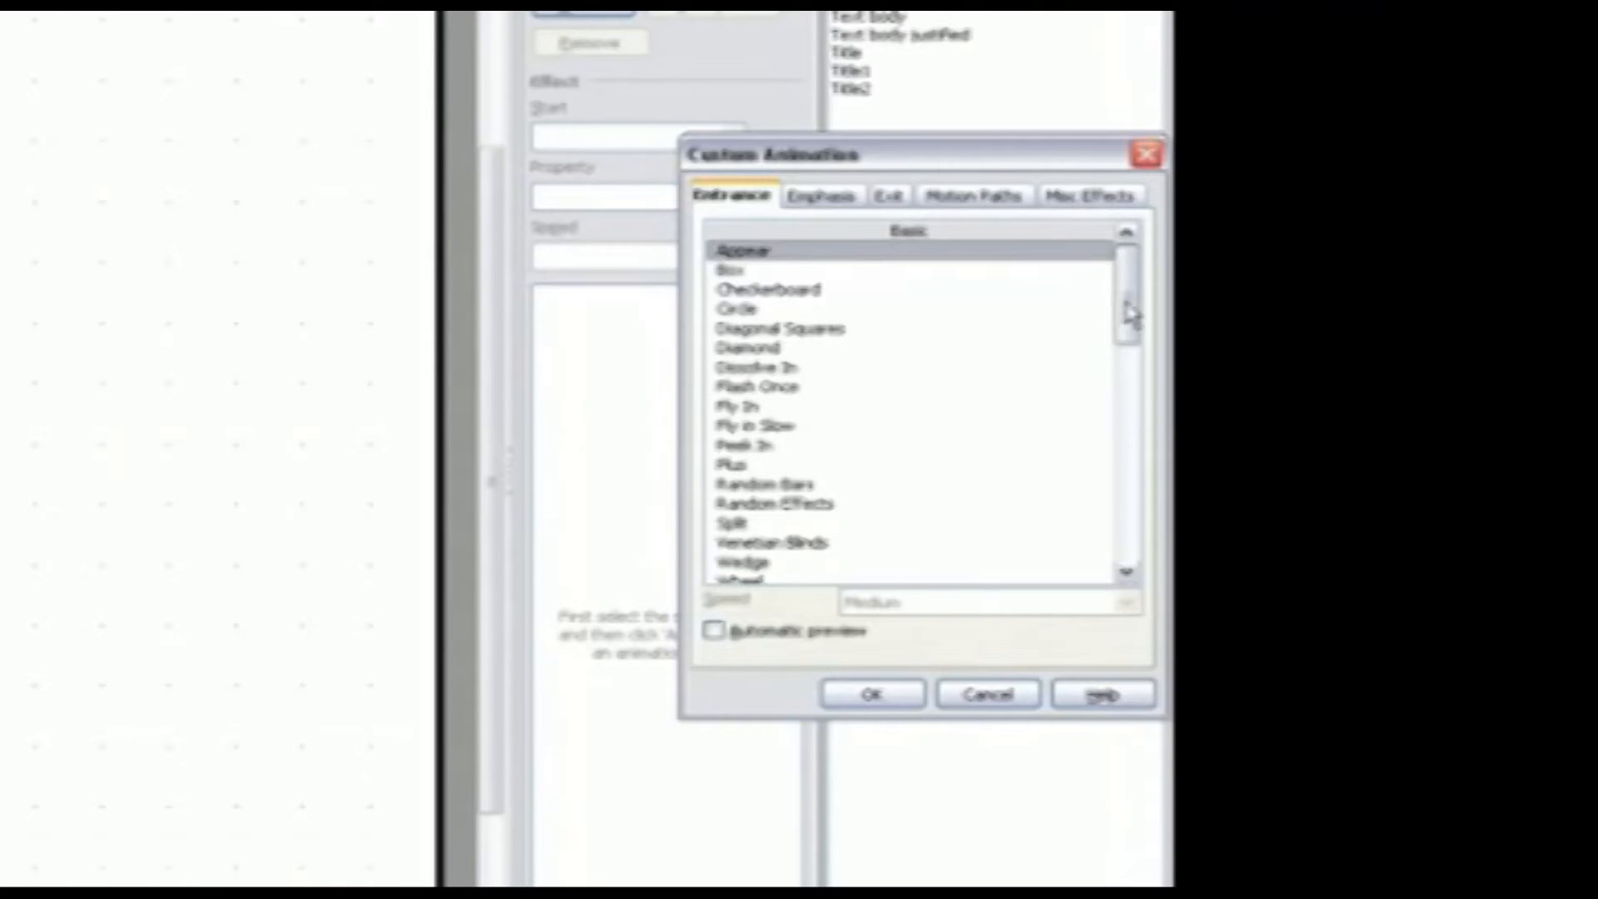
{"action": "mouse_move", "coordinate": [1129, 315]}
{"action": "left_mouse_down"}
{"action": "mouse_move", "coordinate": [1132, 532]}
{"action": "mouse_move", "coordinate": [1147, 526]}
{"action": "mouse_move", "coordinate": [1134, 301]}
{"action": "mouse_move", "coordinate": [1132, 345]}
{"action": "left_mouse_up"}
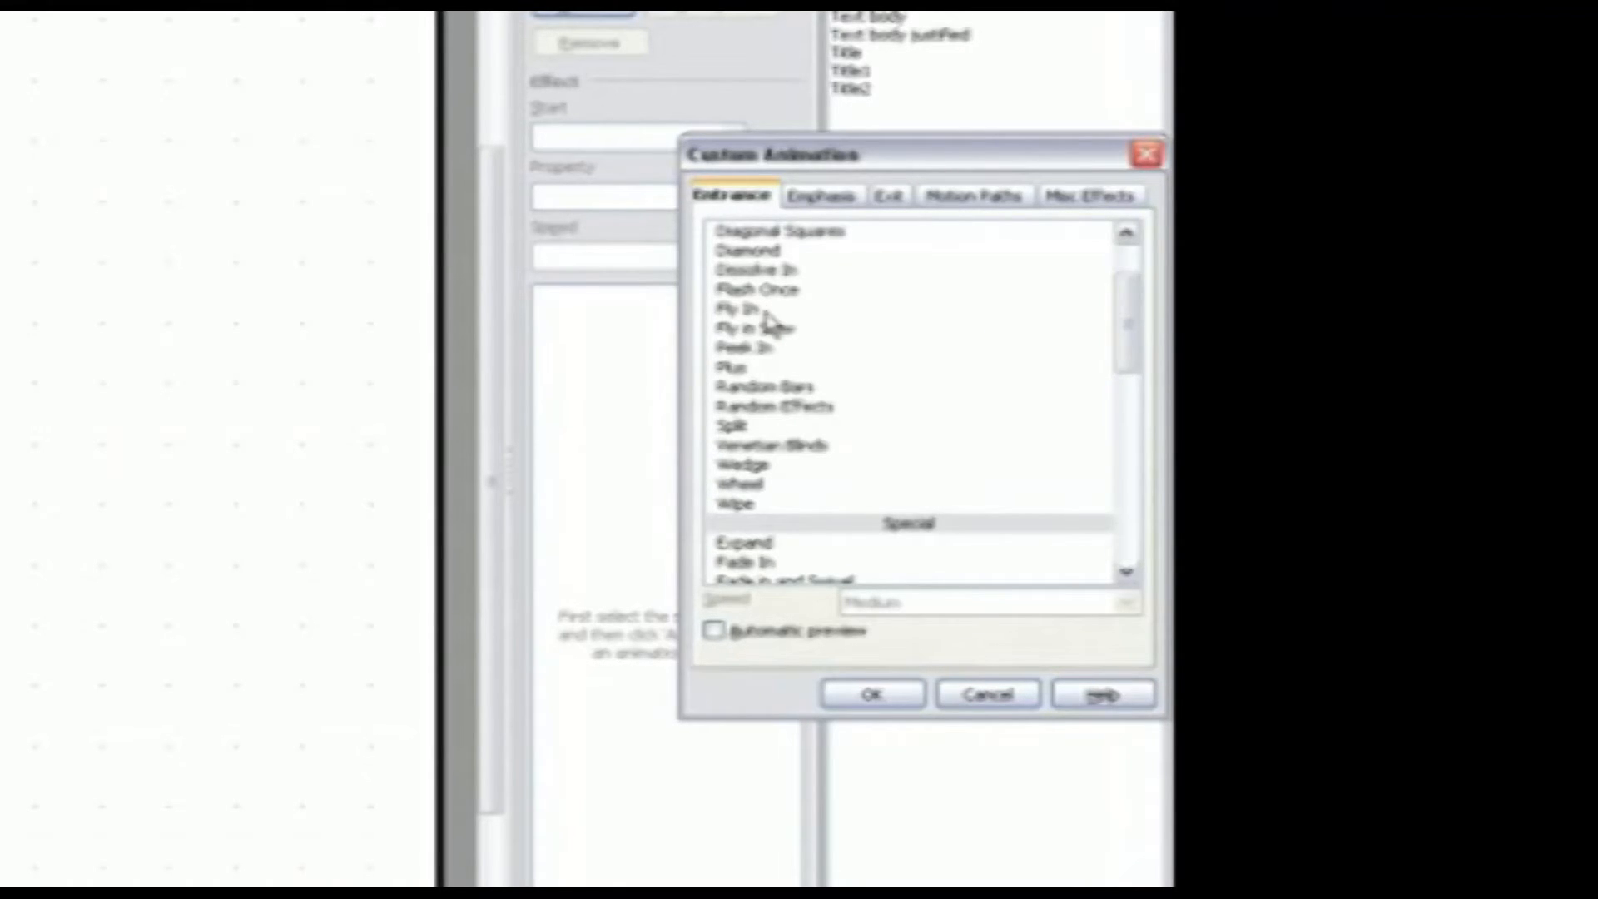
{"action": "left_click", "coordinate": [731, 309]}
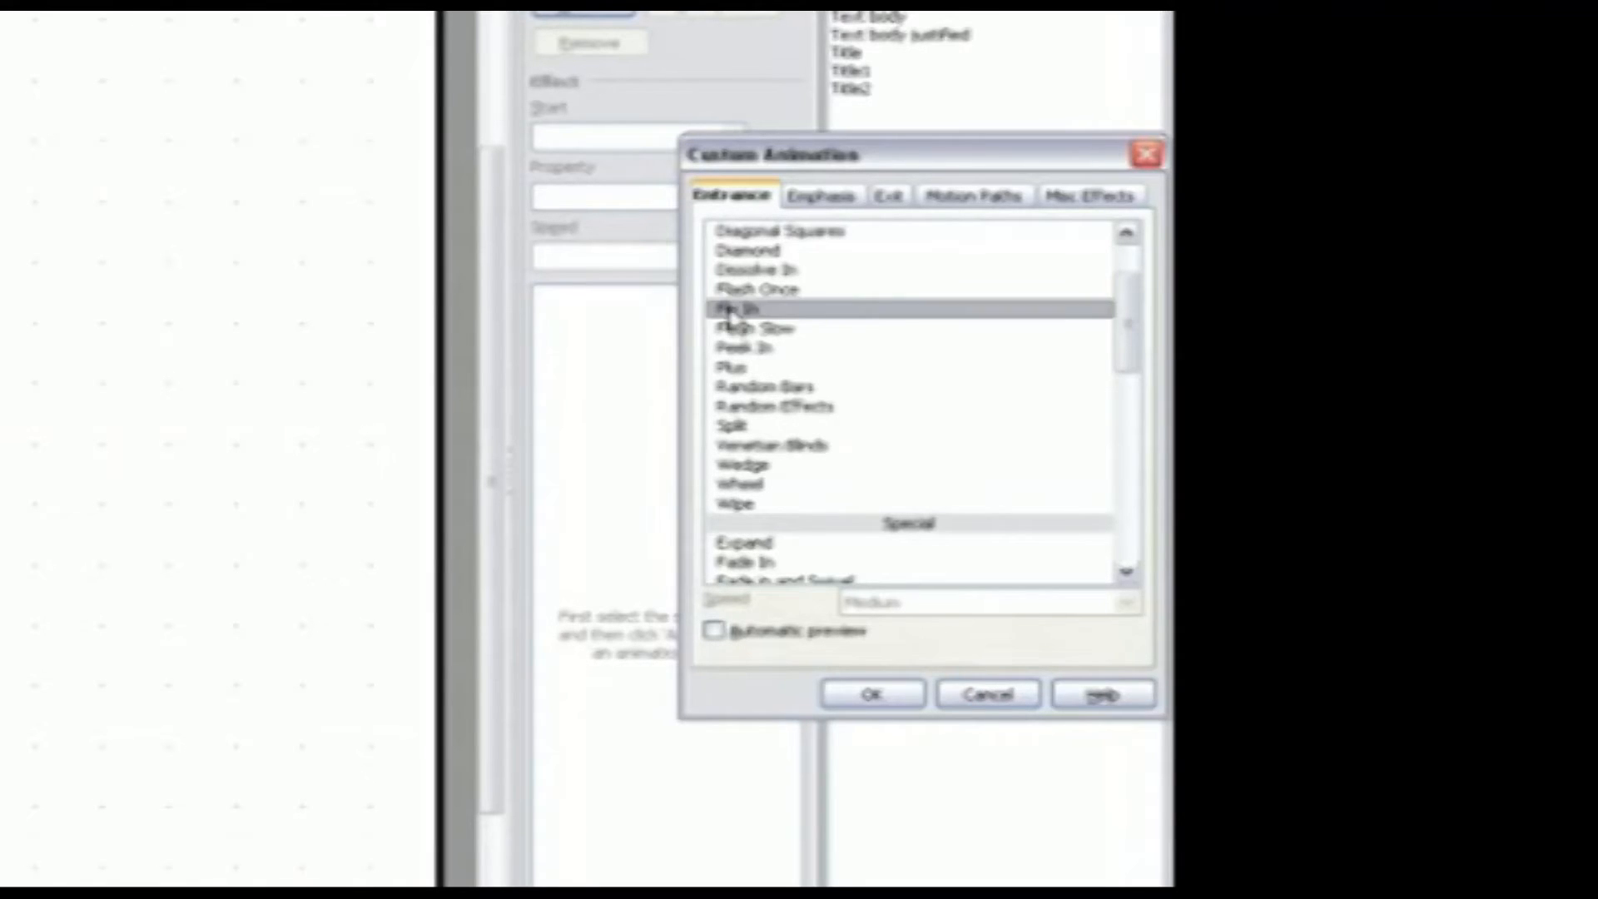
{"action": "left_click", "coordinate": [1125, 601]}
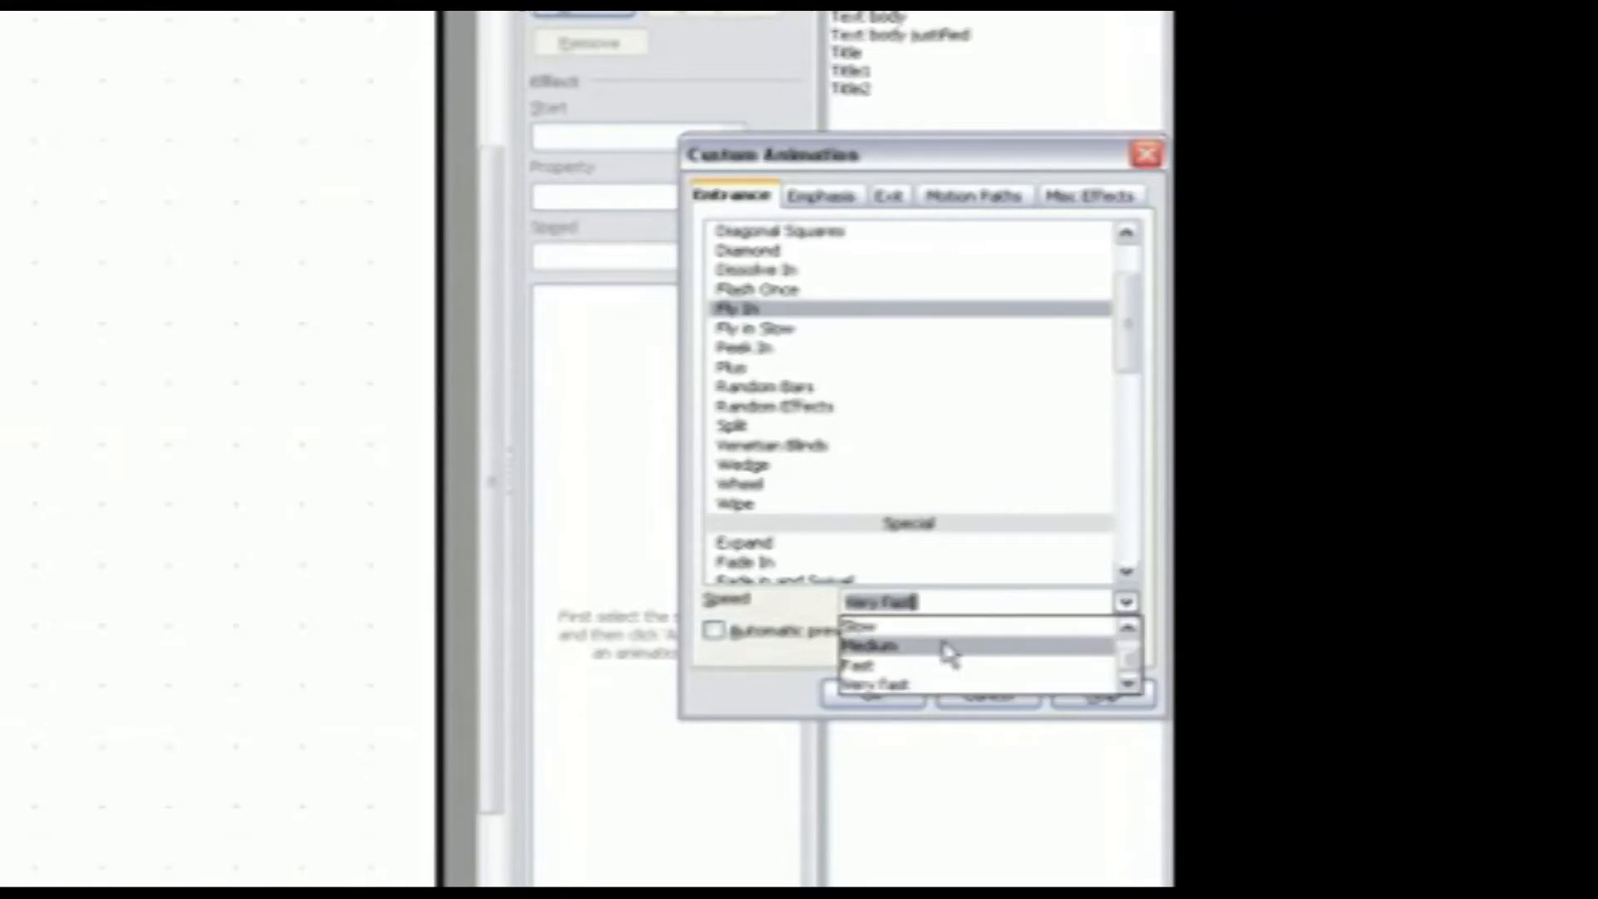
{"action": "left_click", "coordinate": [895, 666]}
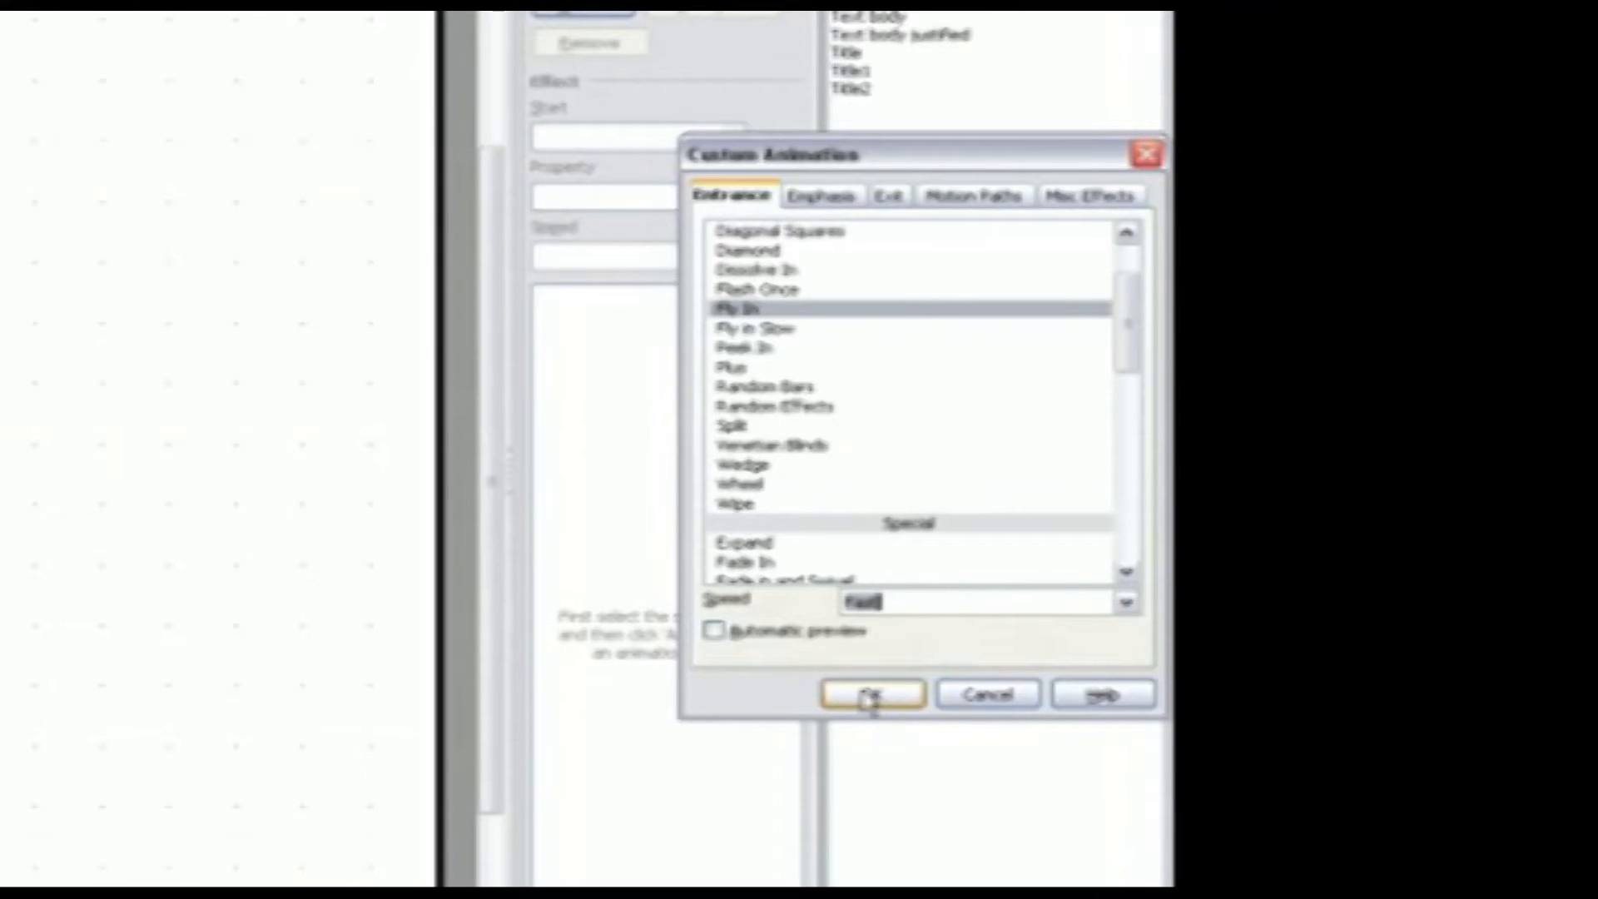
{"action": "left_click", "coordinate": [866, 697]}
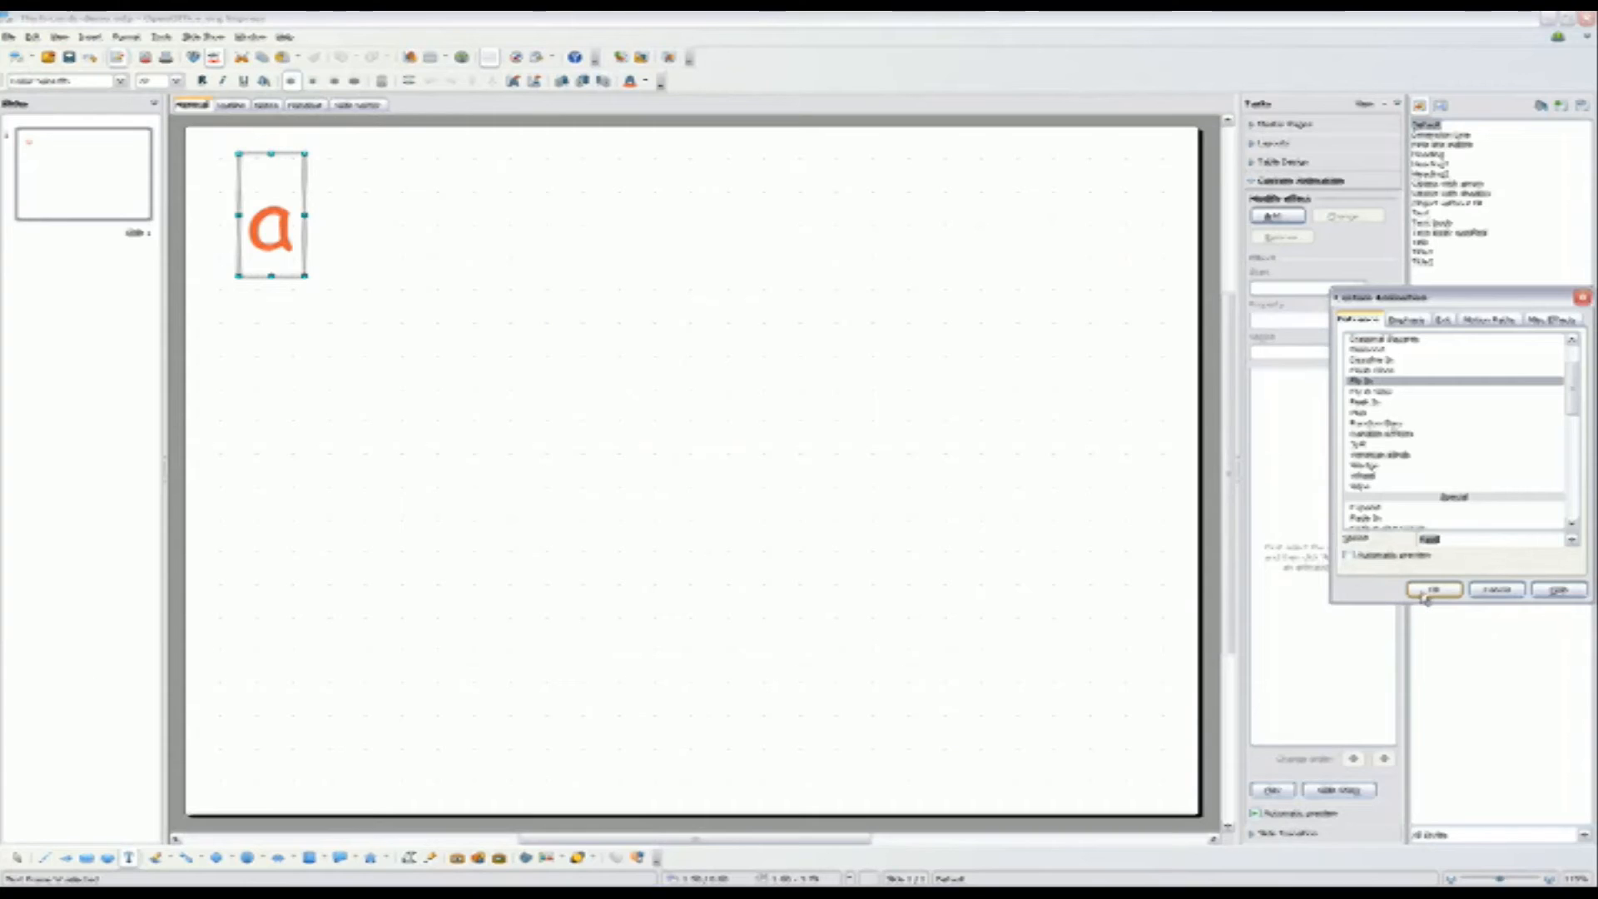
{"action": "left_click", "coordinate": [865, 698]}
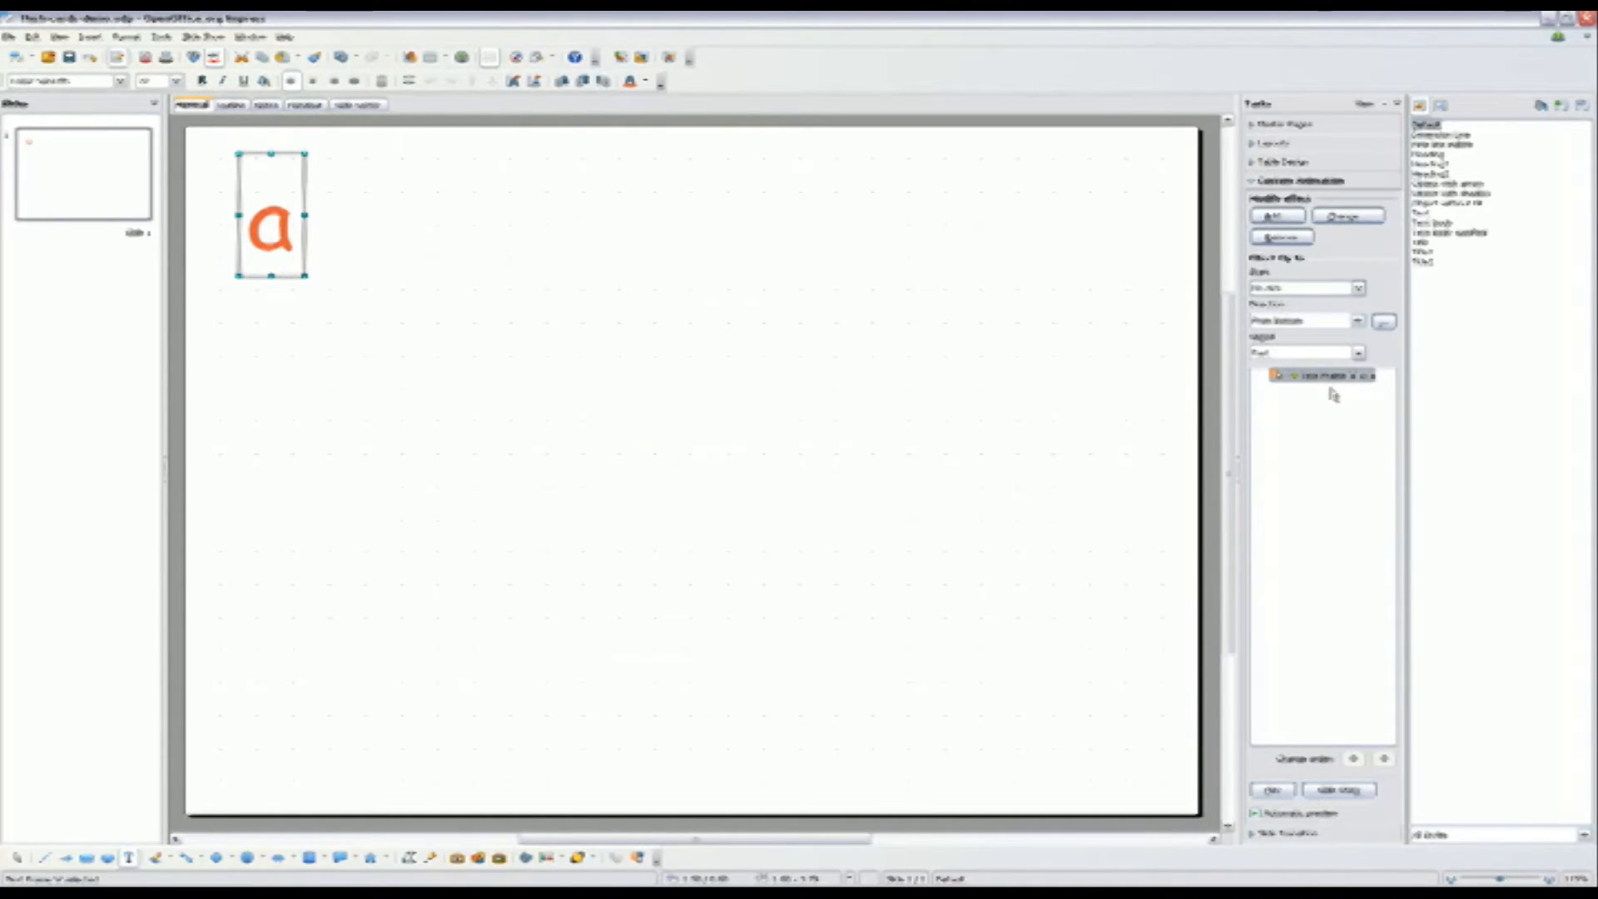
Open the effect options of the letter's Fly In animation and choose From bottom as the direction.
{"action": "double_click", "coordinate": [1332, 376]}
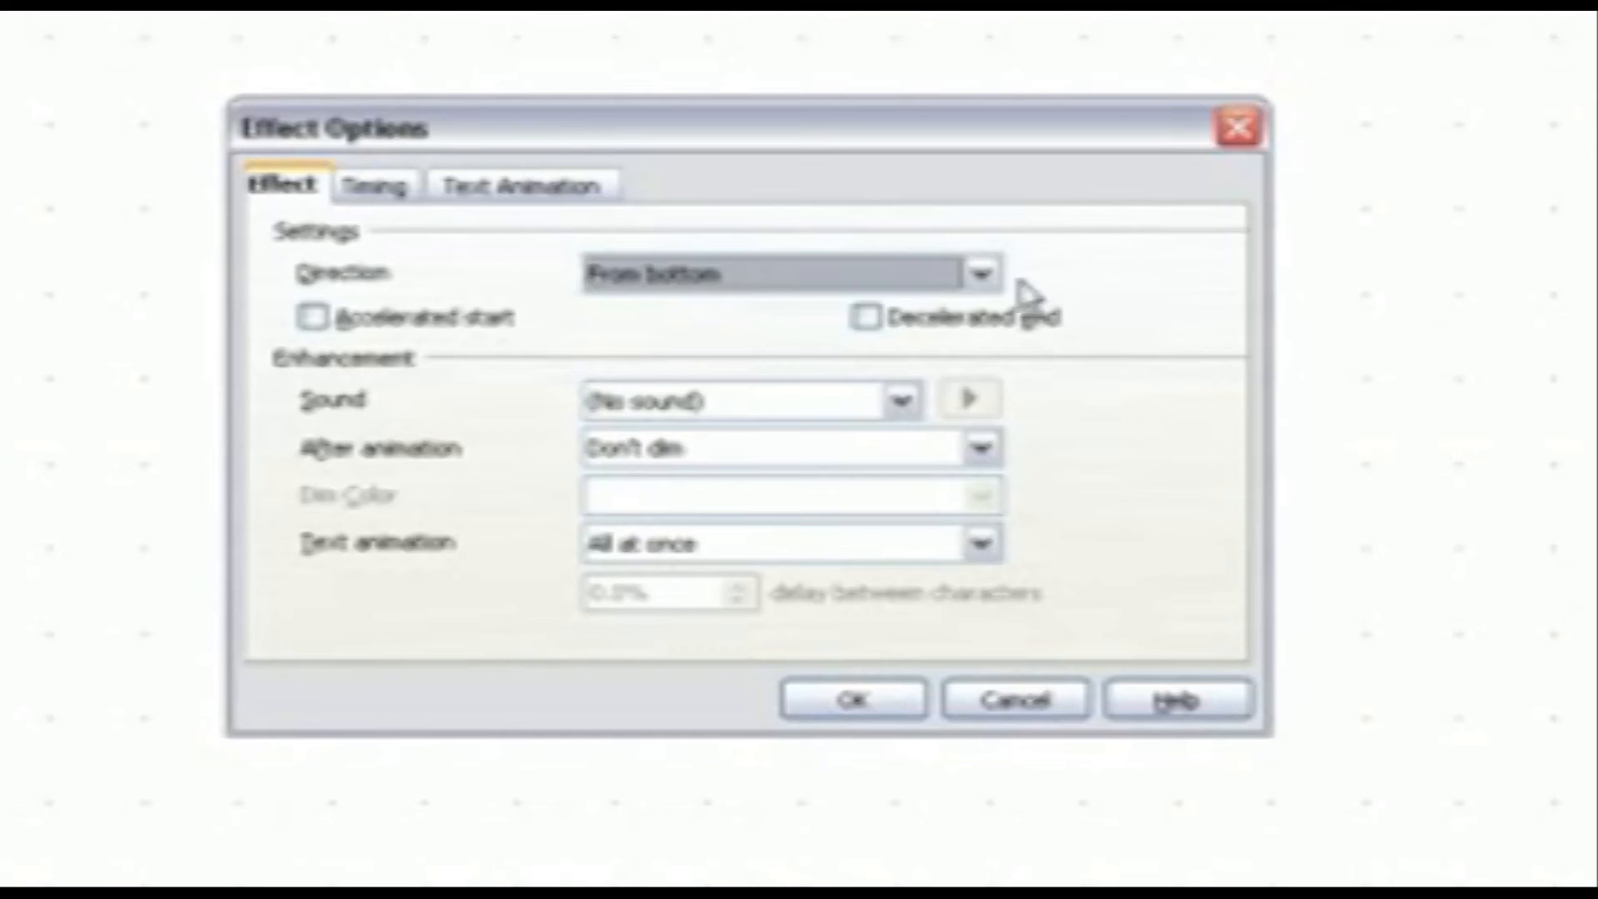
{"action": "left_click", "coordinate": [982, 281]}
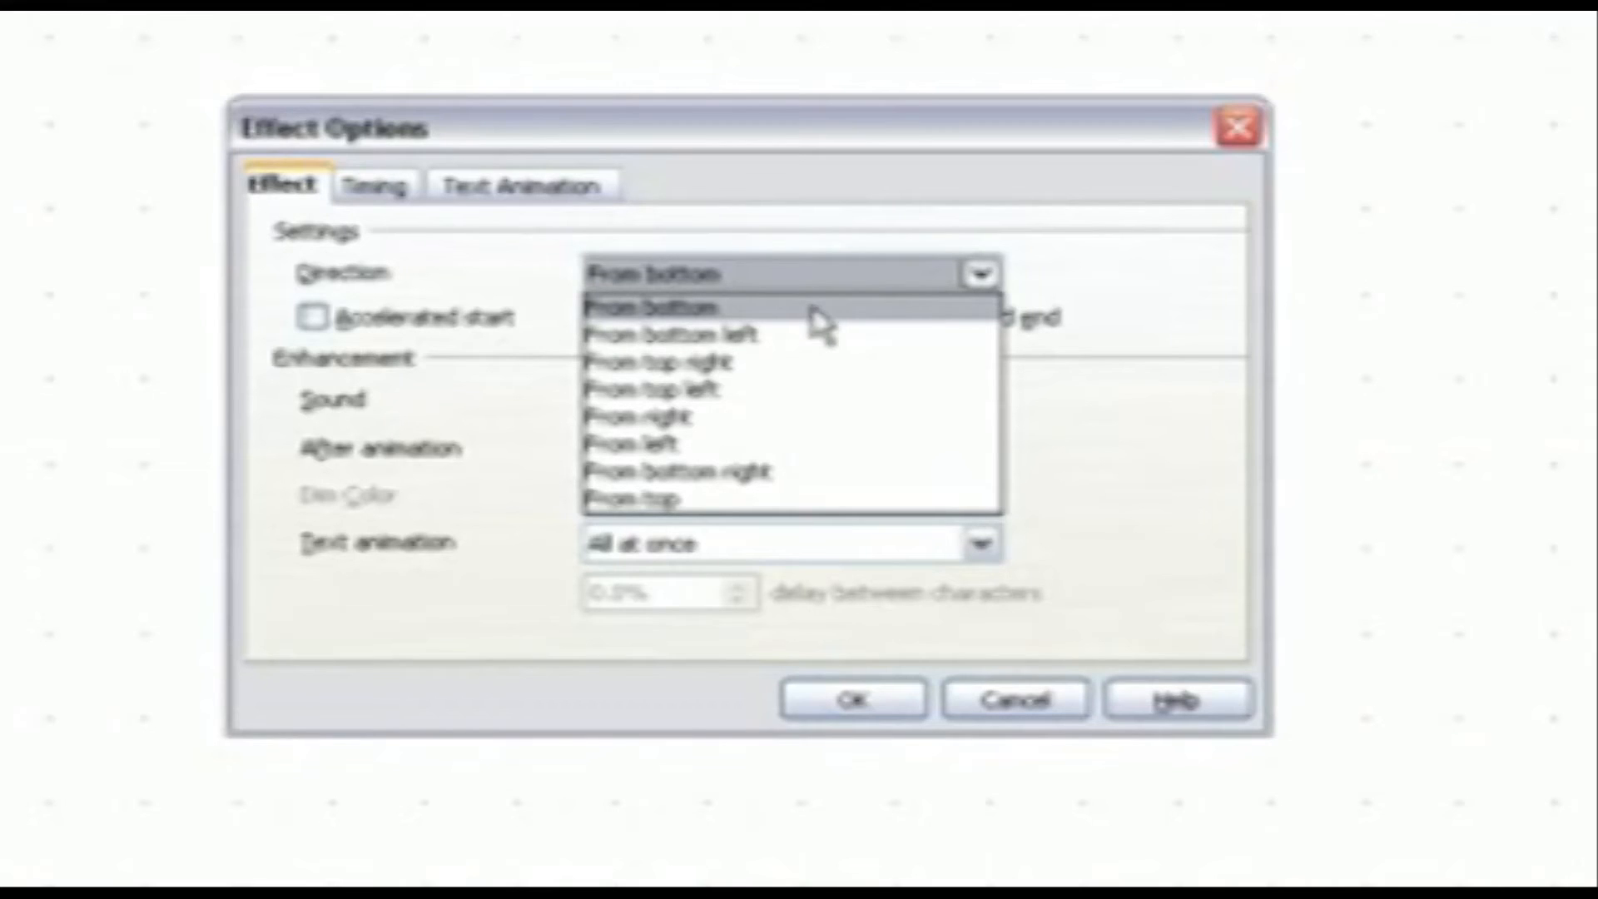
{"action": "left_click", "coordinate": [764, 314]}
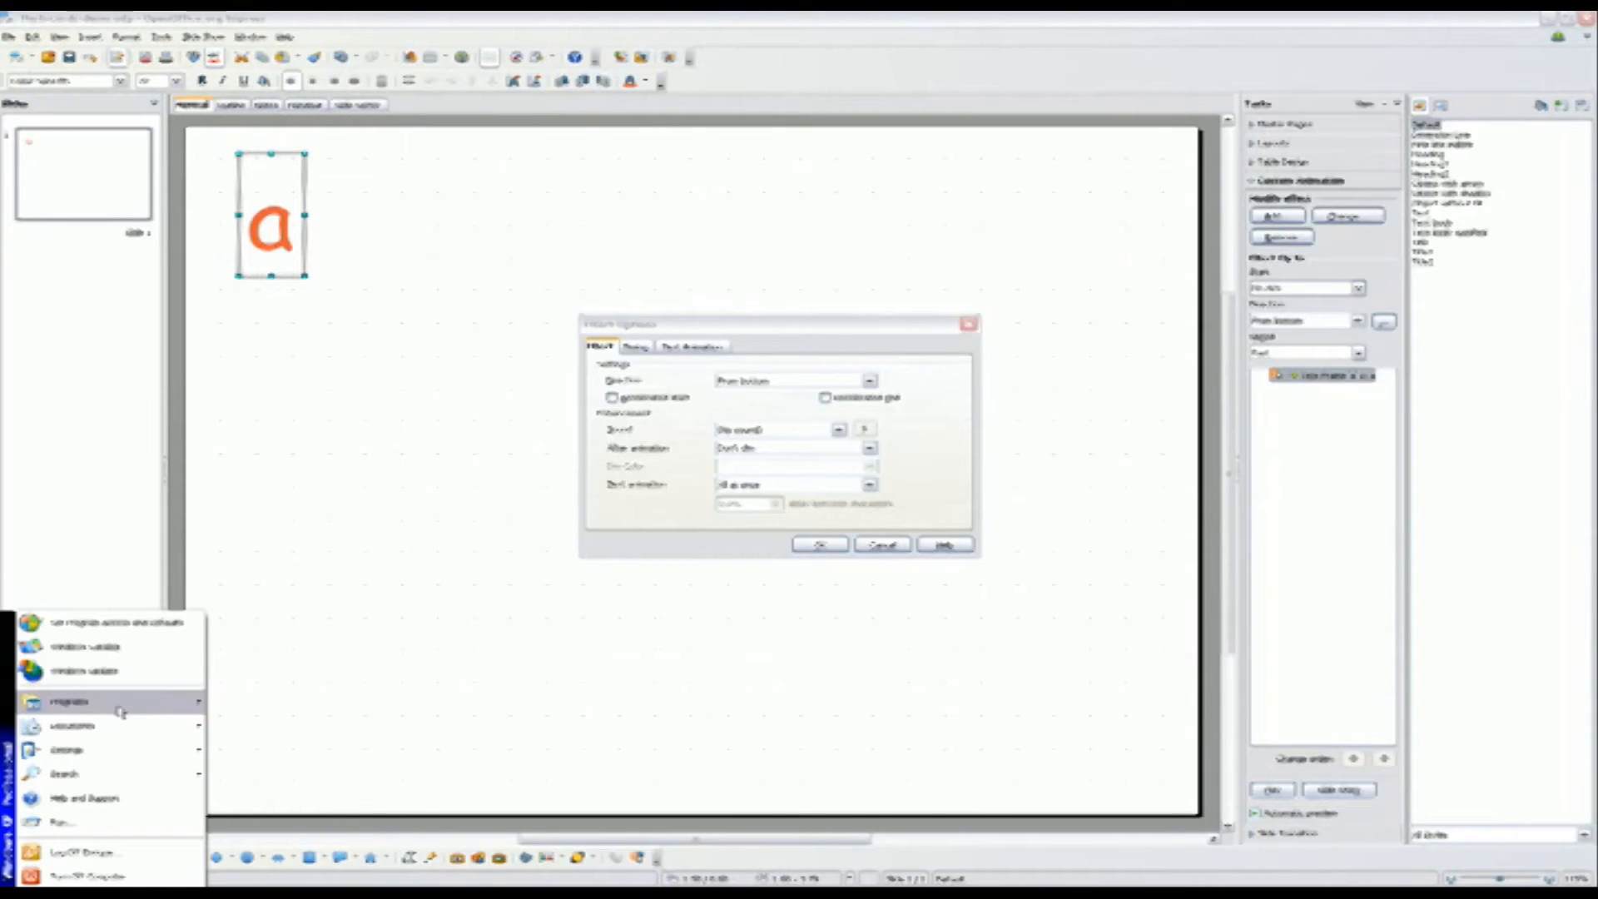
Open Windows Sound Recorder to view its recording window, and close it without recording.
{"action": "mouse_move", "coordinate": [121, 712]}
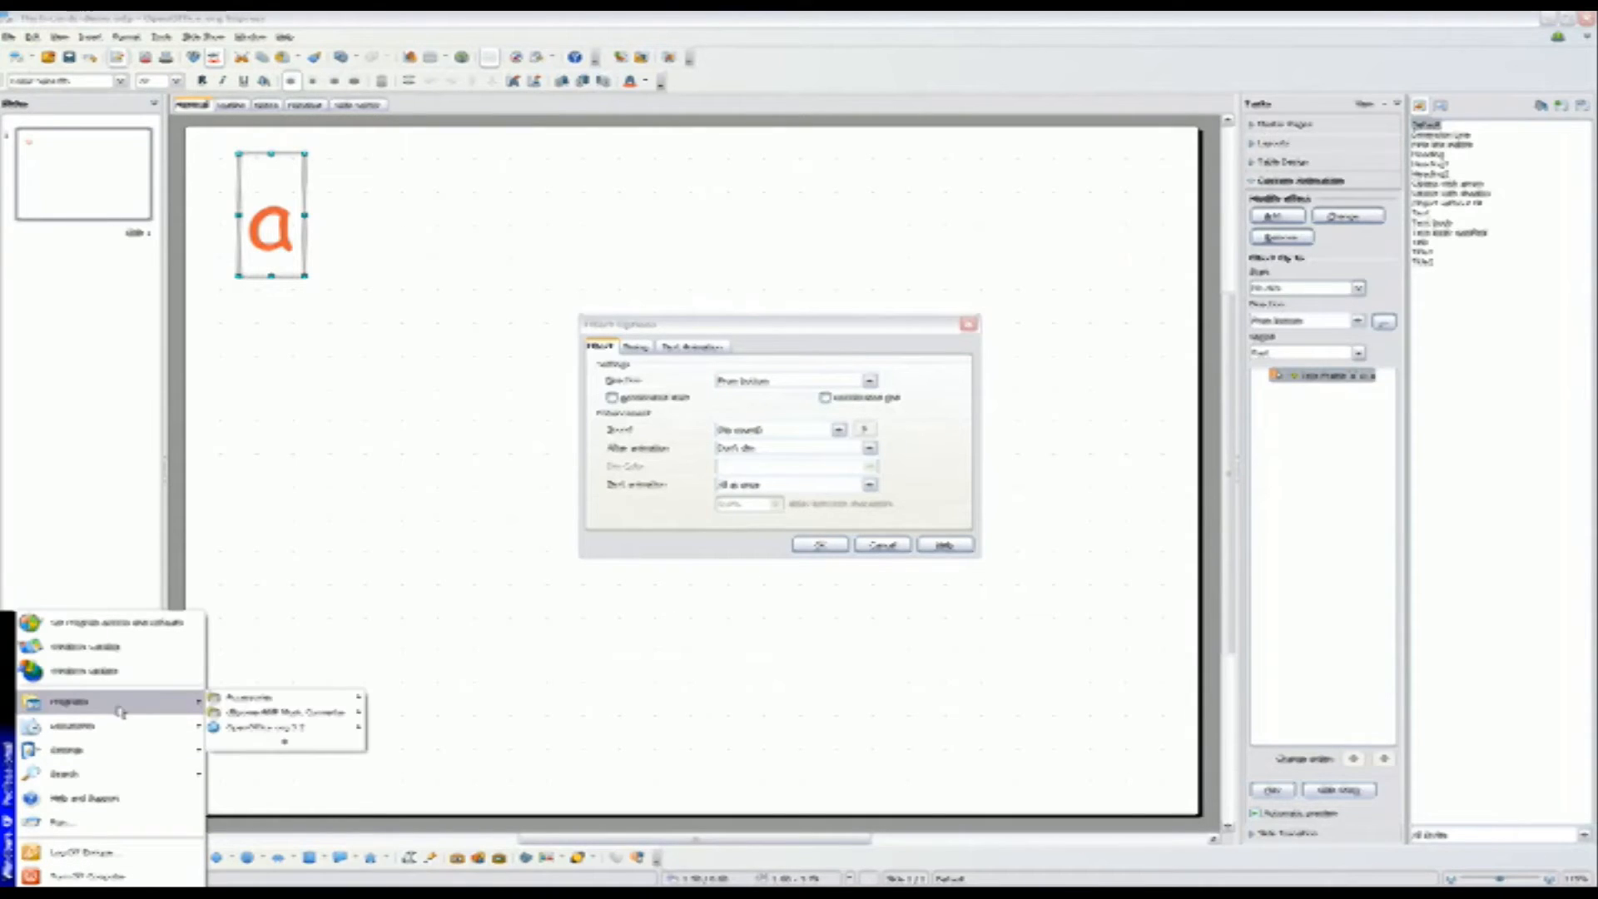
{"action": "mouse_move", "coordinate": [246, 699]}
{"action": "mouse_move", "coordinate": [412, 697]}
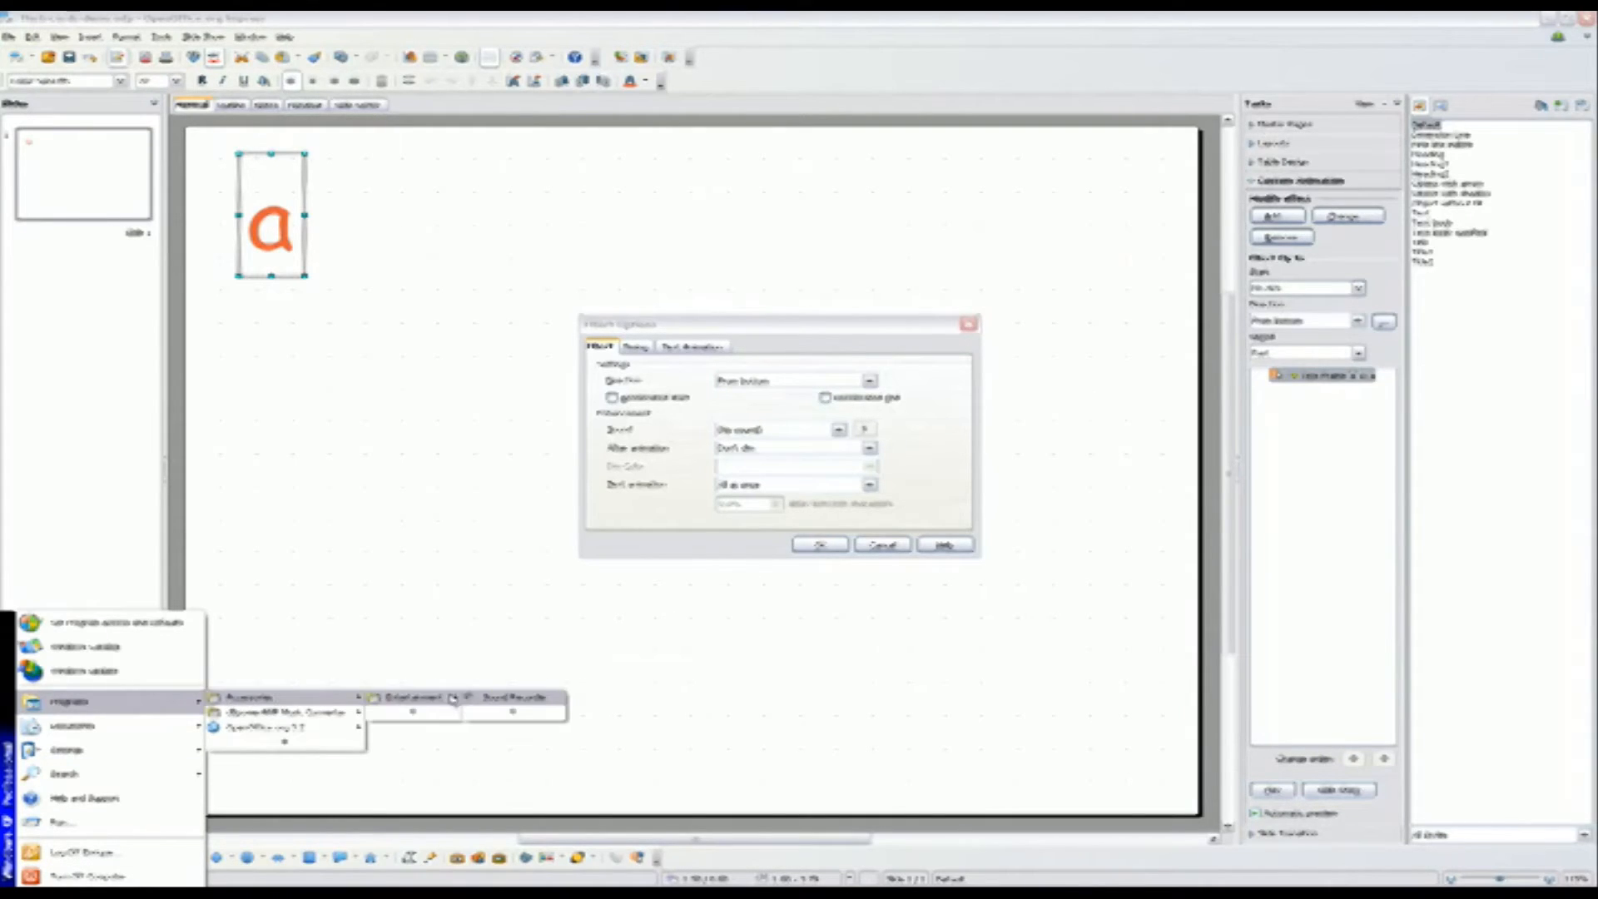
{"action": "left_click", "coordinate": [510, 699]}
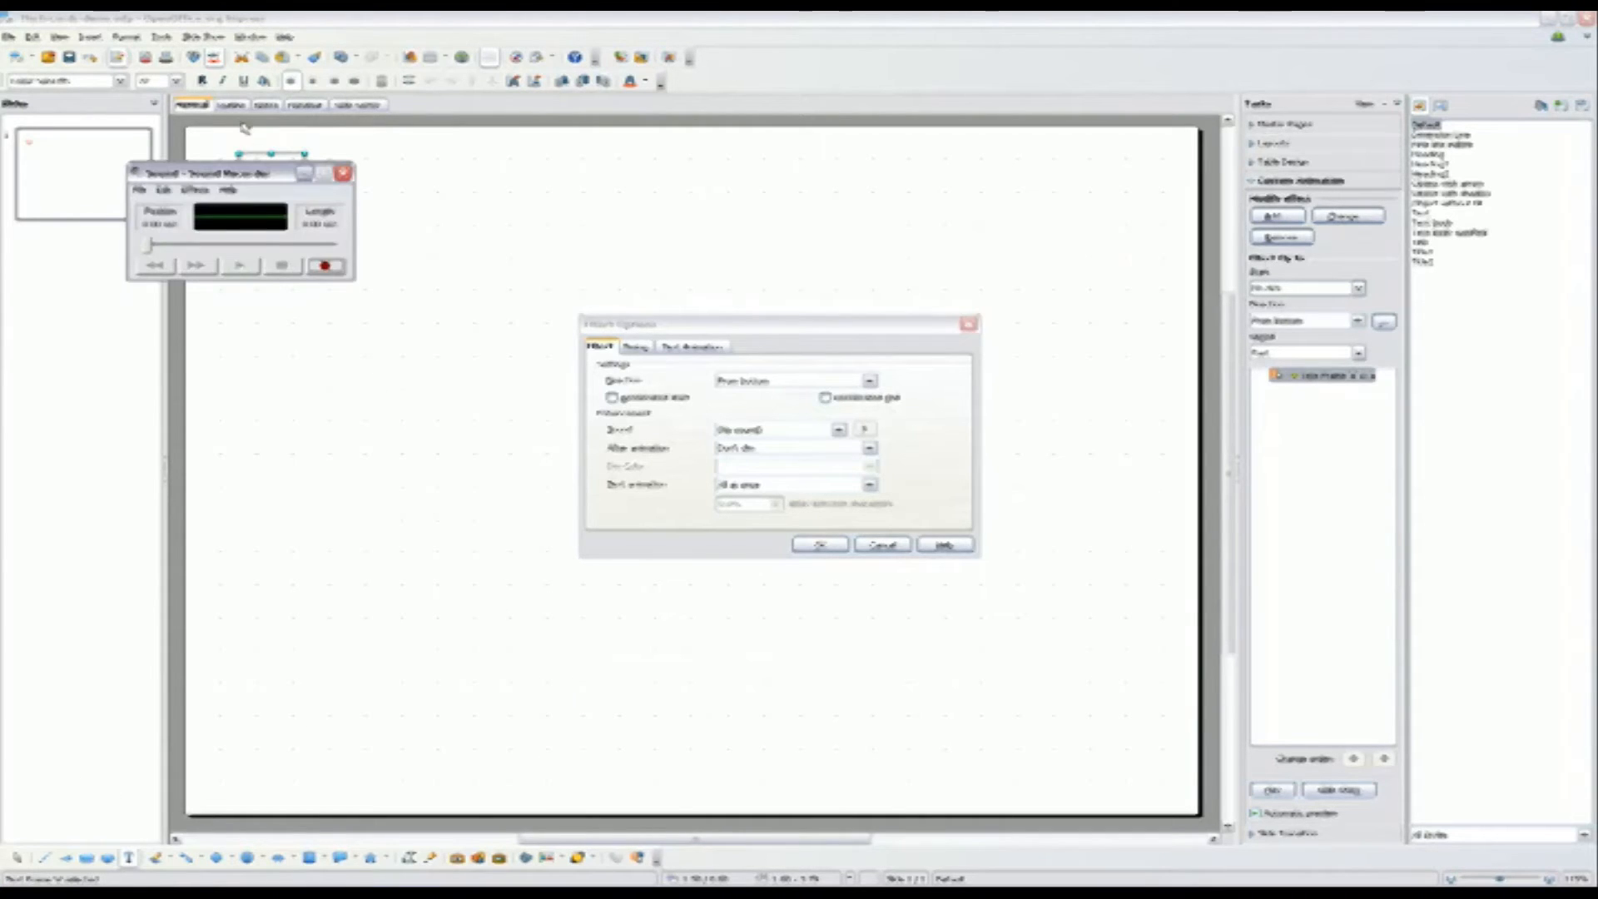
{"action": "left_click_drag", "start_coordinate": [242, 173], "coordinate": [369, 279]}
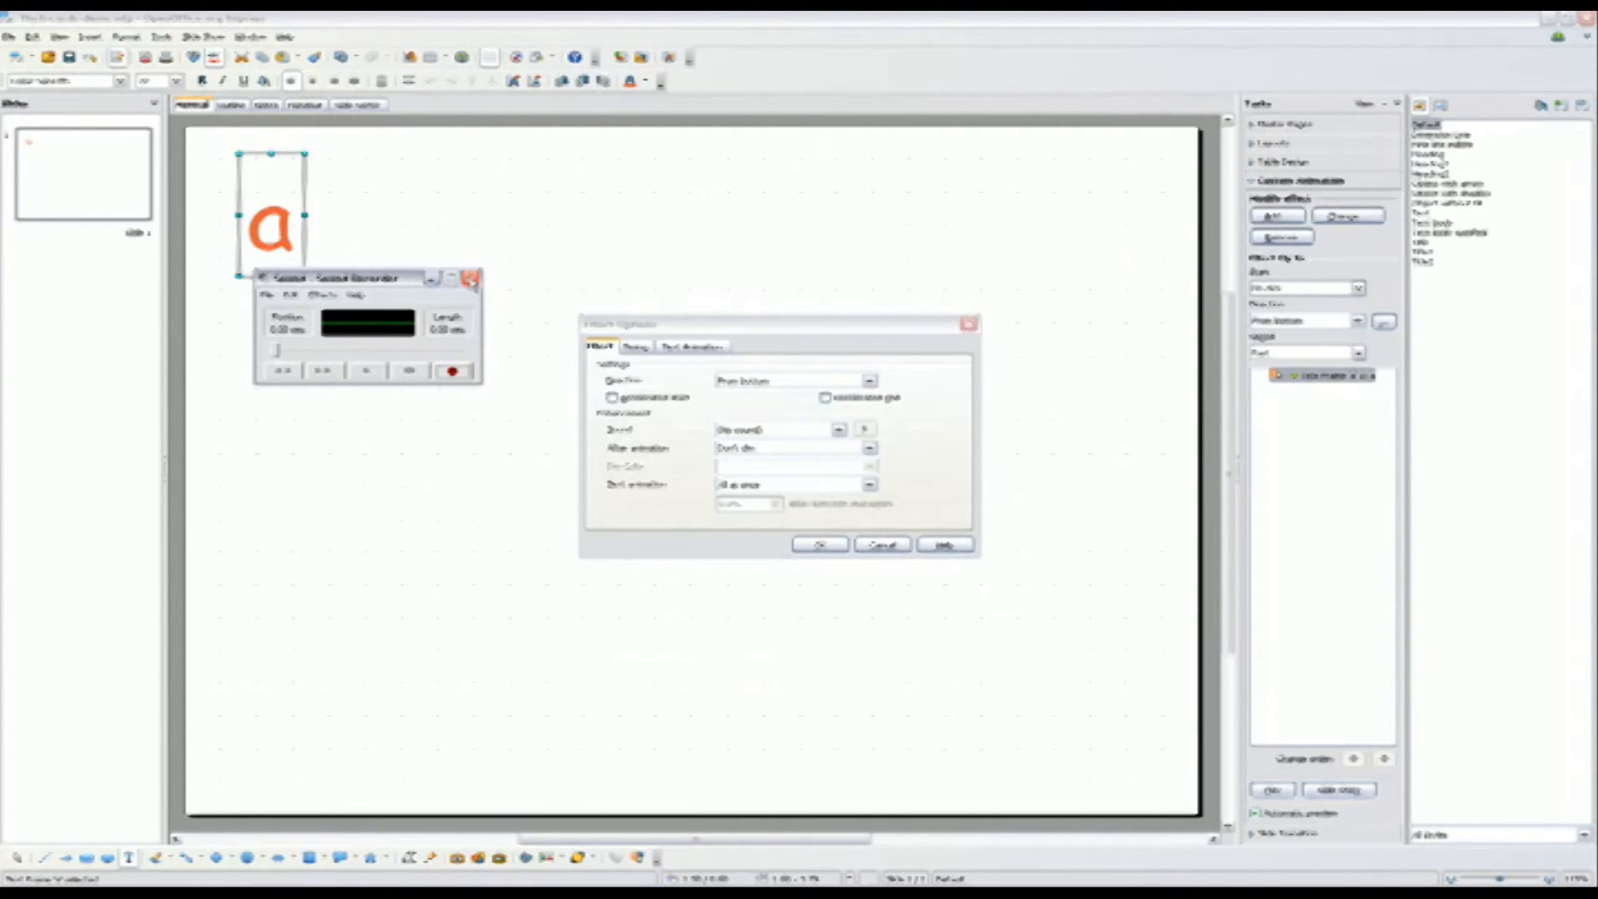
{"action": "left_click", "coordinate": [470, 279]}
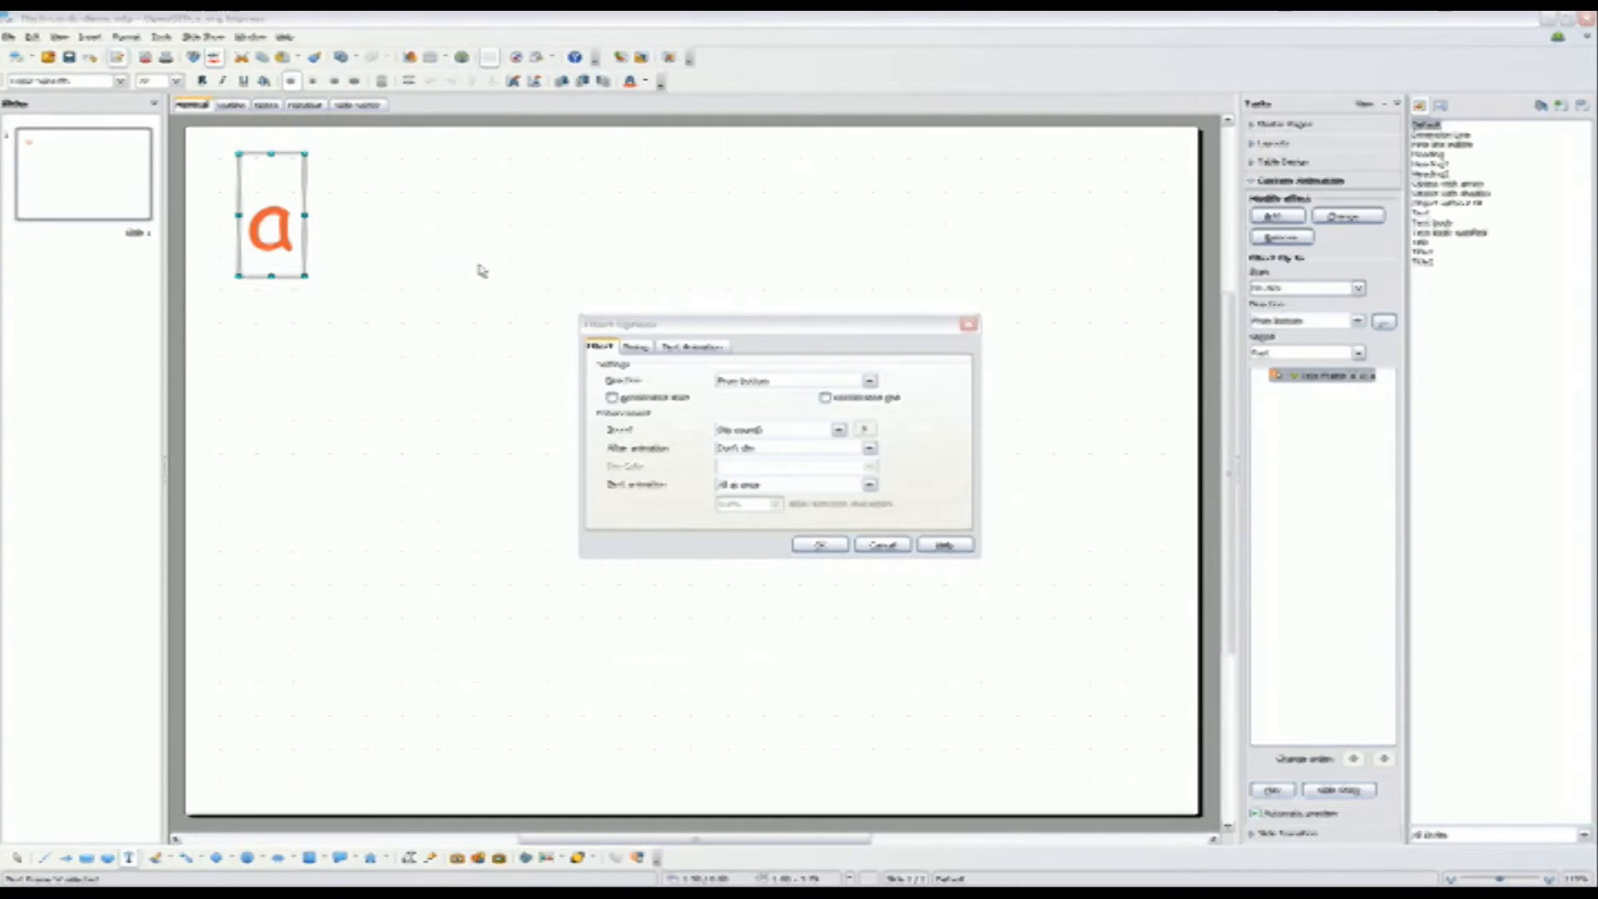
Assign the sound "a" to the letter's Fly In animation and apply the effect options.
{"action": "left_click", "coordinate": [839, 431]}
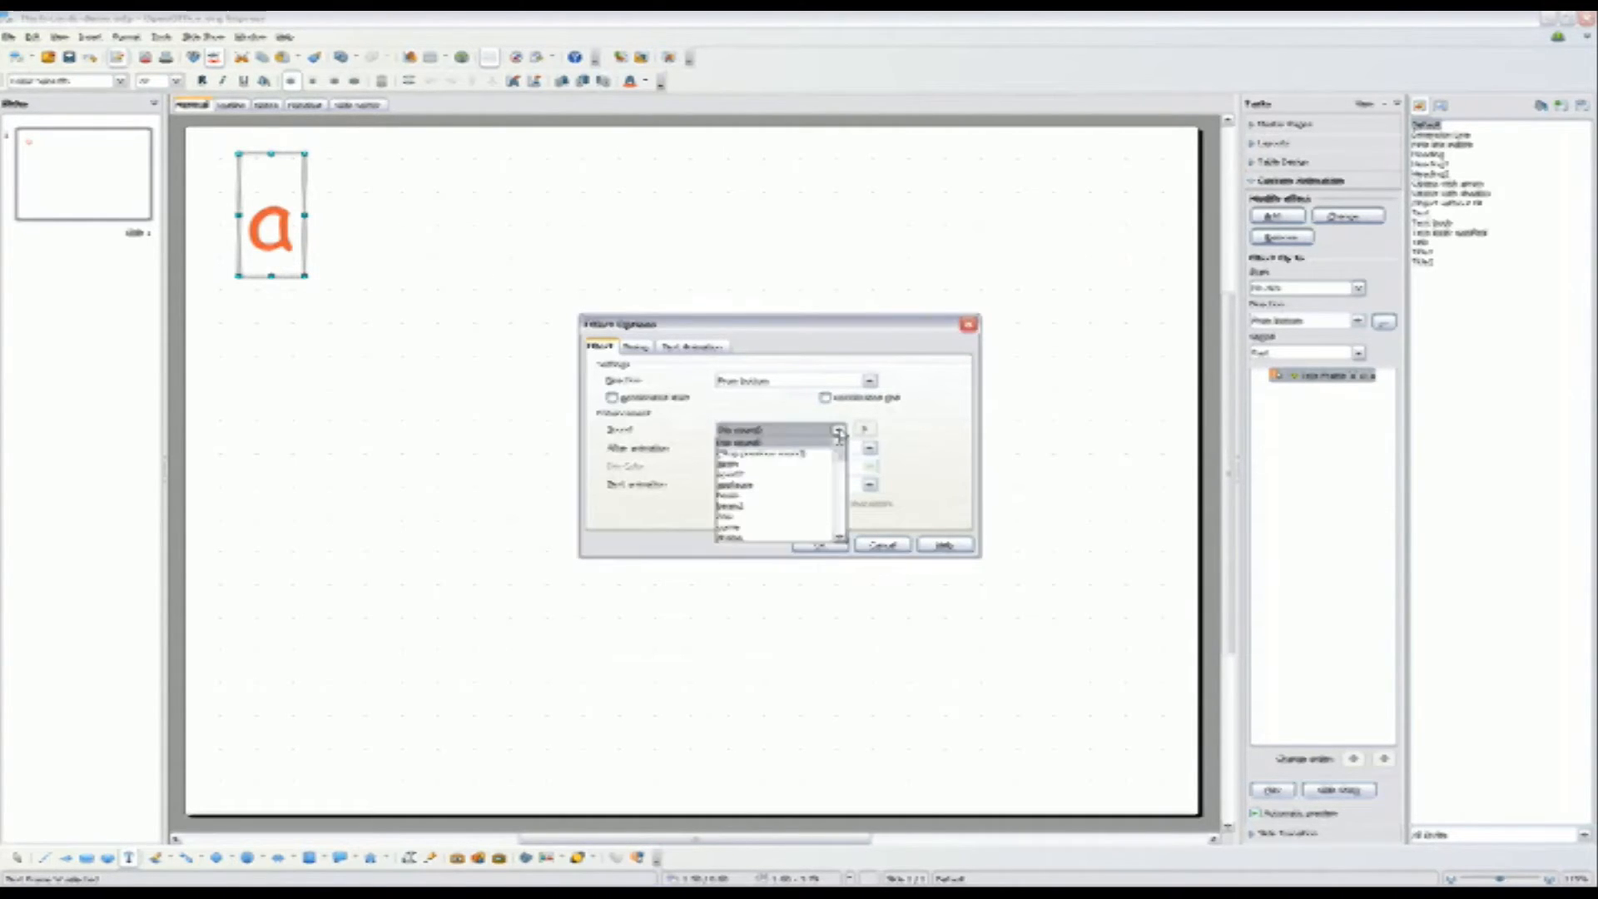
{"action": "left_click", "coordinate": [733, 456]}
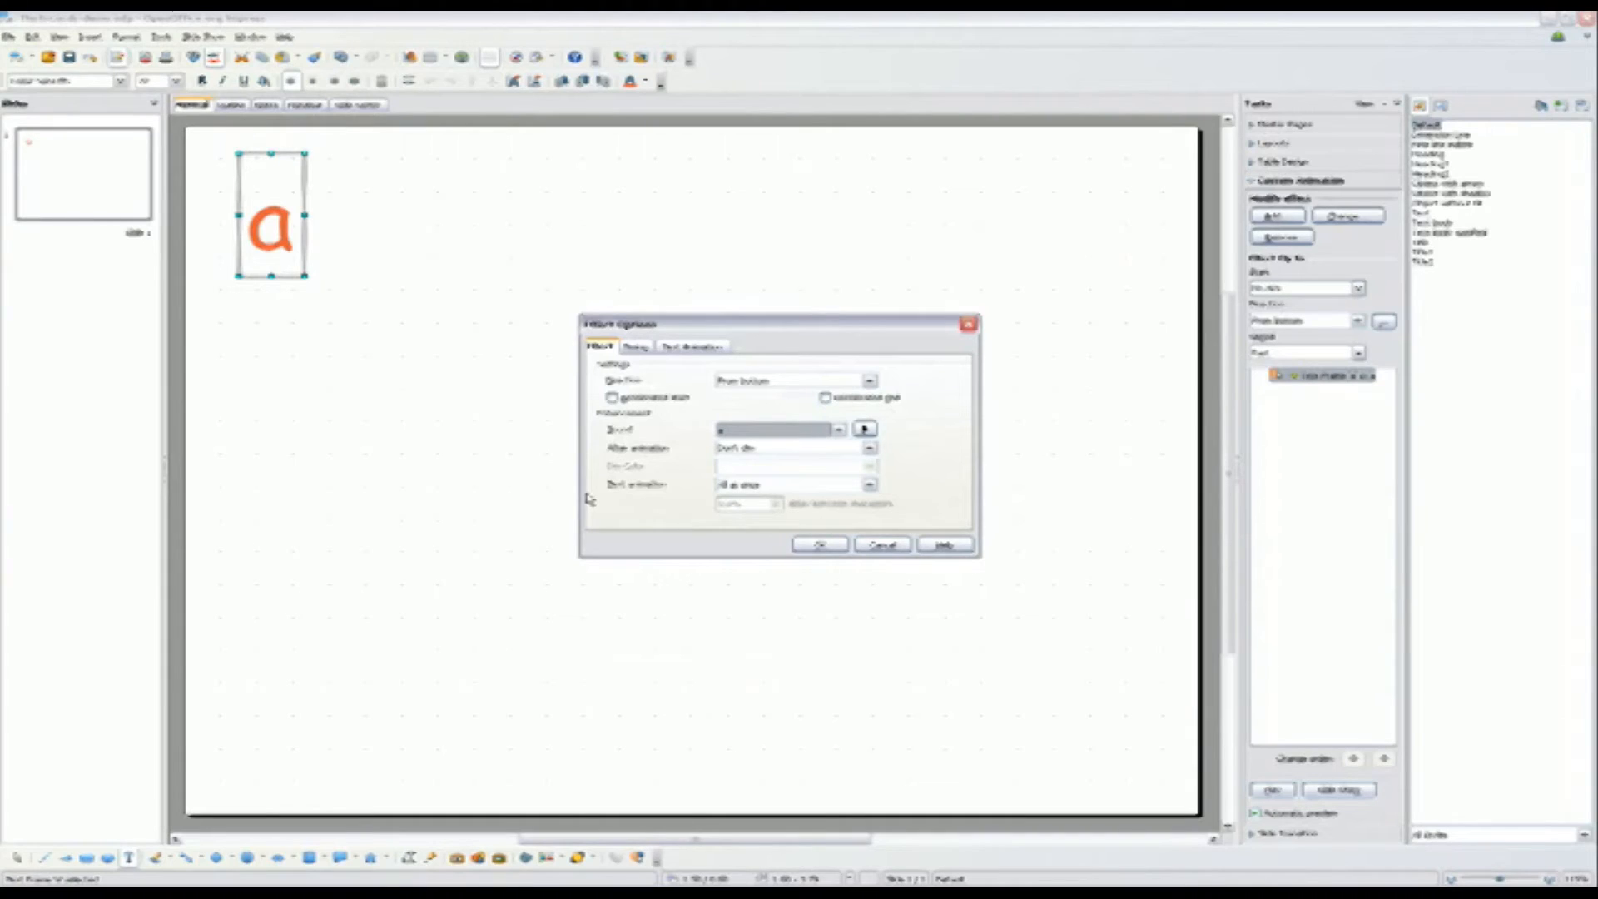
{"action": "left_click", "coordinate": [818, 545]}
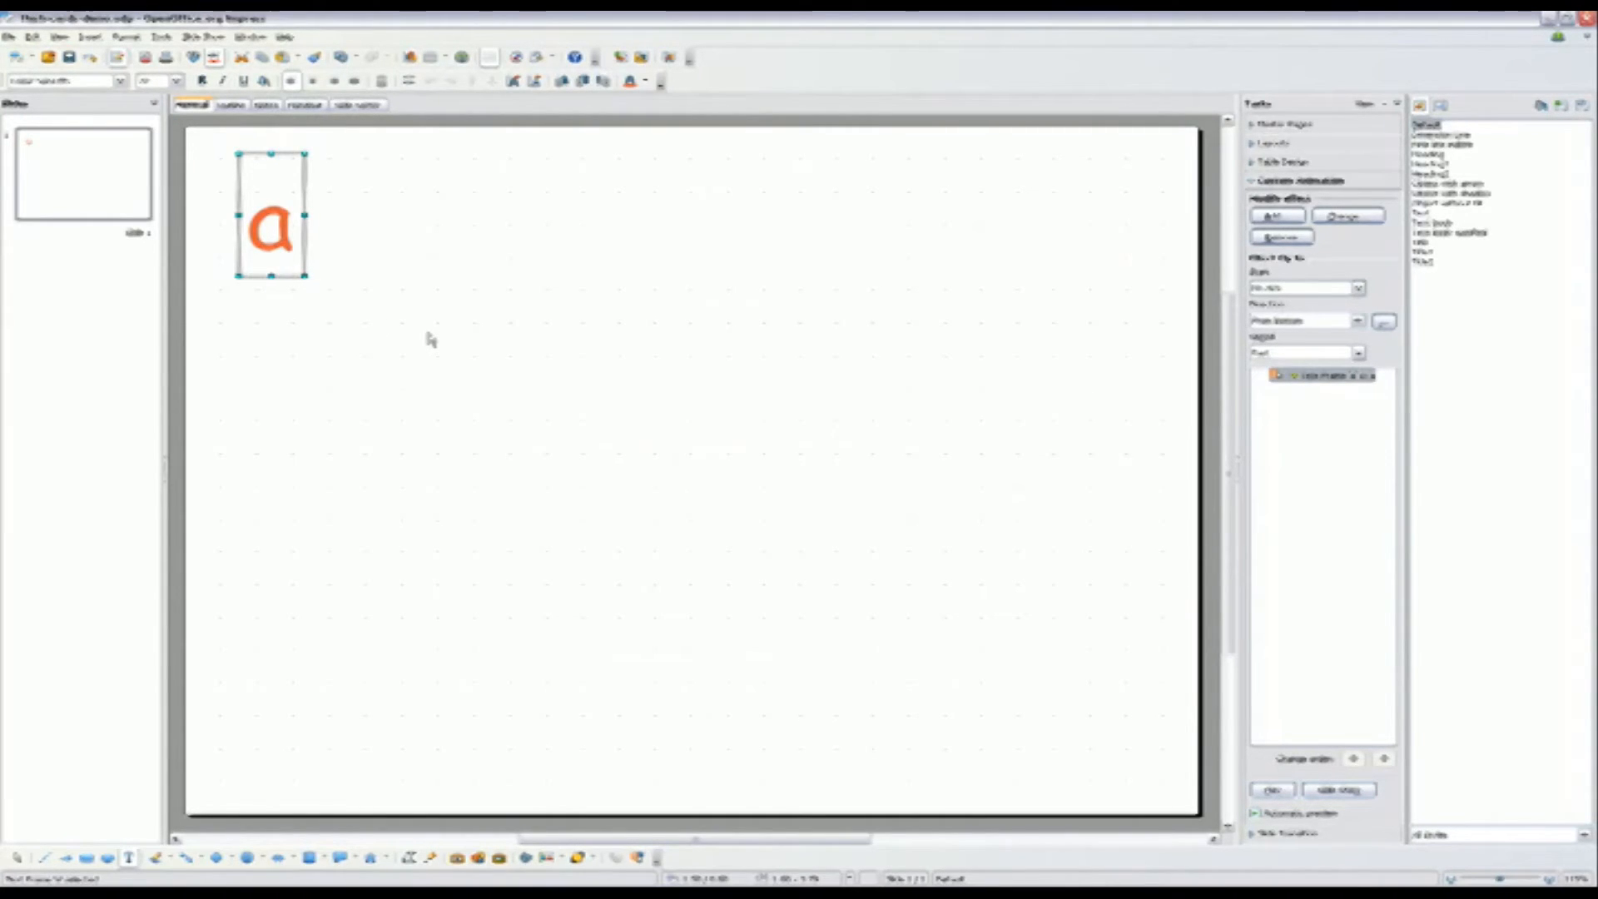
Try to duplicate the letter's text frame by copy and paste, and move the copy to the right of the original.
{"action": "right_click", "coordinate": [306, 273]}
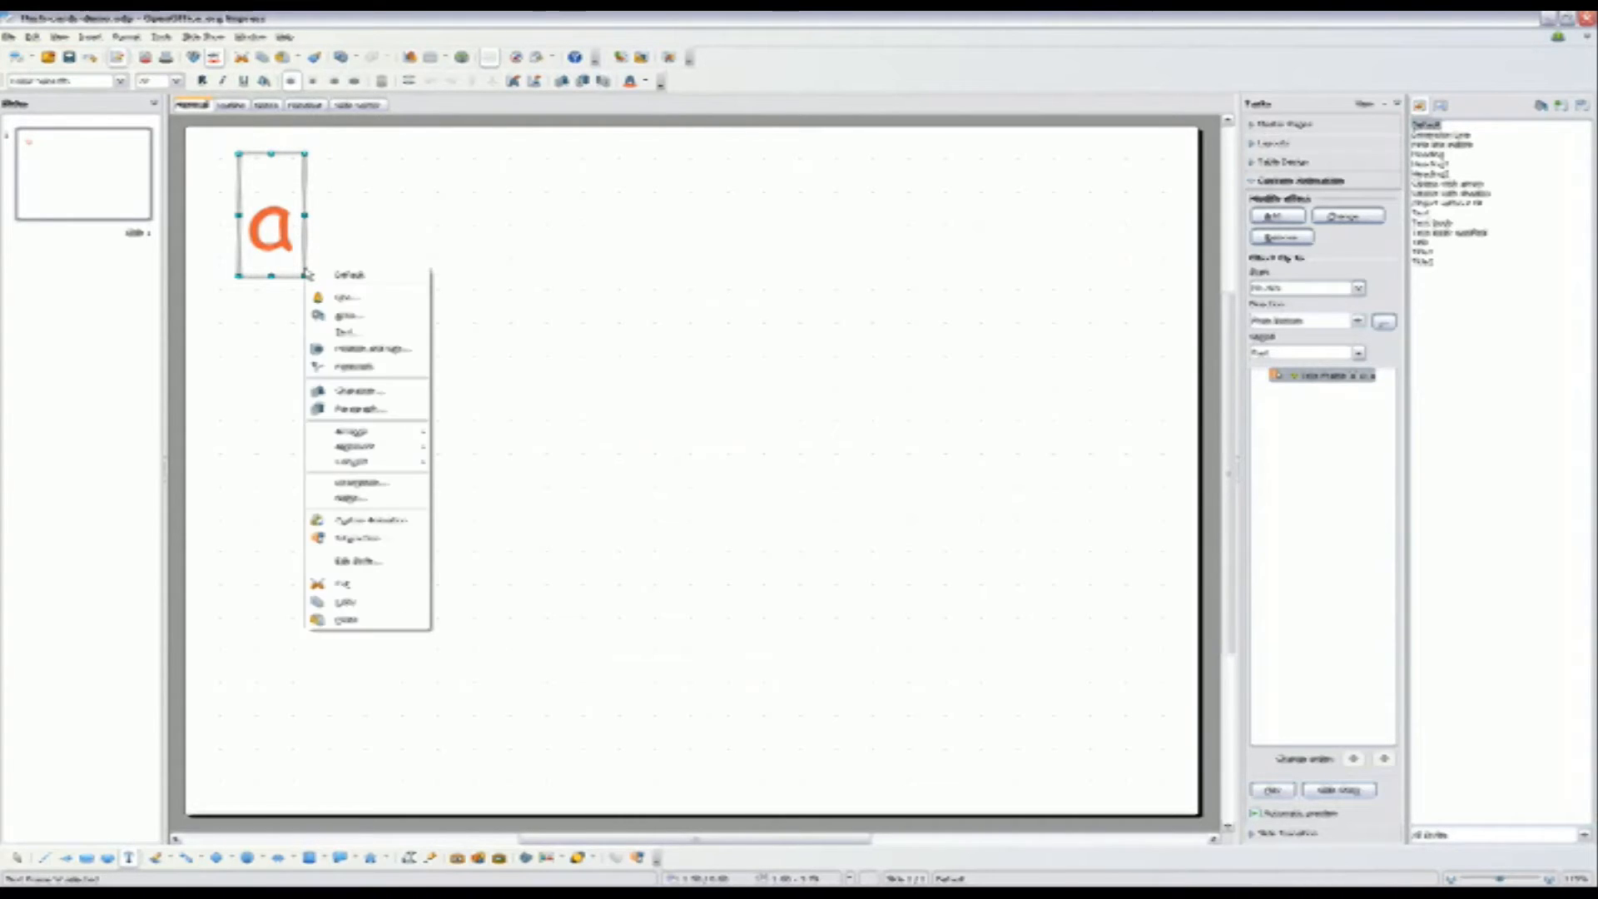
{"action": "left_click", "coordinate": [358, 603]}
{"action": "right_click", "coordinate": [304, 236]}
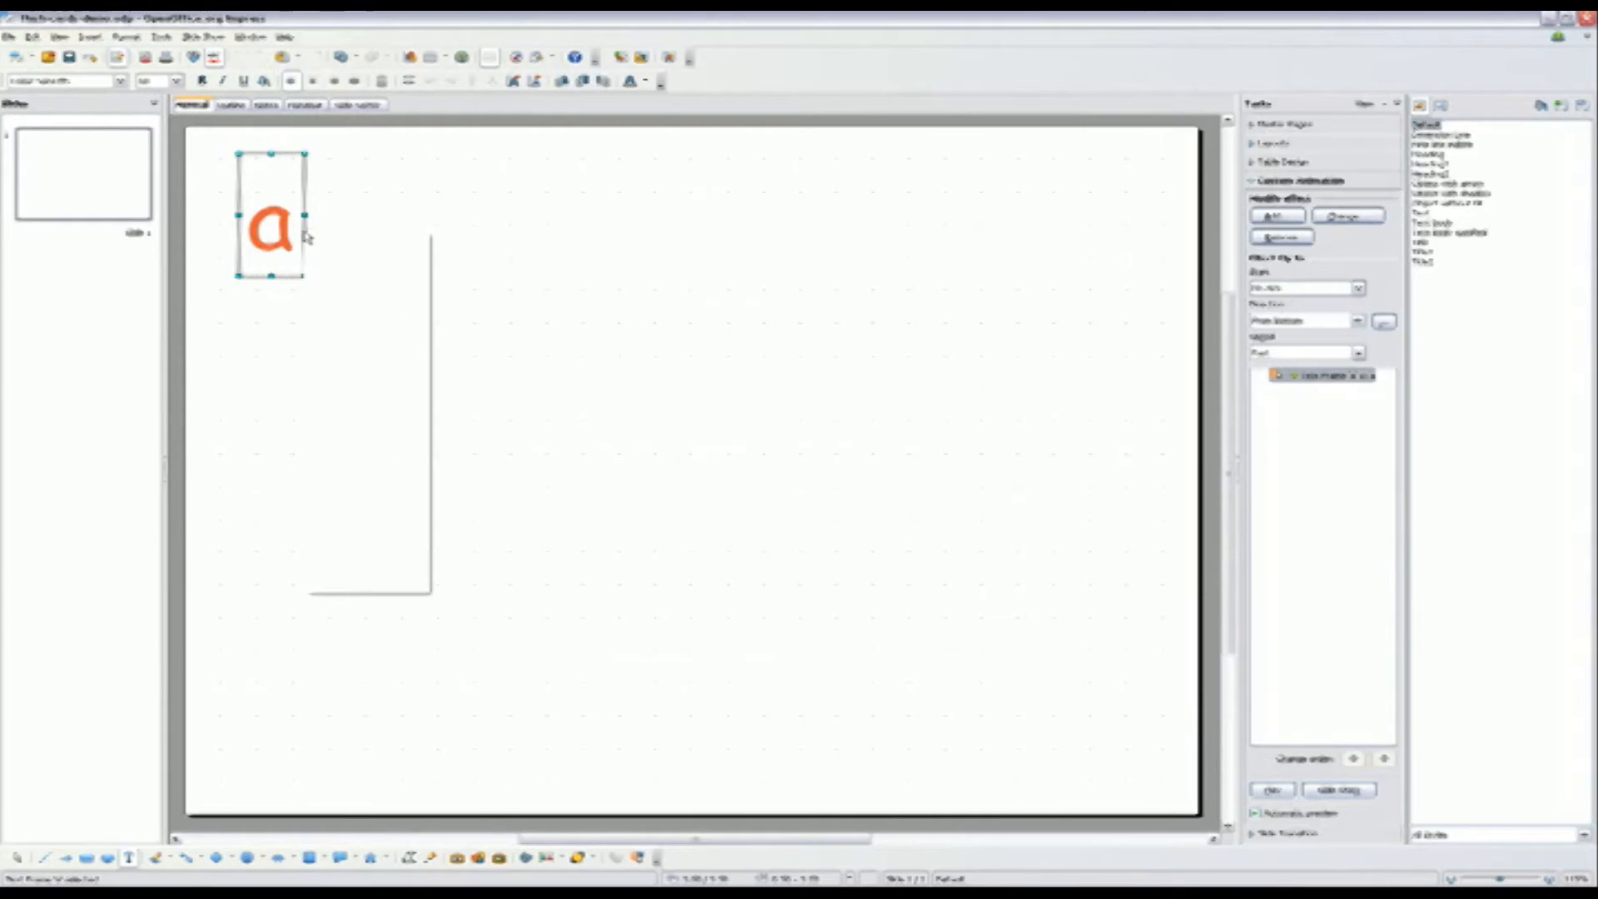
{"action": "left_click", "coordinate": [372, 585]}
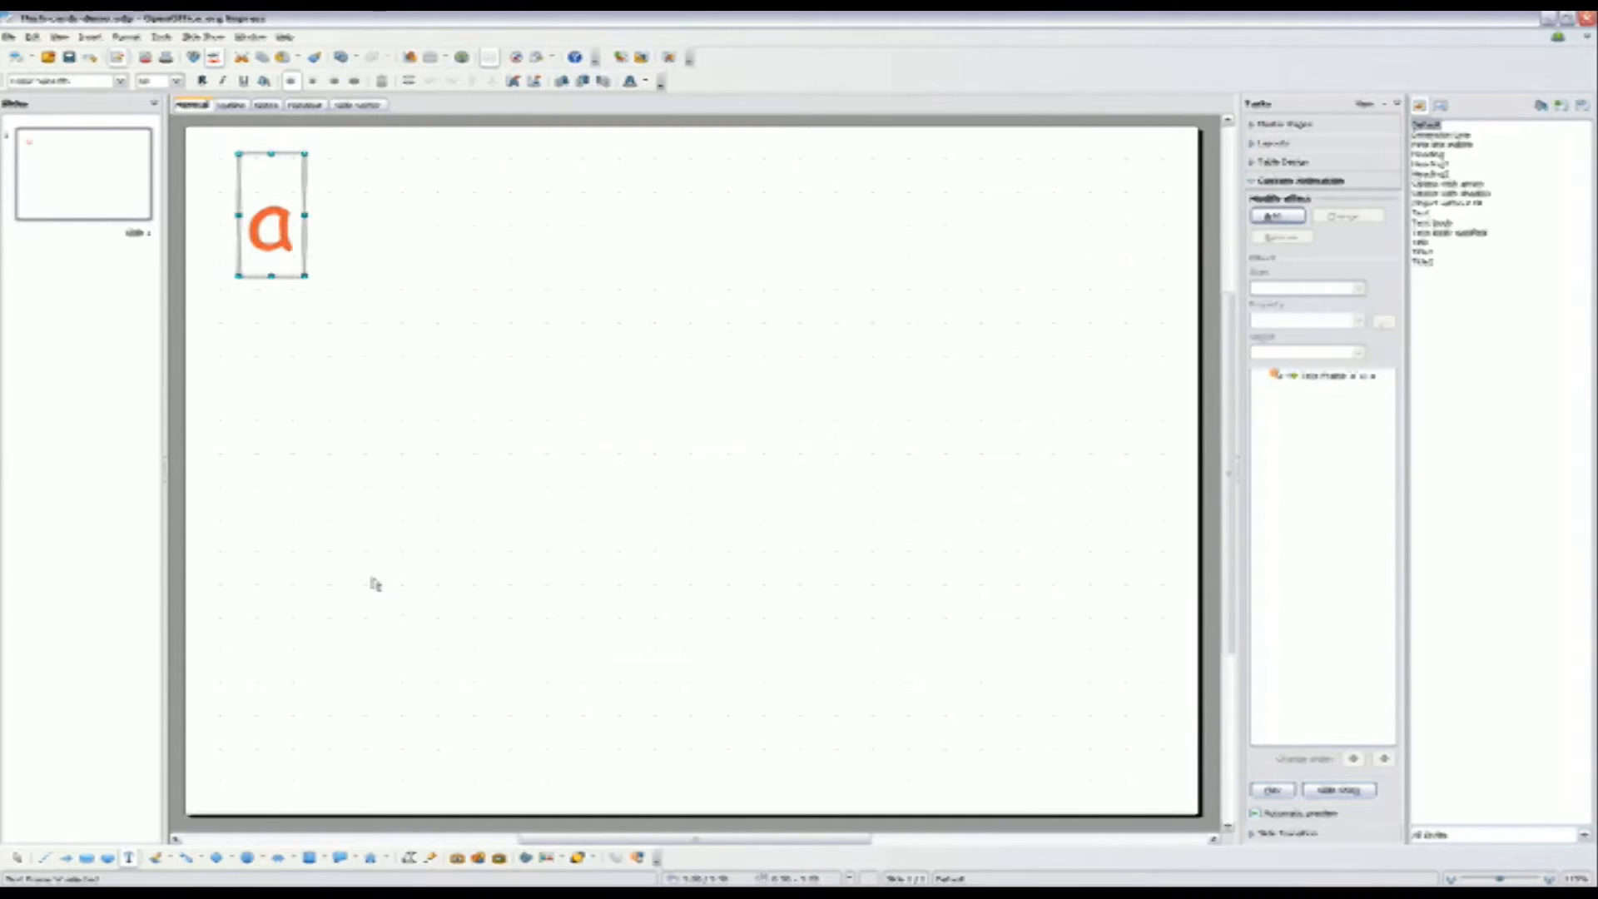
{"action": "left_click_drag", "start_coordinate": [306, 265], "coordinate": [380, 265]}
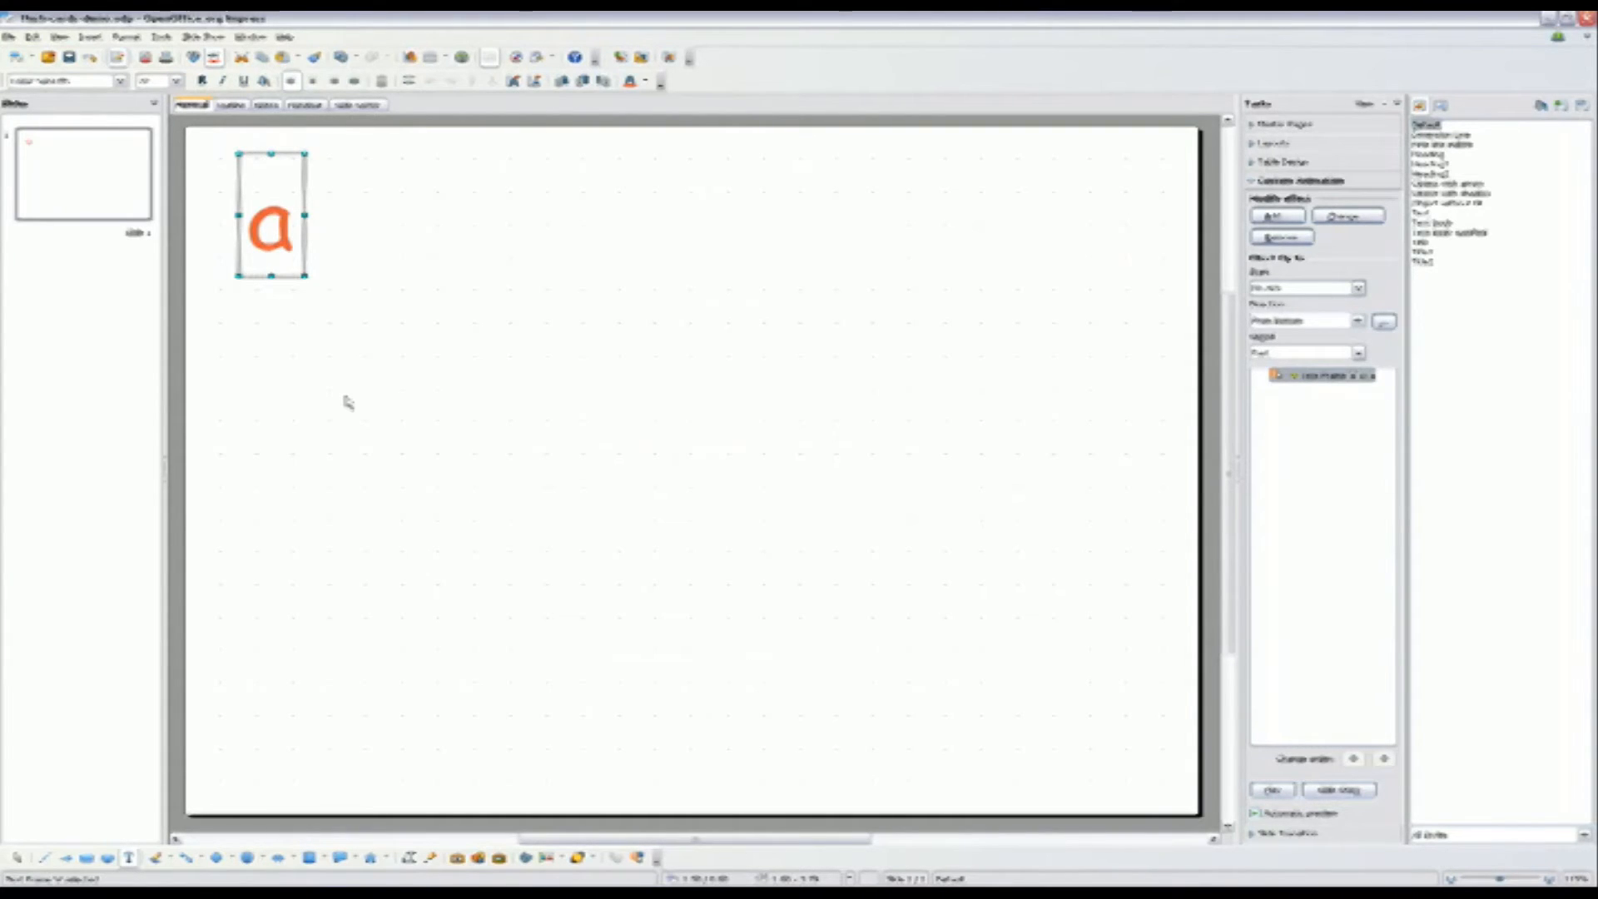
Paste a copy of the letter a text frame and place it immediately to the right of the original.
{"action": "key", "text": "ctrl+v"}
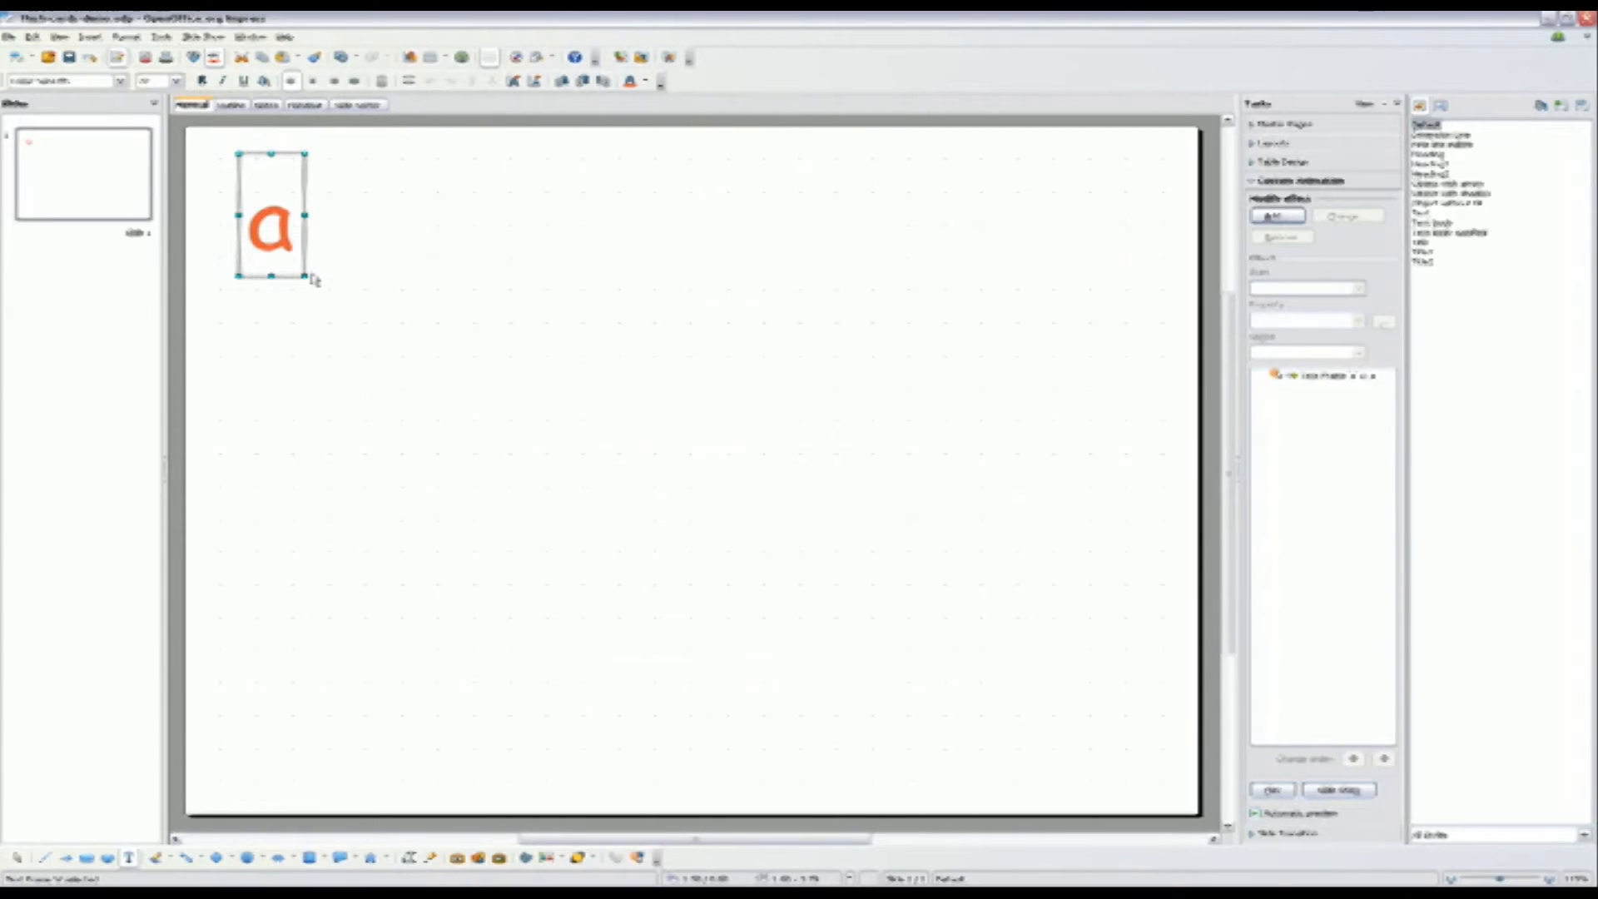
{"action": "left_click_drag", "start_coordinate": [308, 273], "coordinate": [375, 274]}
{"action": "left_click", "coordinate": [321, 225]}
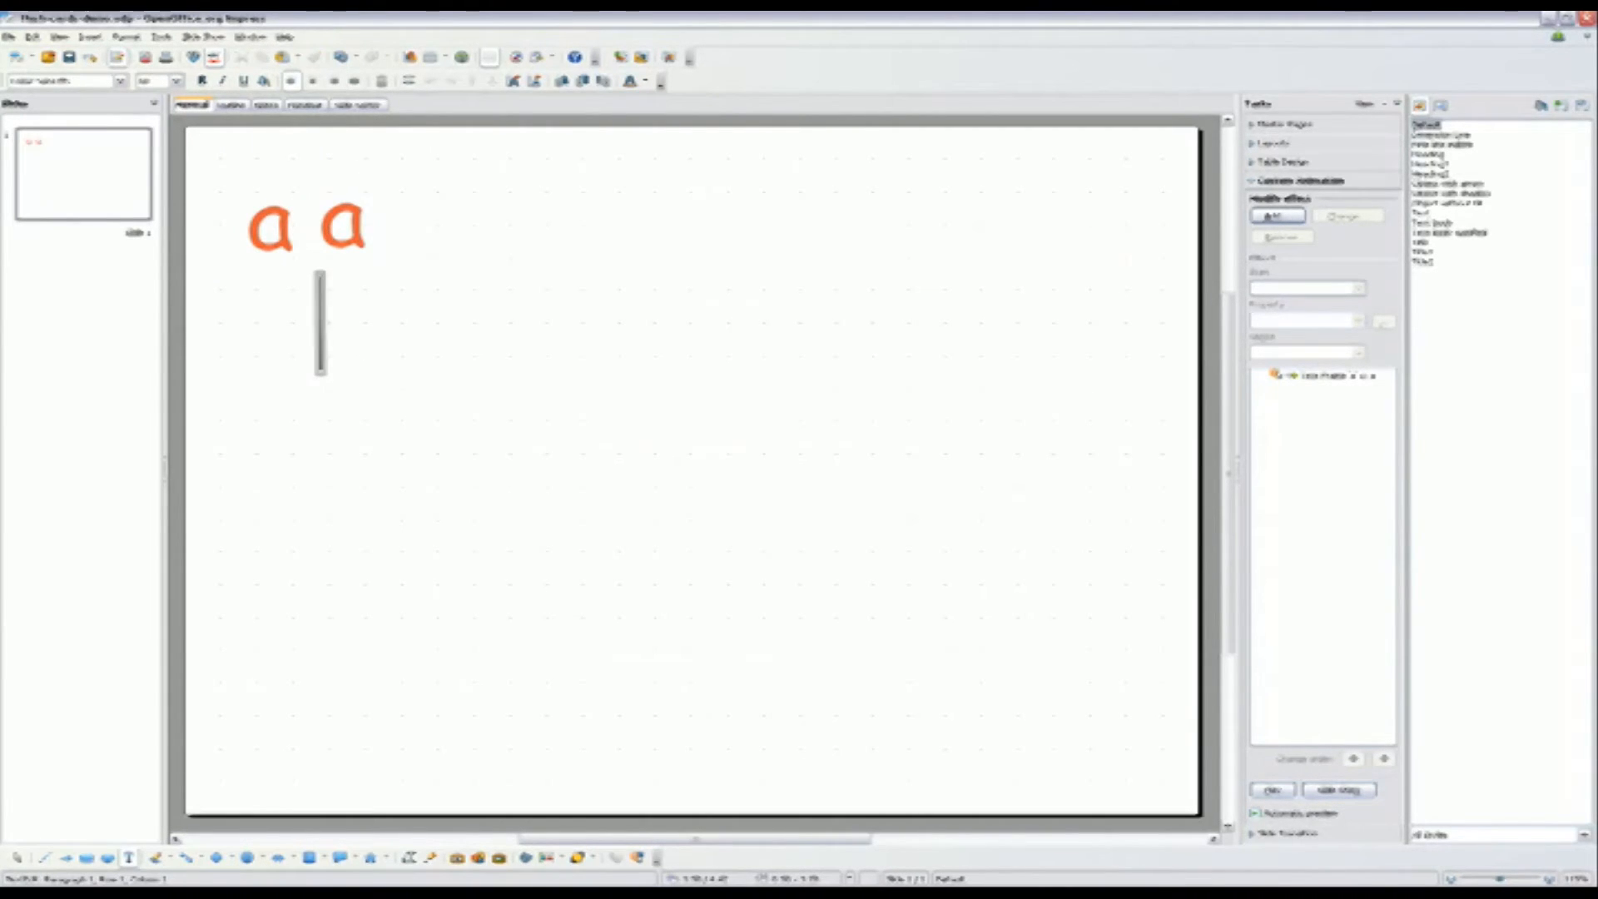
Recolour the copied letter magenta and replace it with the letter b.
{"action": "left_click", "coordinate": [326, 233]}
{"action": "left_click_drag", "start_coordinate": [327, 233], "coordinate": [365, 236]}
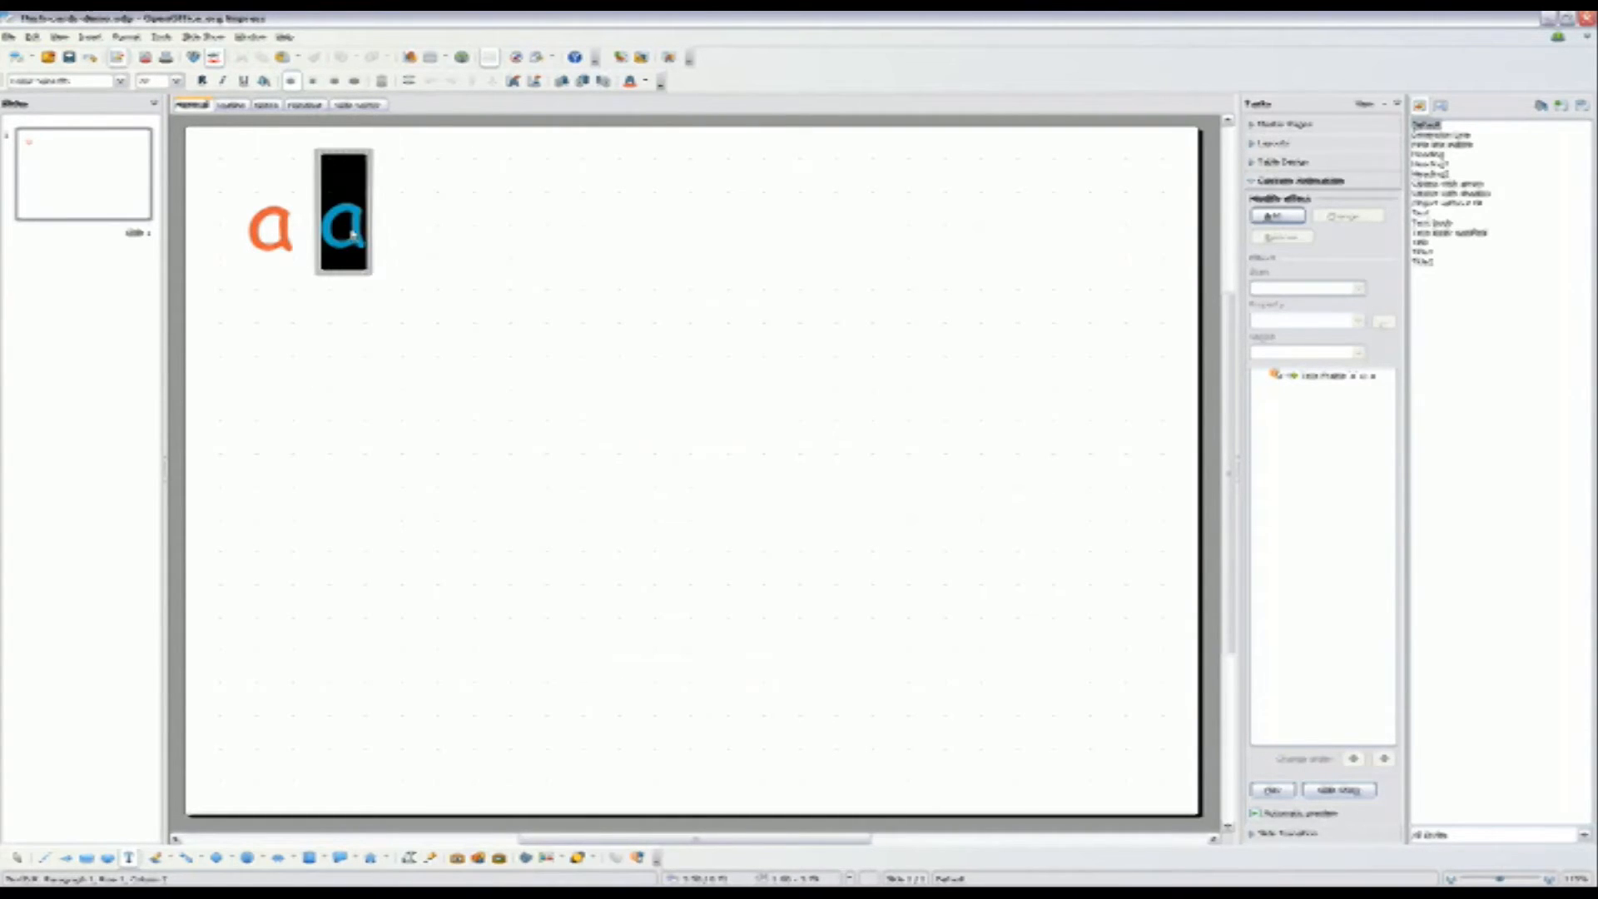
{"action": "left_click", "coordinate": [644, 83]}
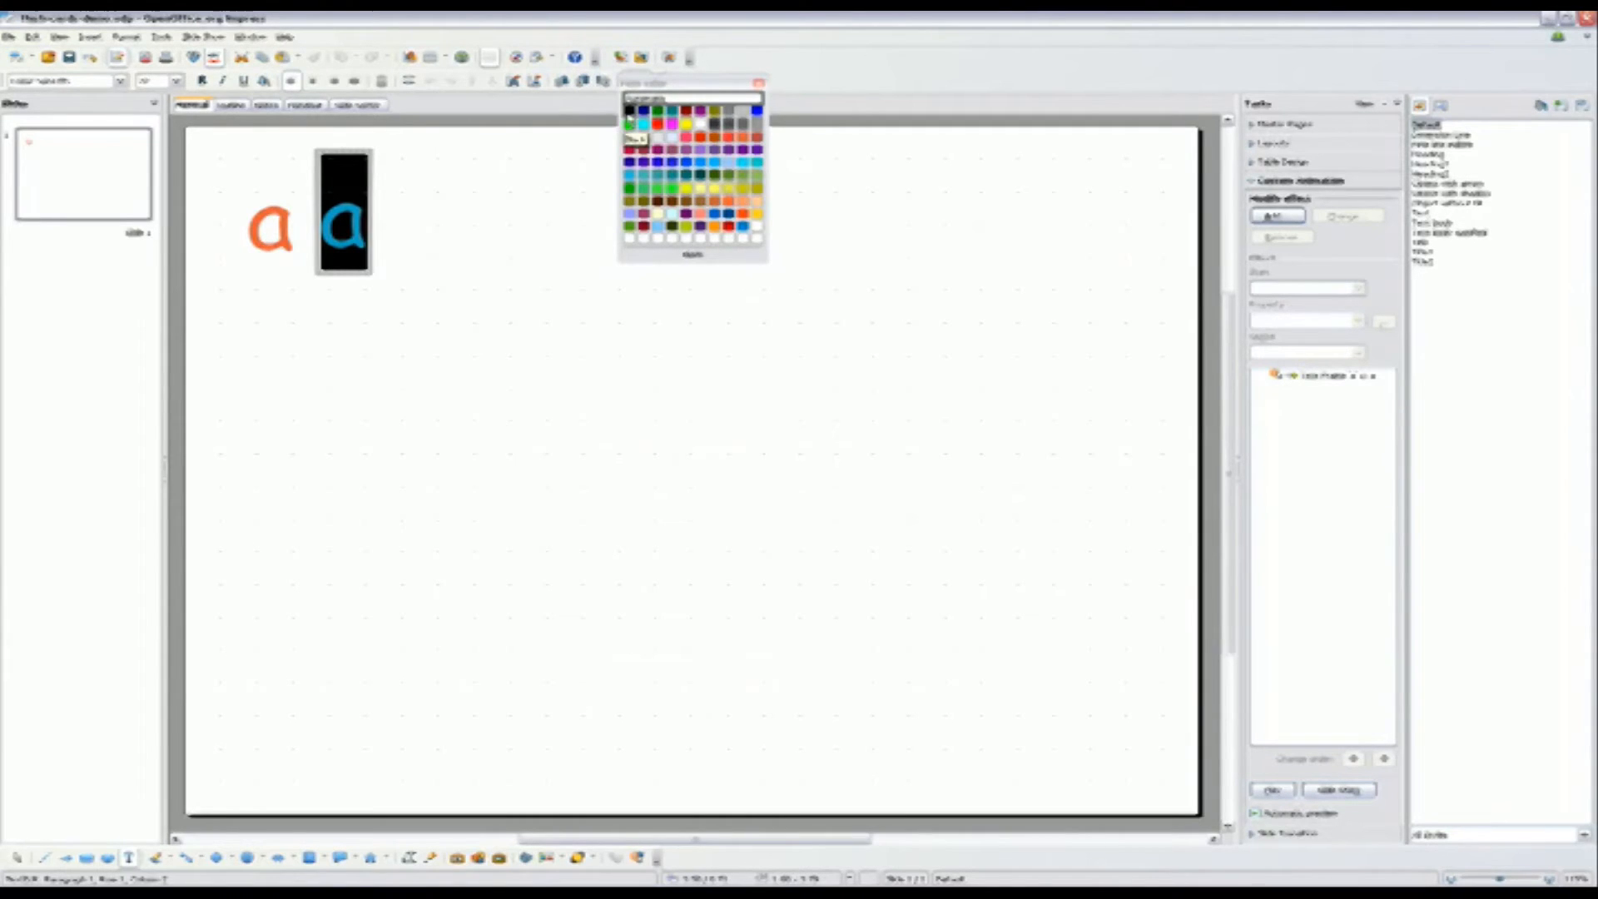
{"action": "left_click", "coordinate": [673, 125]}
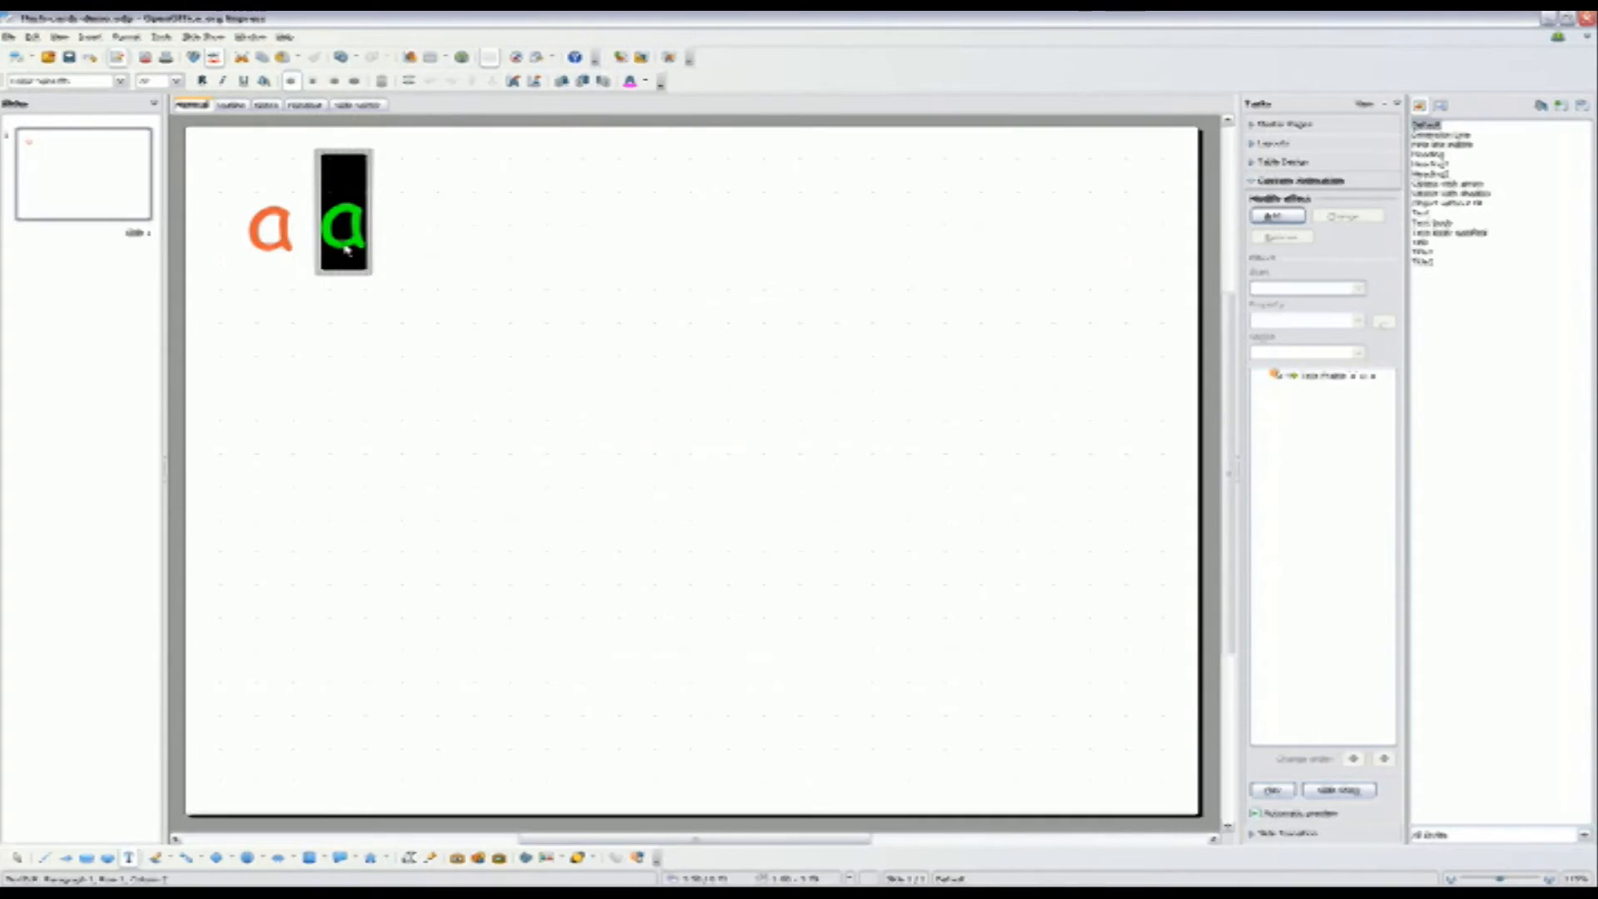
{"action": "type", "text": "b"}
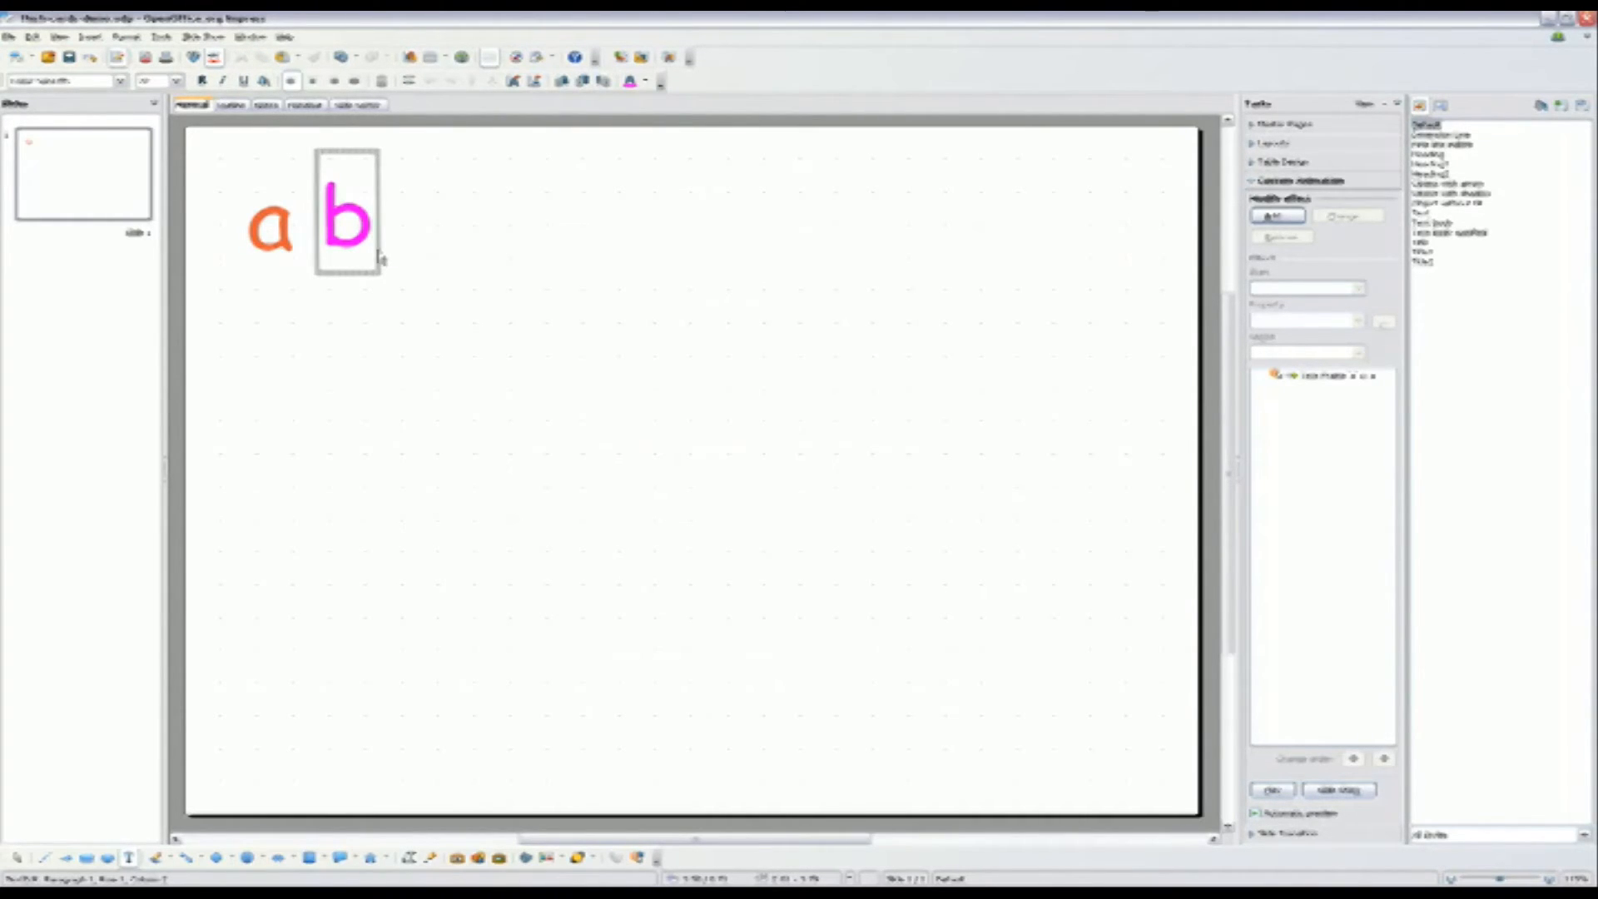
{"action": "left_click", "coordinate": [379, 254]}
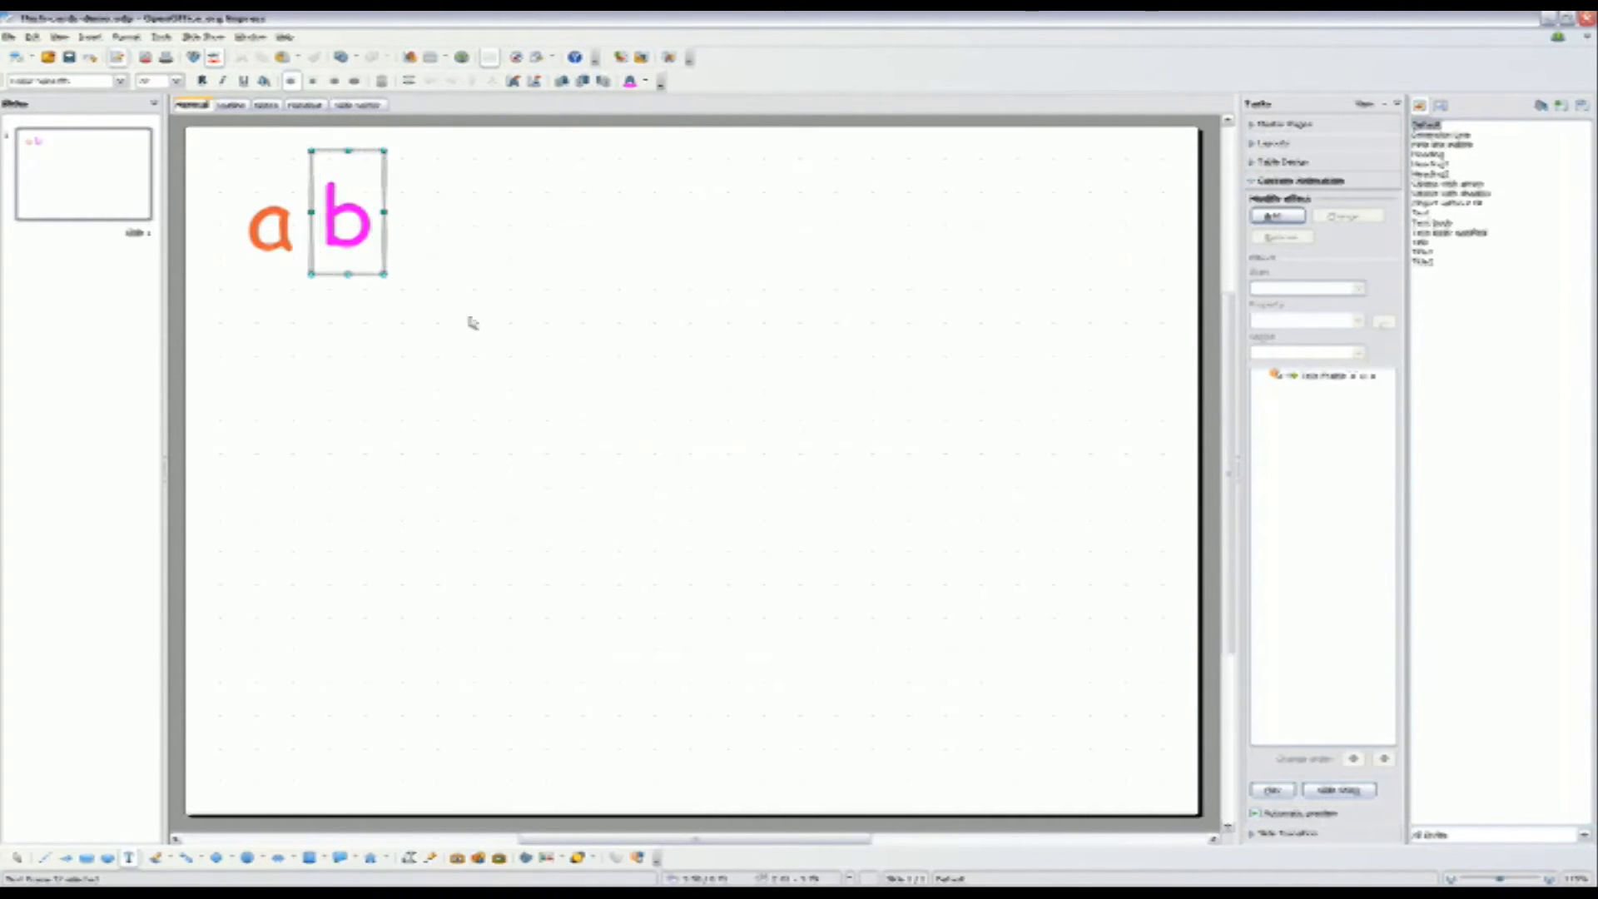
Add a Fly In animation at Fast speed to the letter b, with direction From bottom-right and the sound "b".
{"action": "left_click", "coordinate": [1274, 217]}
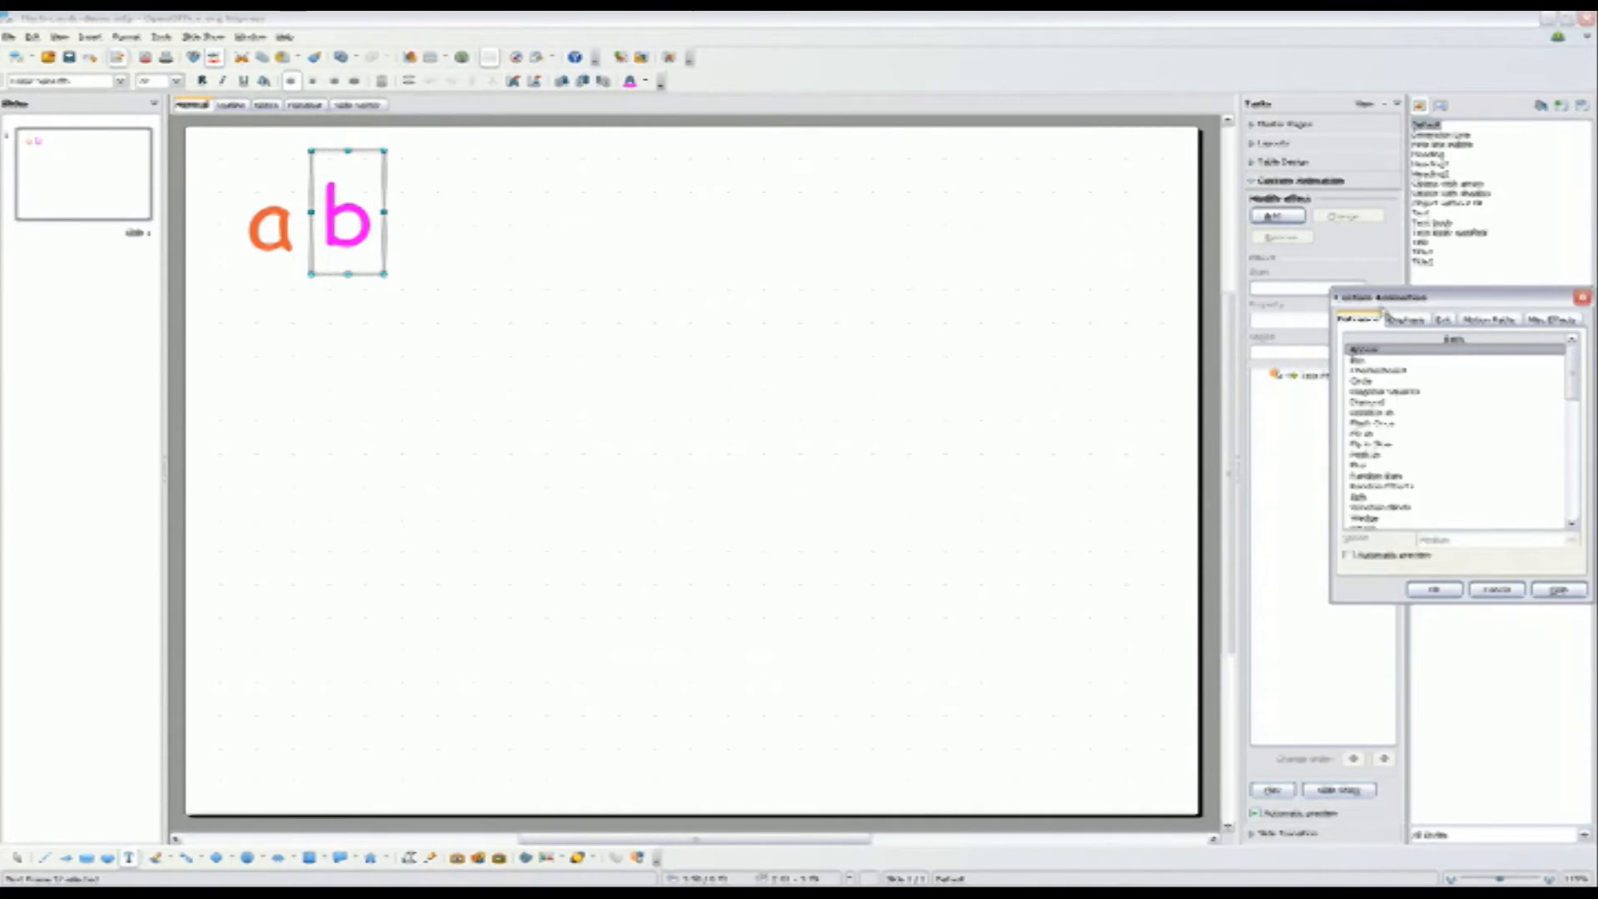
{"action": "left_click_drag", "start_coordinate": [1405, 300], "coordinate": [1293, 297]}
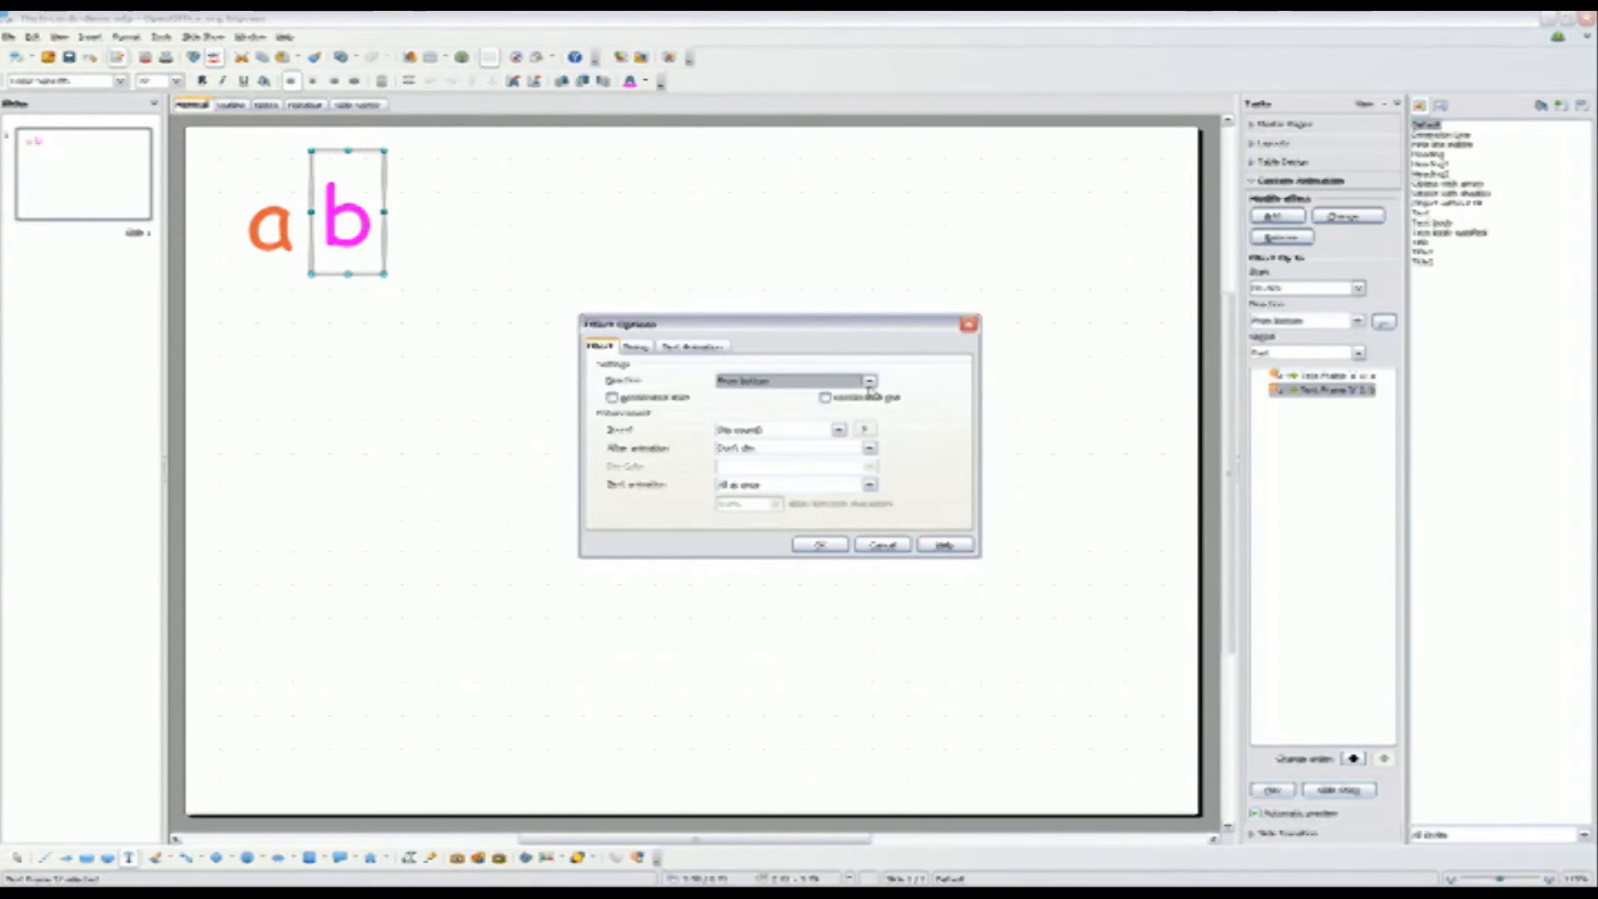
{"action": "left_click", "coordinate": [838, 429]}
{"action": "left_click_drag", "start_coordinate": [840, 473], "coordinate": [840, 500]}
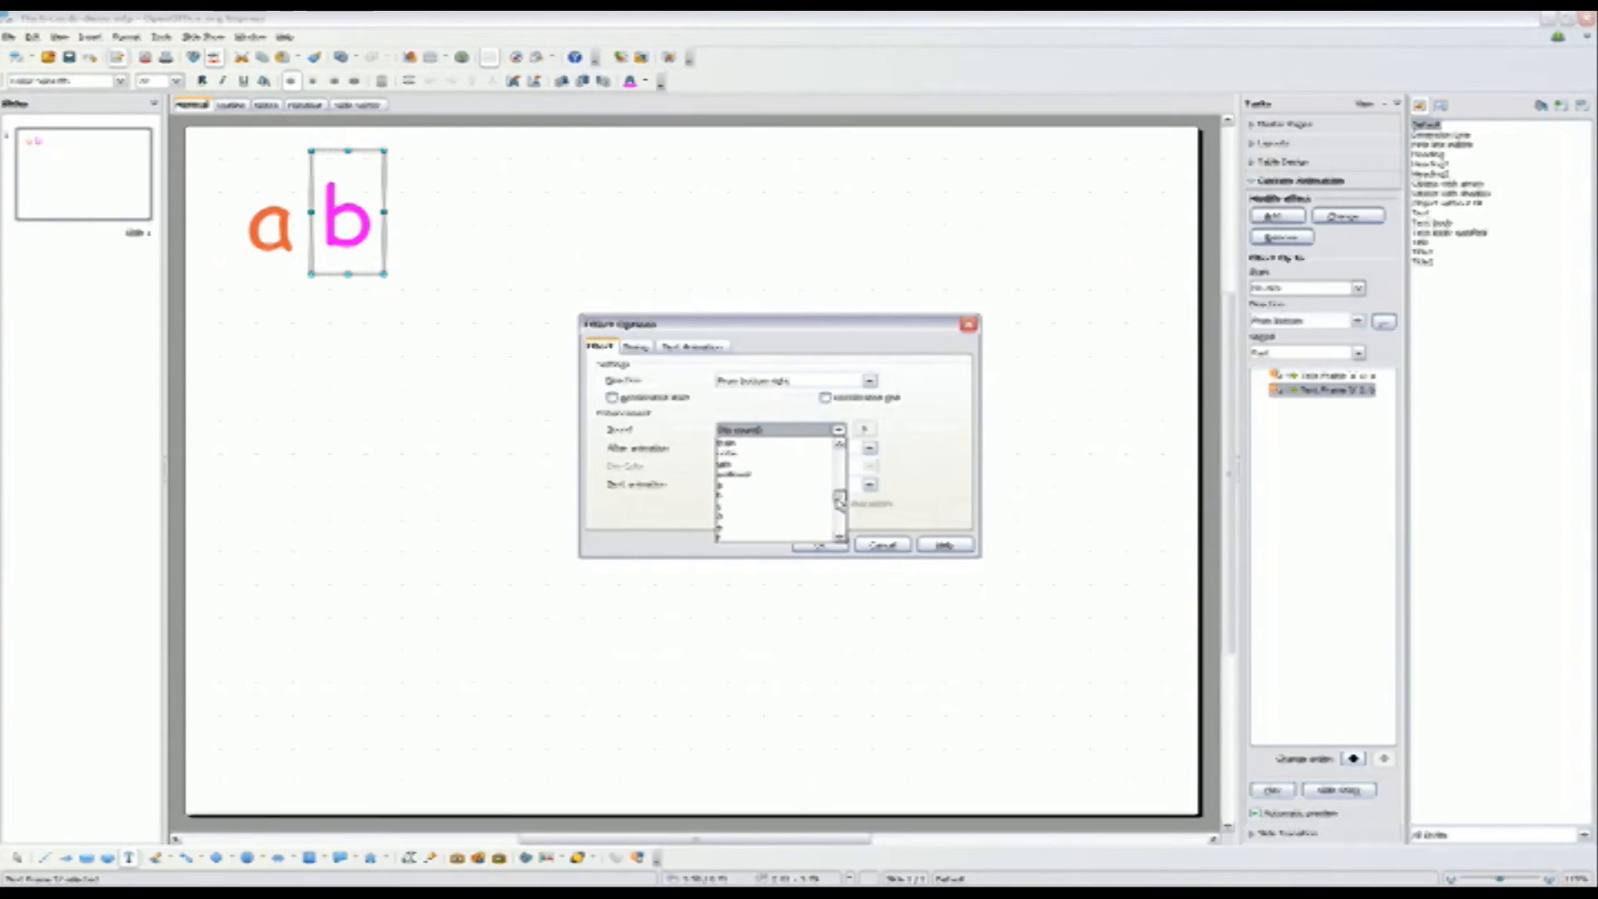
{"action": "left_click", "coordinate": [747, 495]}
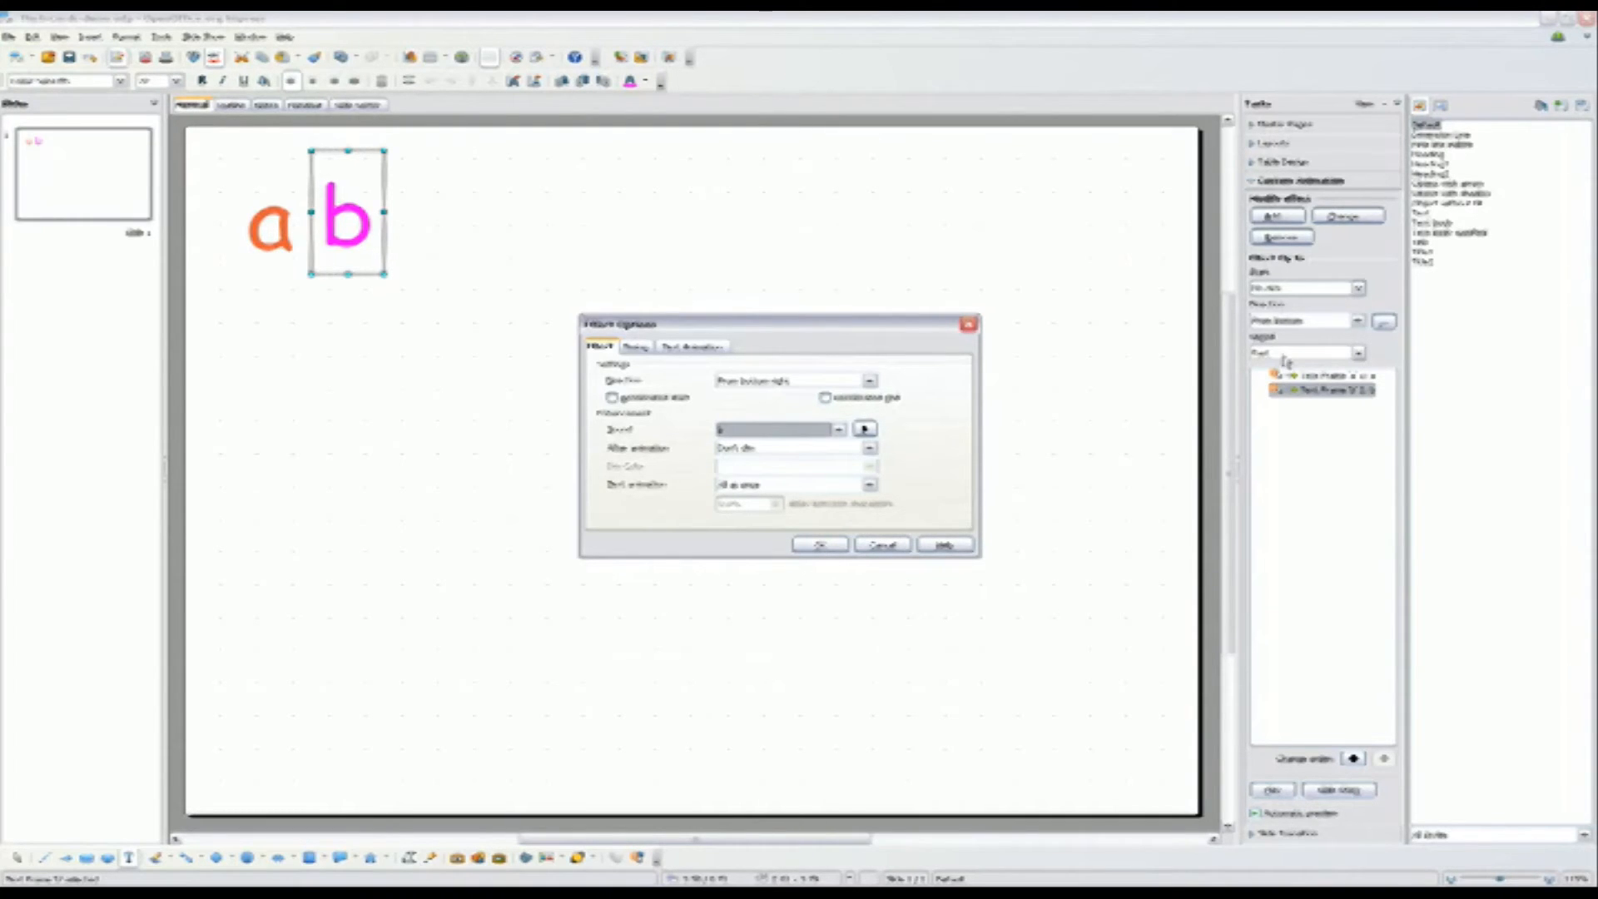
{"action": "left_click", "coordinate": [823, 545]}
Add a dark yellow letter c beside the b, with a Fly In animation From bottom-left and its matching sound.
{"action": "left_click_drag", "start_coordinate": [383, 265], "coordinate": [456, 267]}
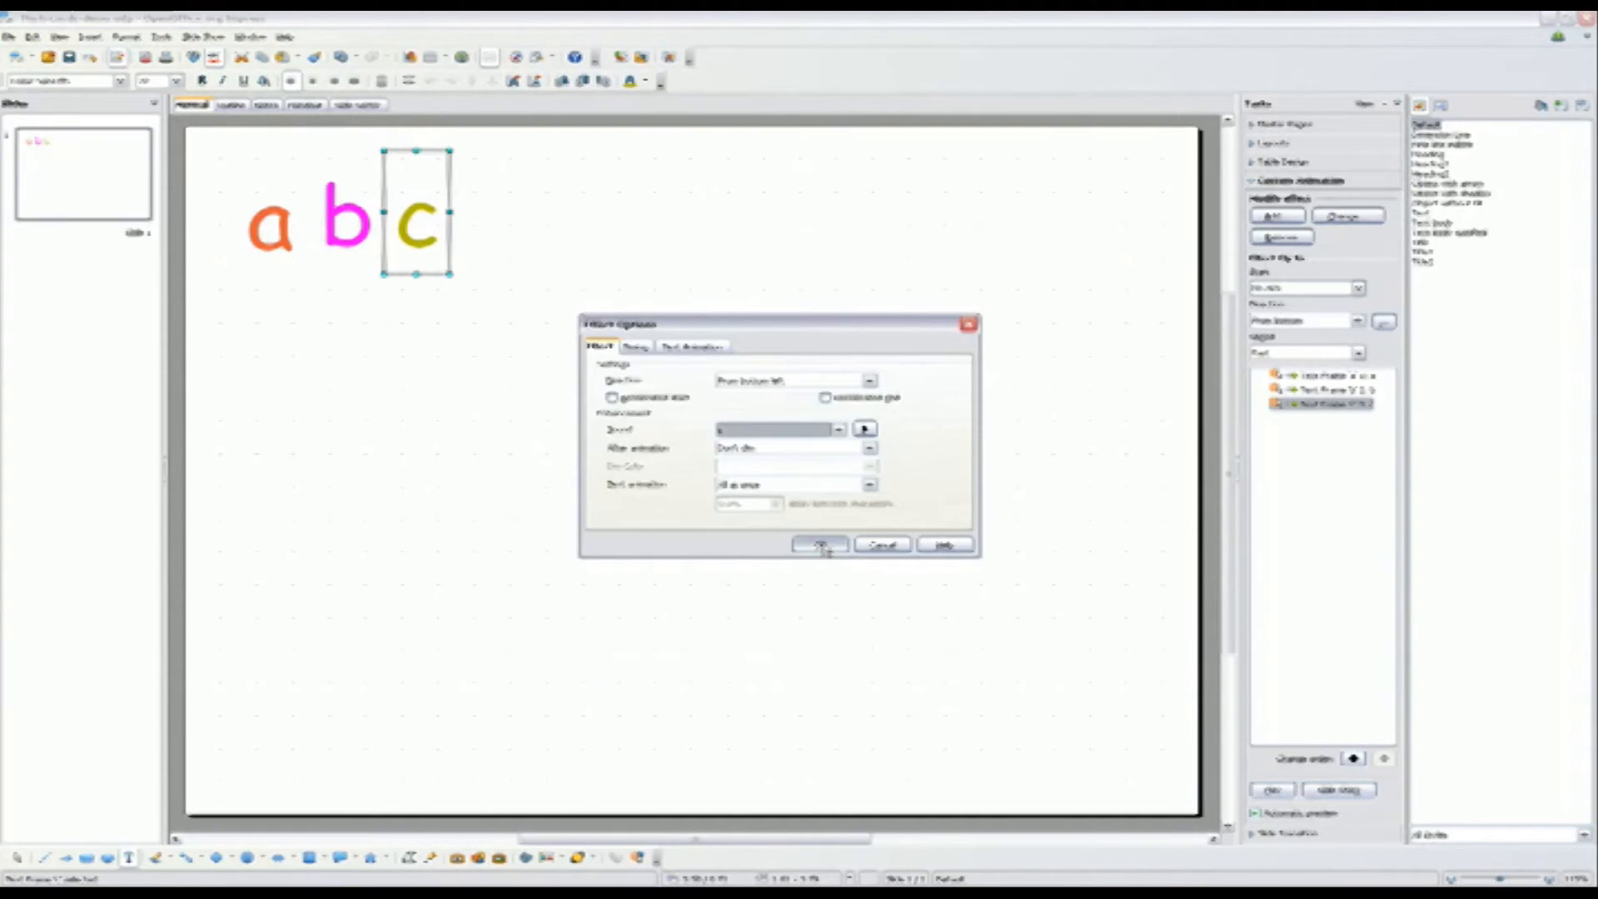
{"action": "left_click", "coordinate": [823, 545]}
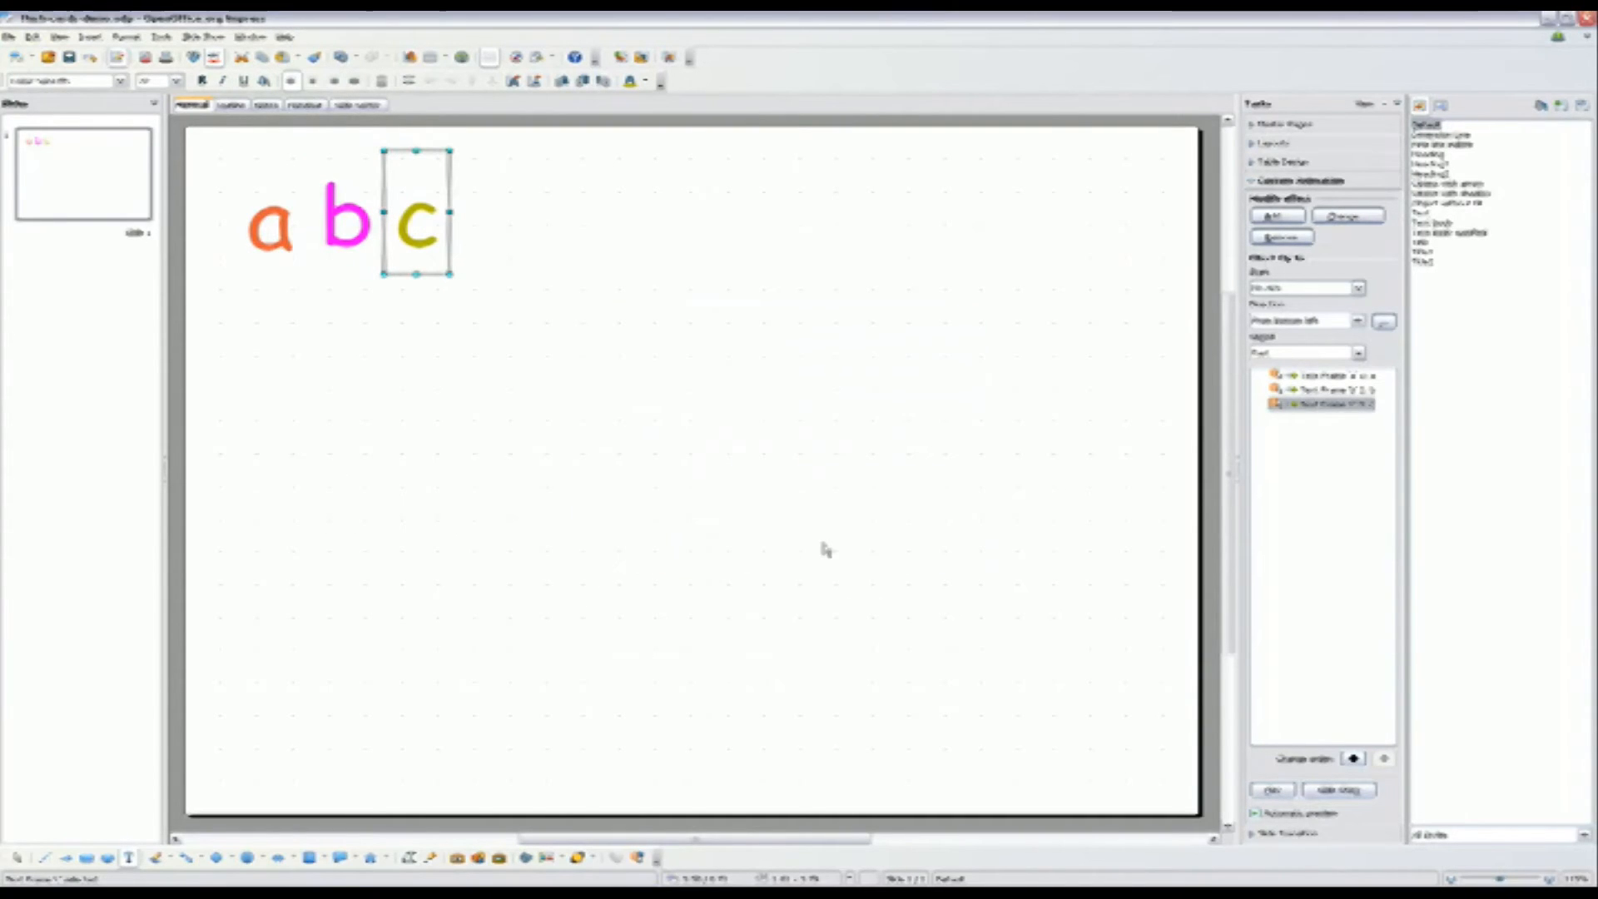
Run the slide show, bring in the letters a, b and c one after another, and exit the show.
{"action": "left_click", "coordinate": [1343, 790]}
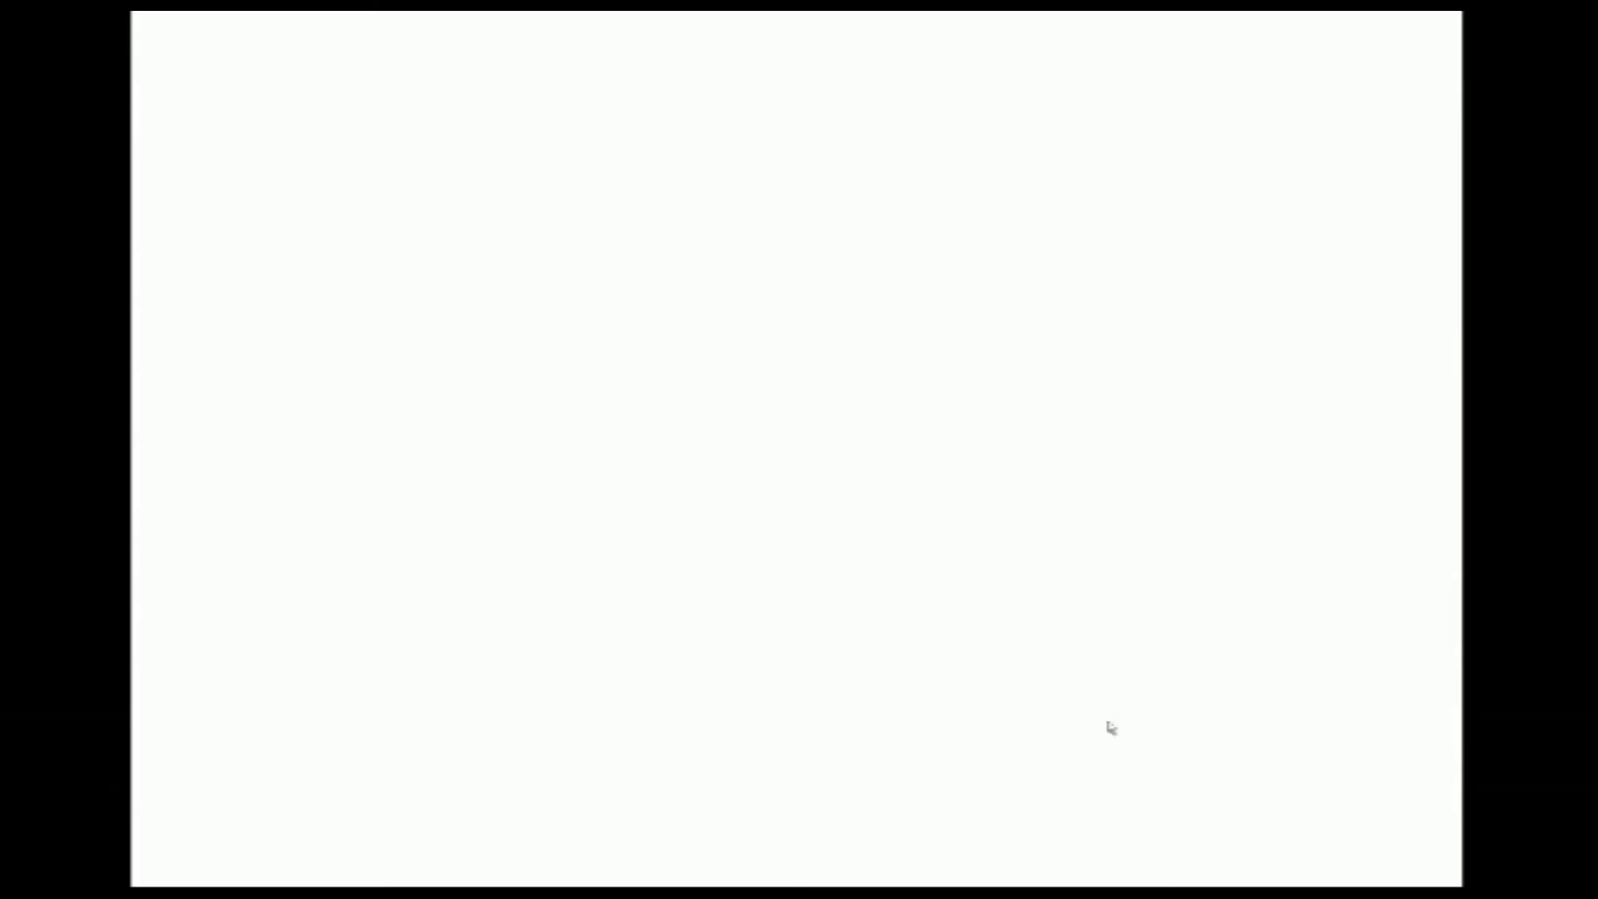
{"action": "left_click", "coordinate": [863, 631]}
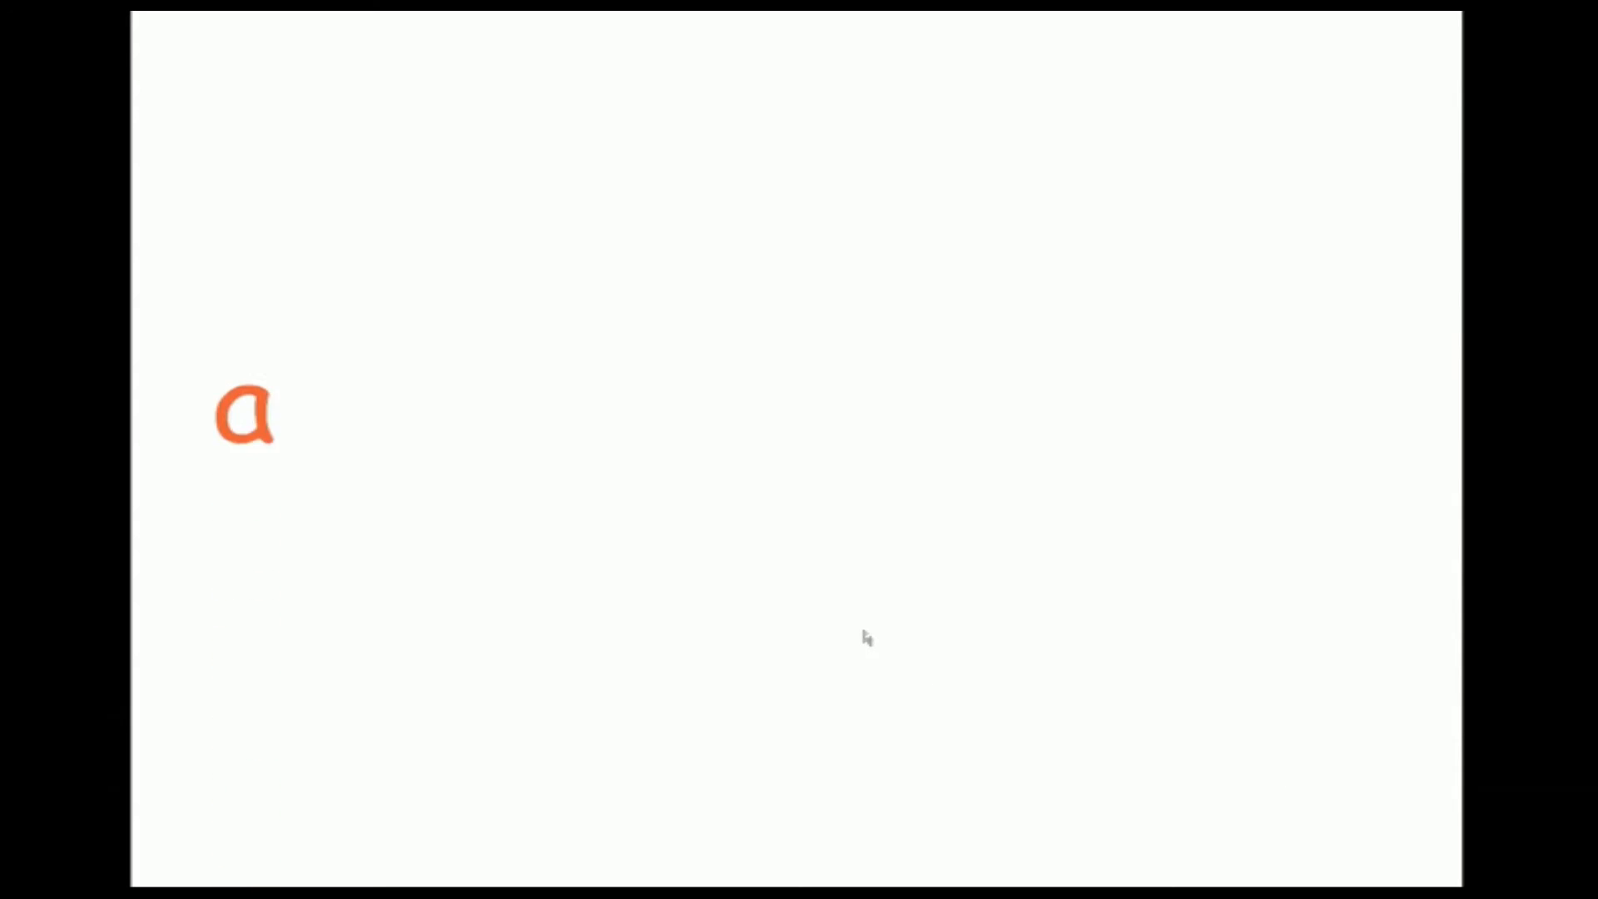
{"action": "left_click", "coordinate": [863, 631]}
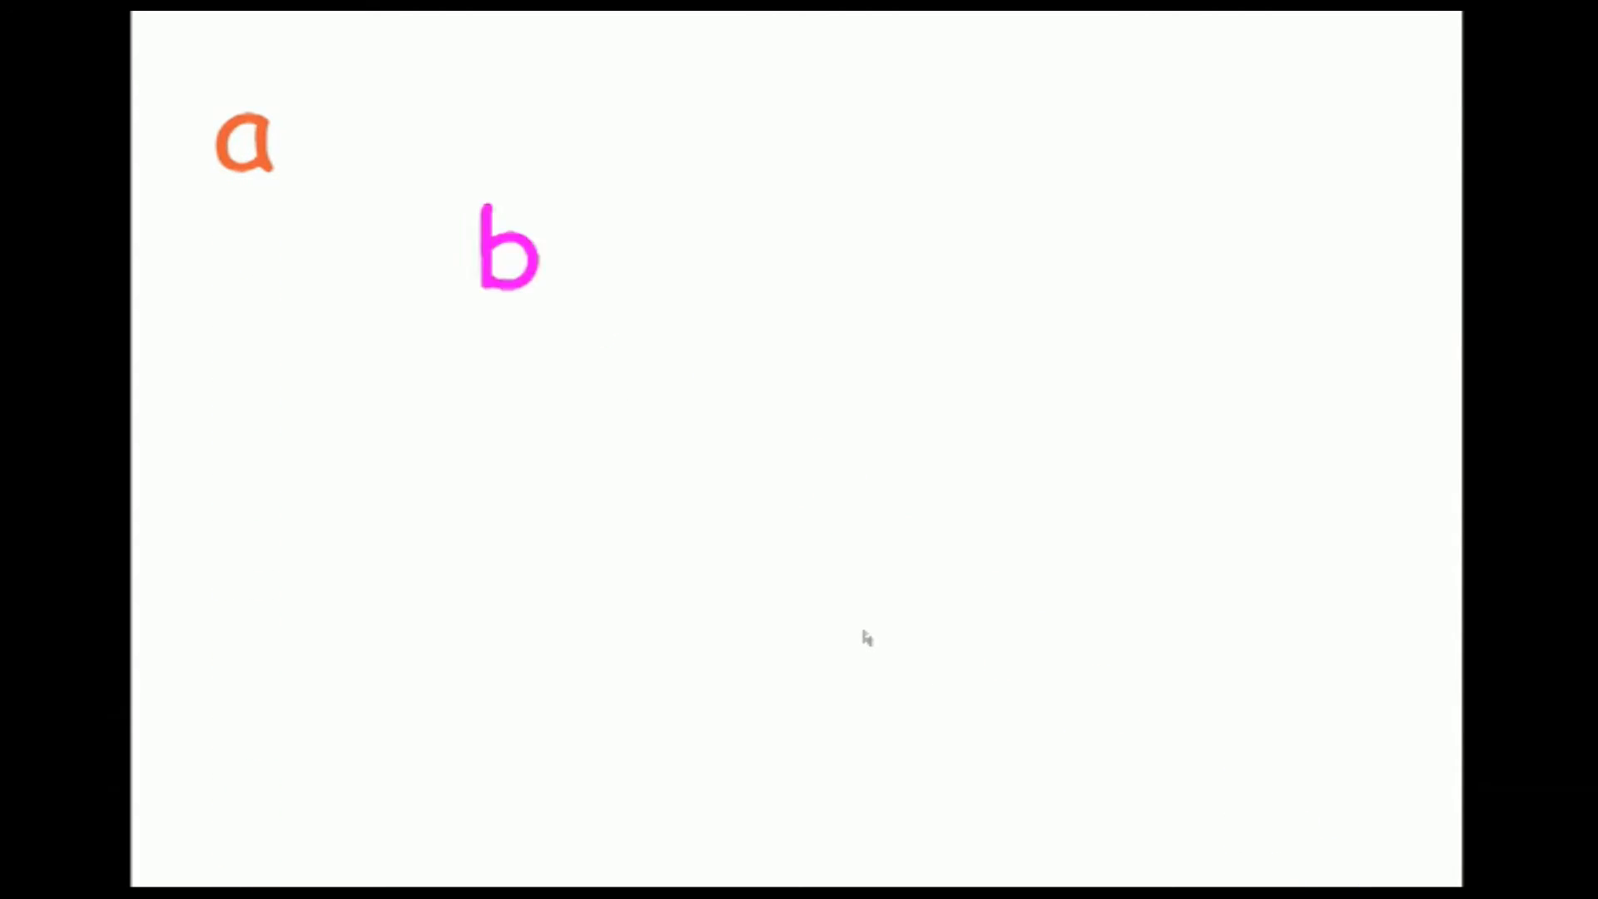
{"action": "left_click", "coordinate": [863, 631]}
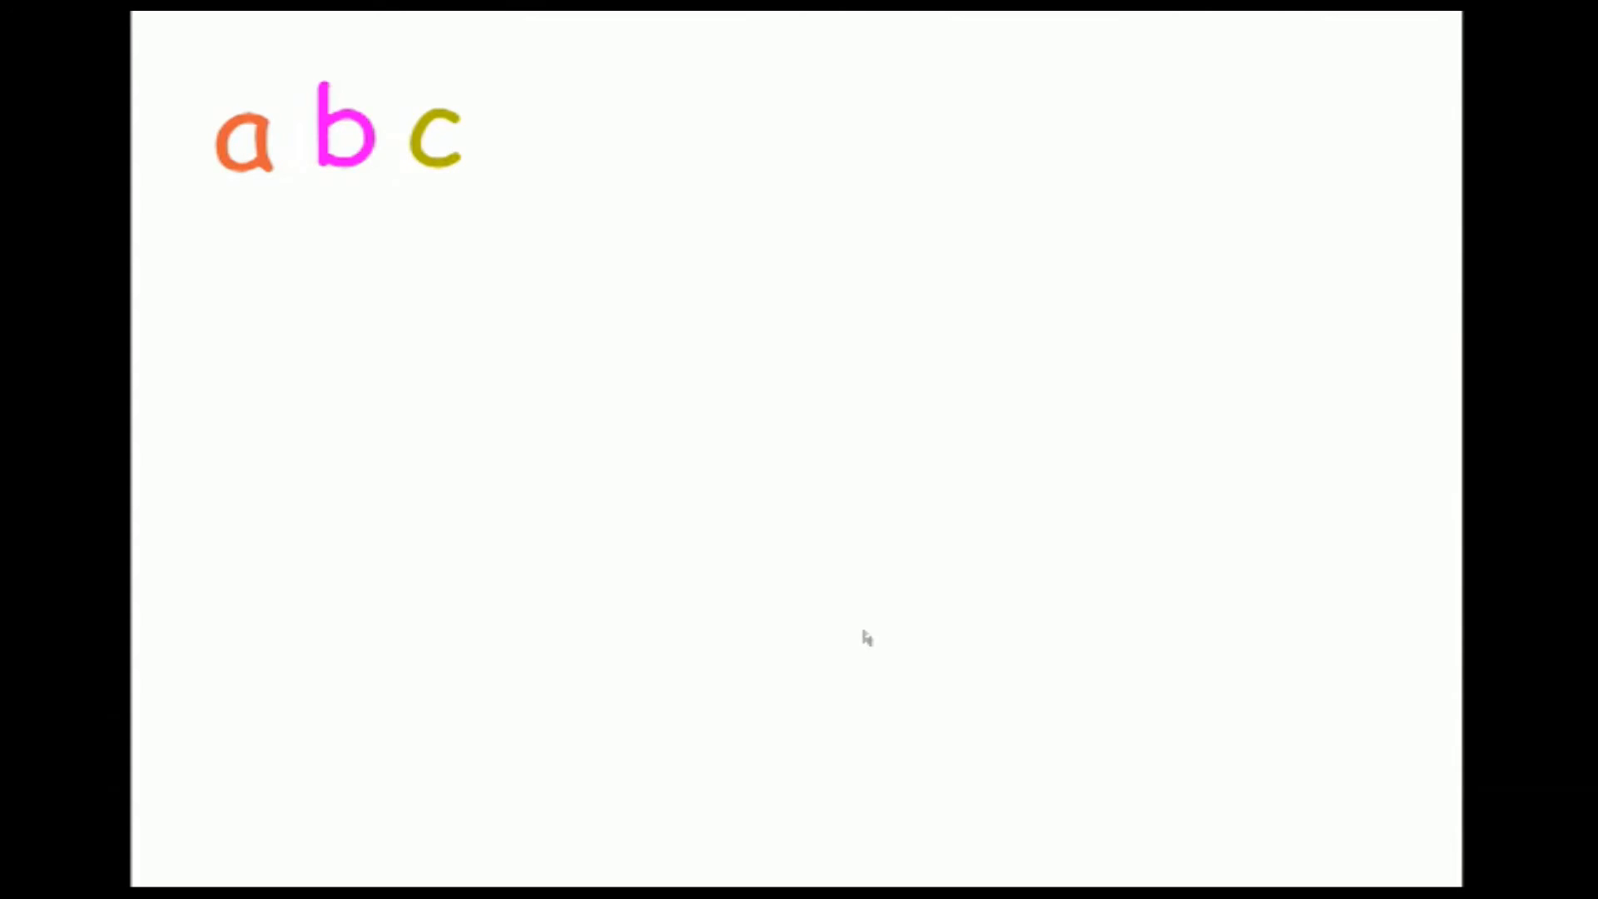
{"action": "key", "text": "Escape"}
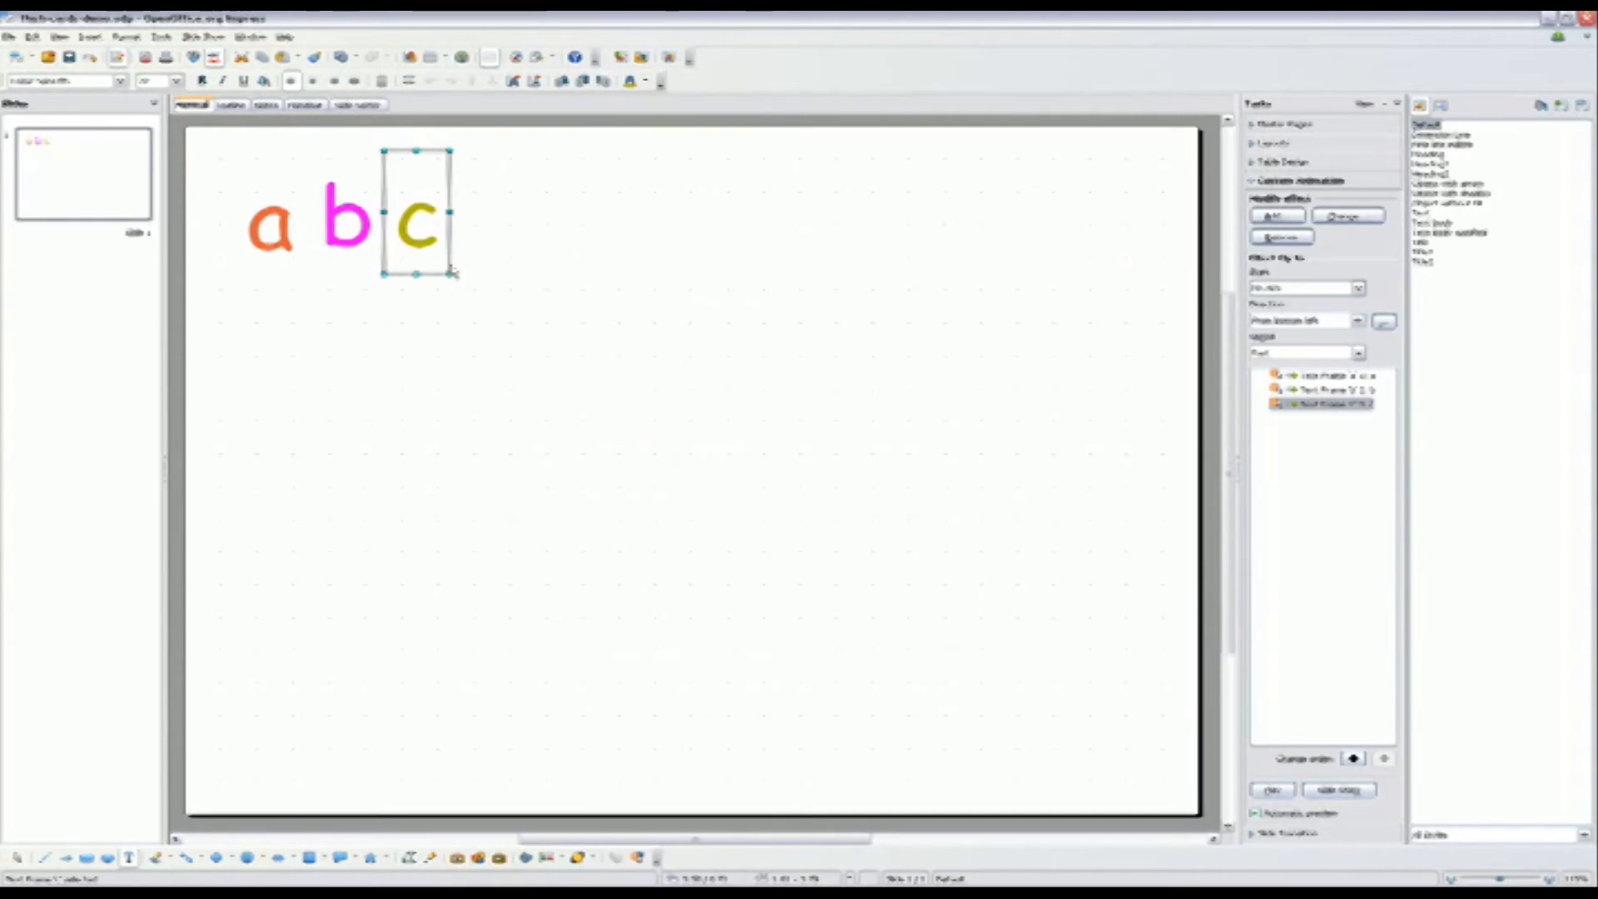
Insert a new blank slide after slide 1.
{"action": "right_click", "coordinate": [93, 245]}
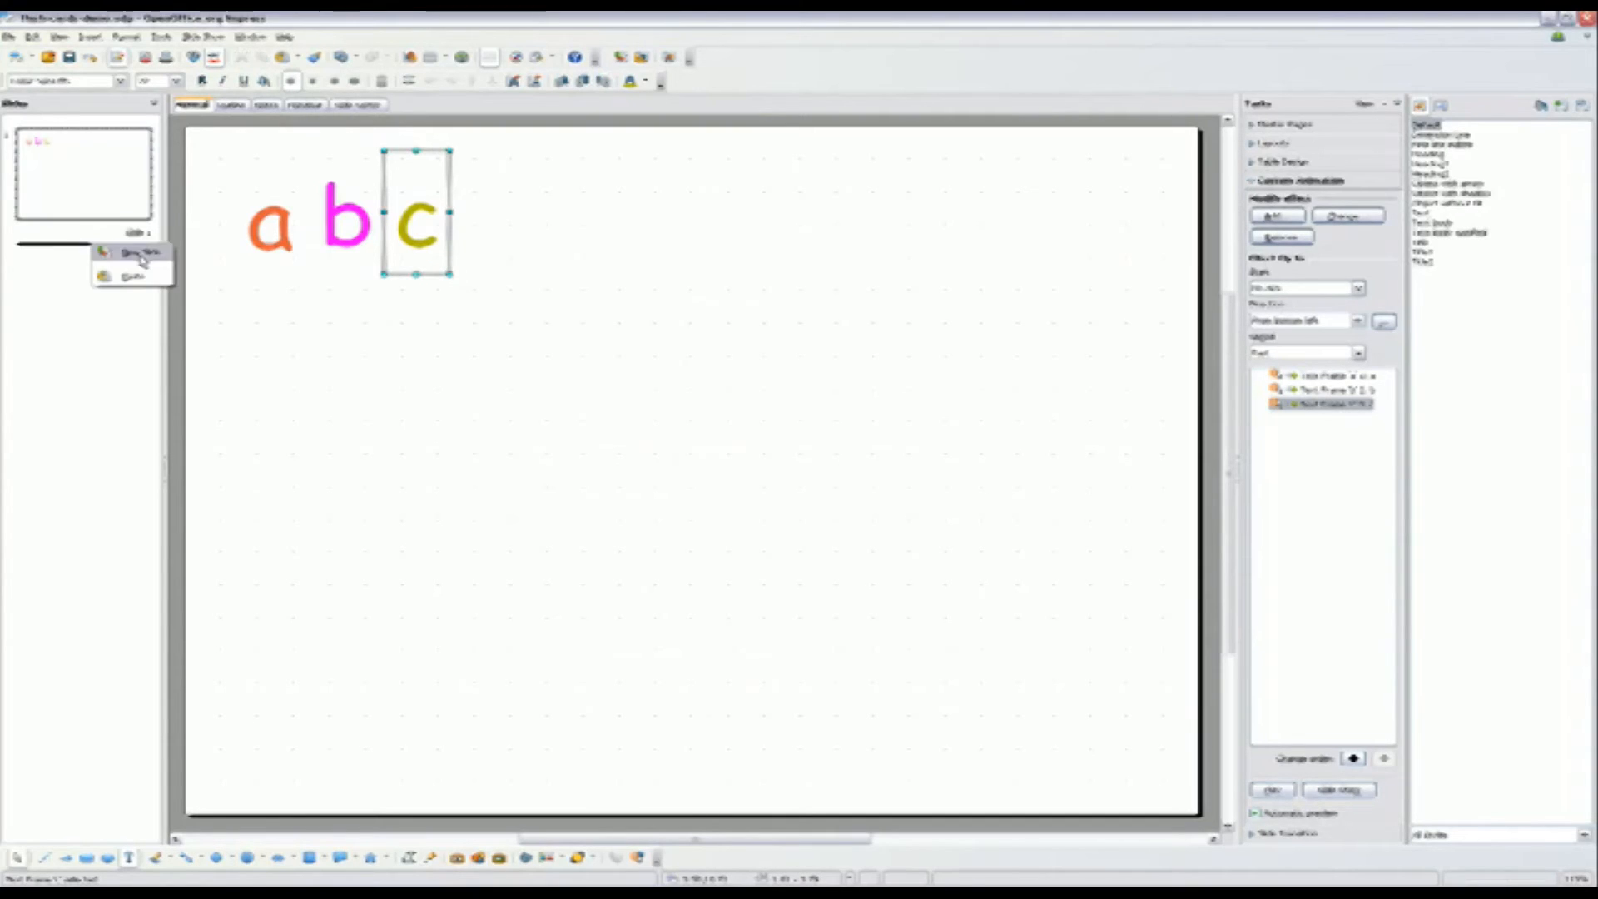
{"action": "left_click", "coordinate": [53, 248]}
{"action": "right_click", "coordinate": [53, 246]}
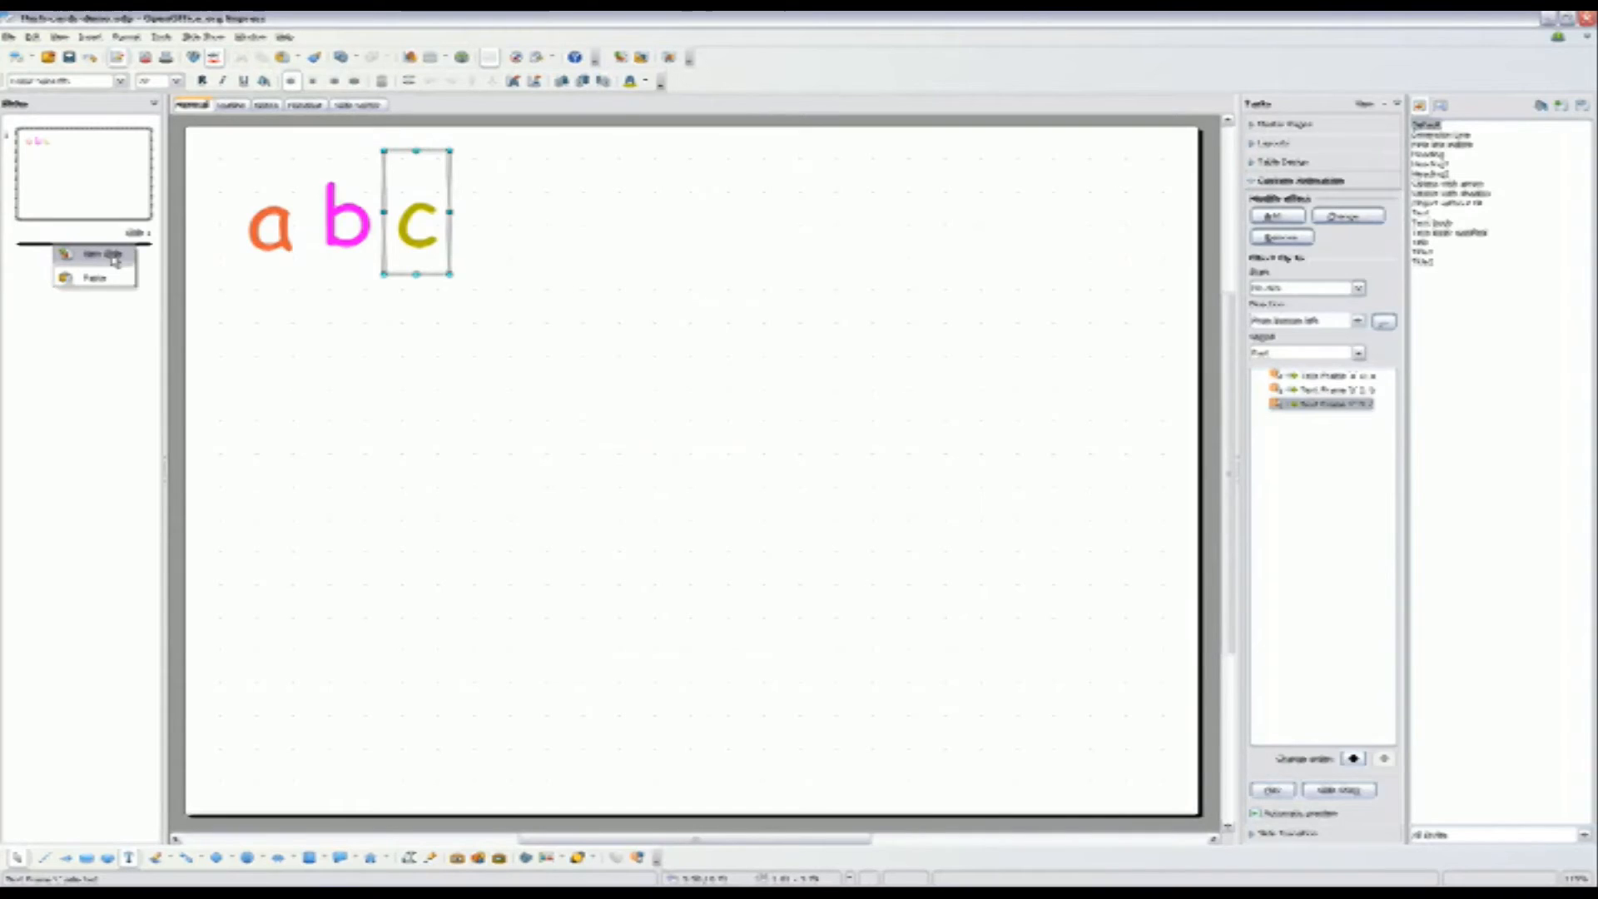
{"action": "left_click", "coordinate": [115, 261]}
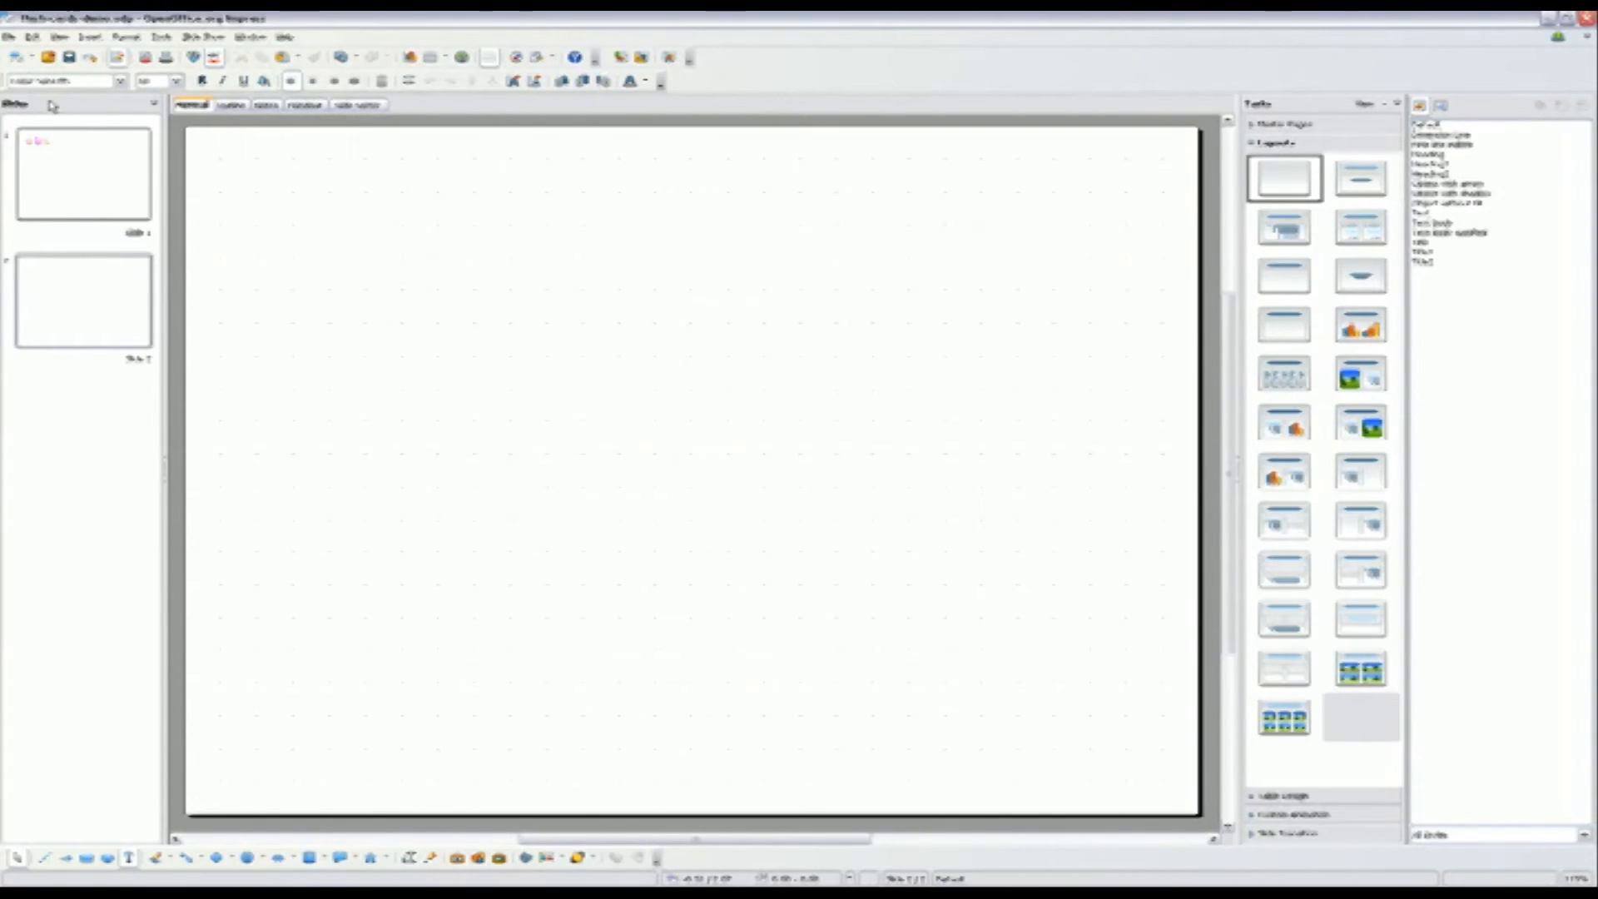
Insert the bus picture from the flash card images folder on slide 2 and move it to the upper middle.
{"action": "left_click", "coordinate": [90, 39]}
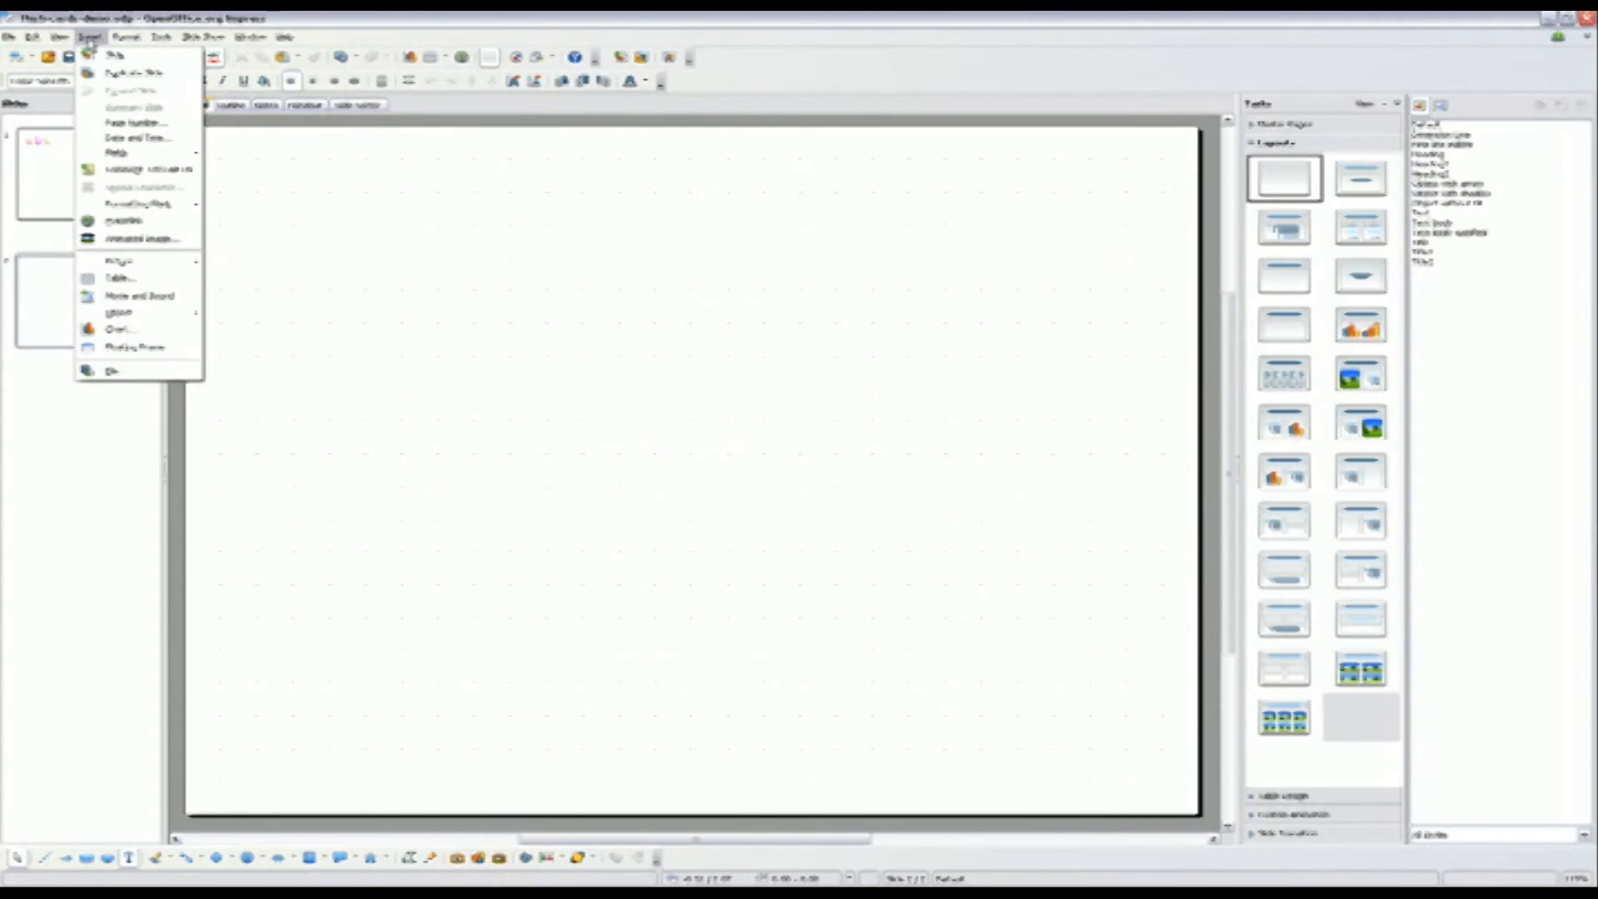
{"action": "mouse_move", "coordinate": [139, 261]}
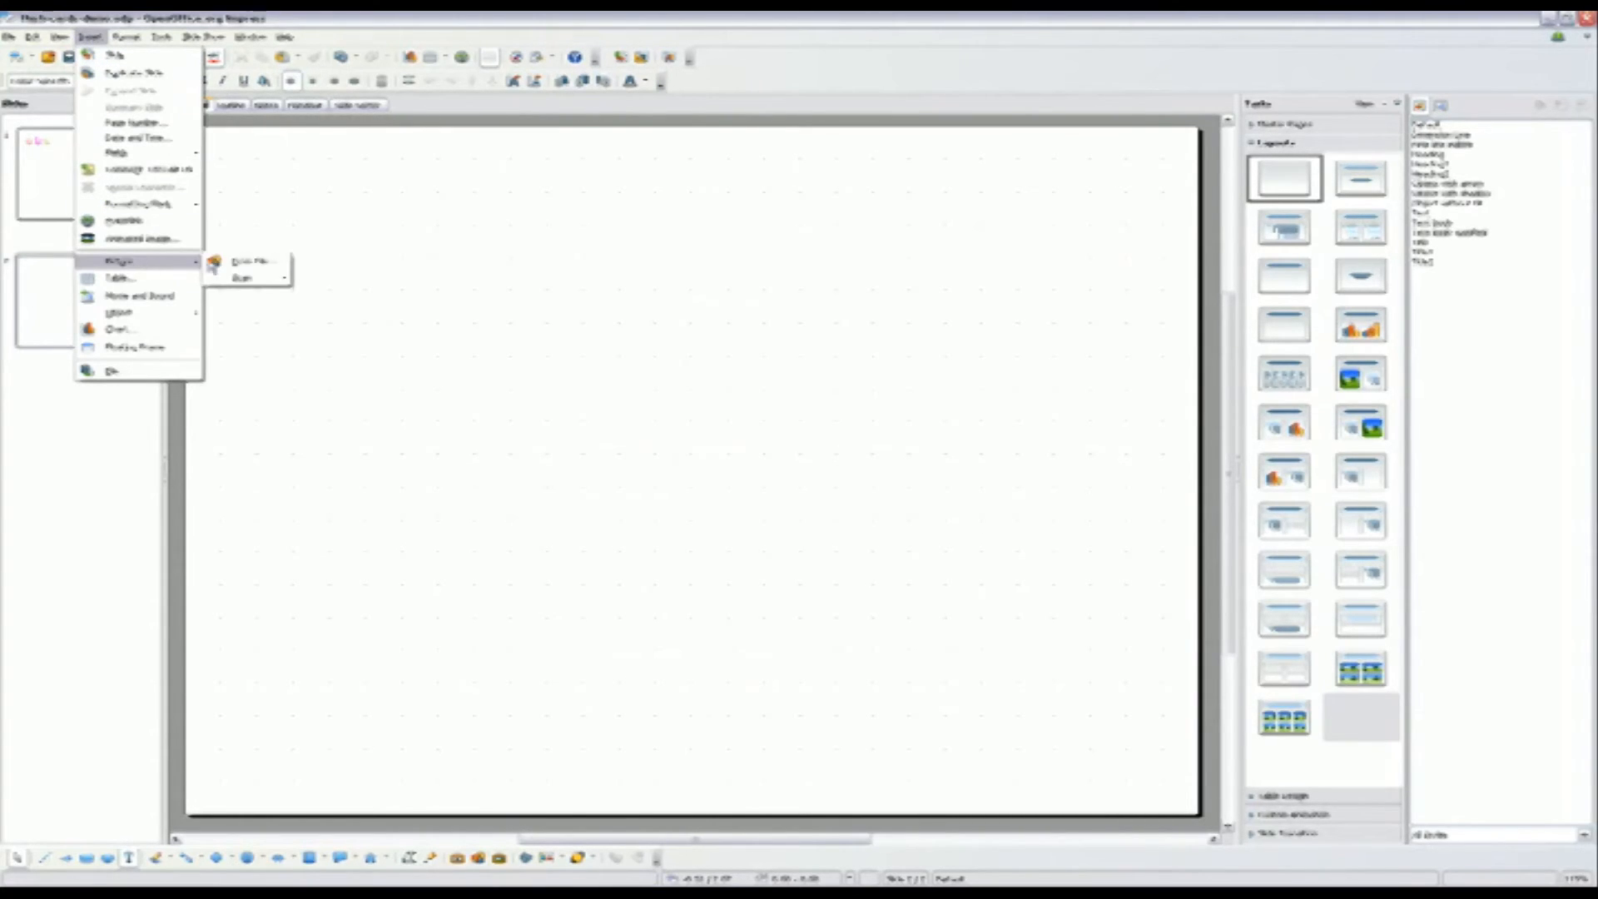
{"action": "left_click", "coordinate": [263, 260]}
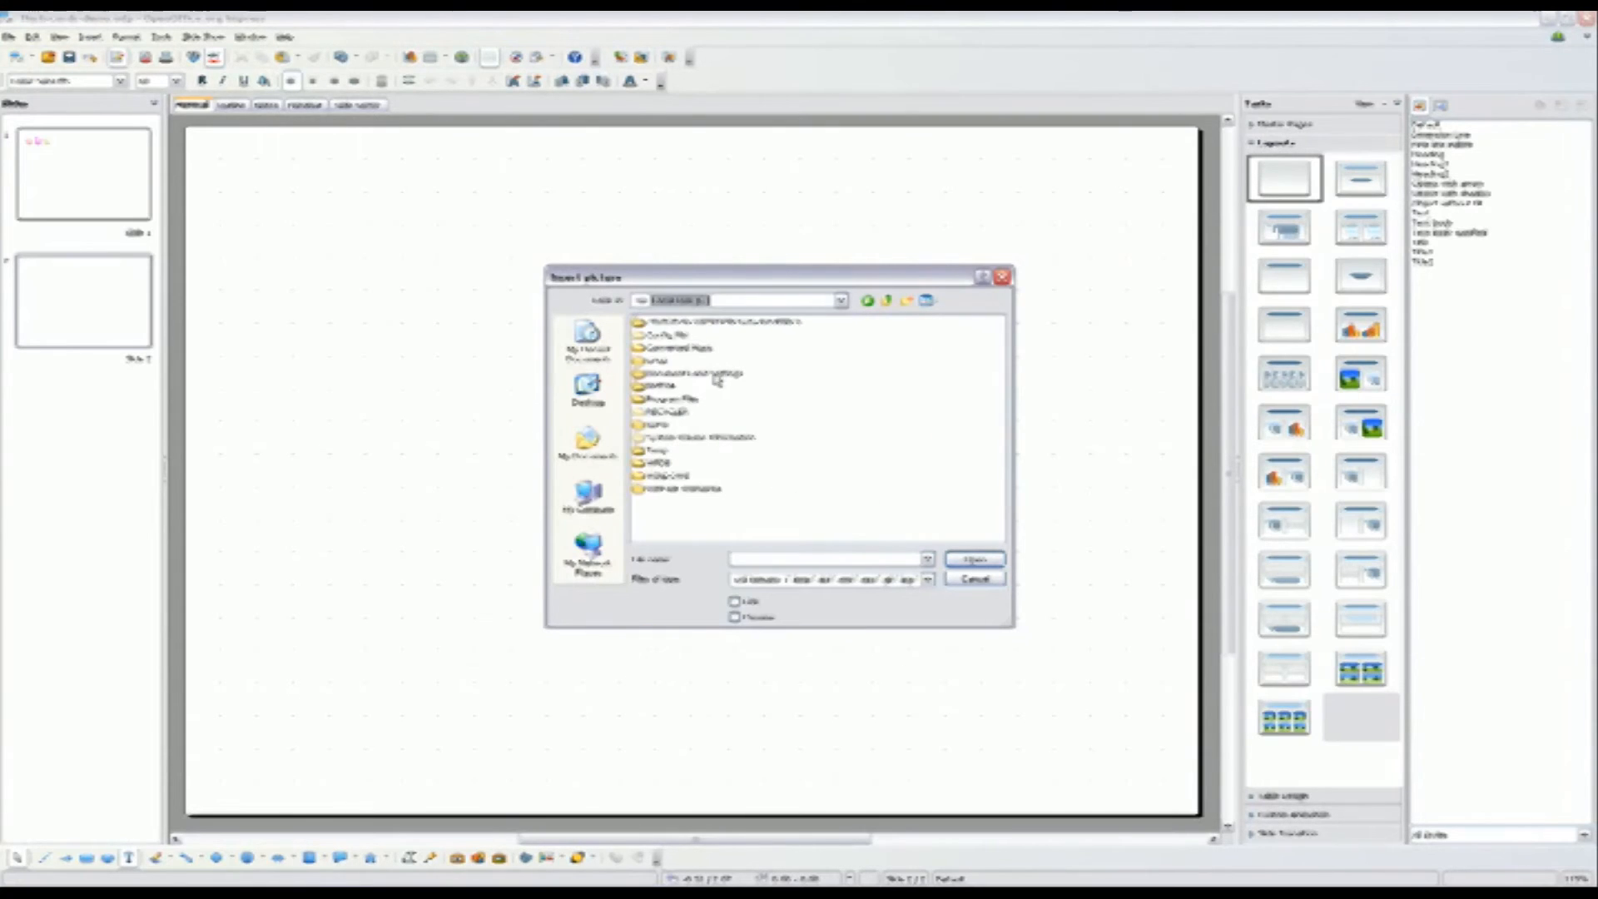
{"action": "double_click", "coordinate": [666, 373]}
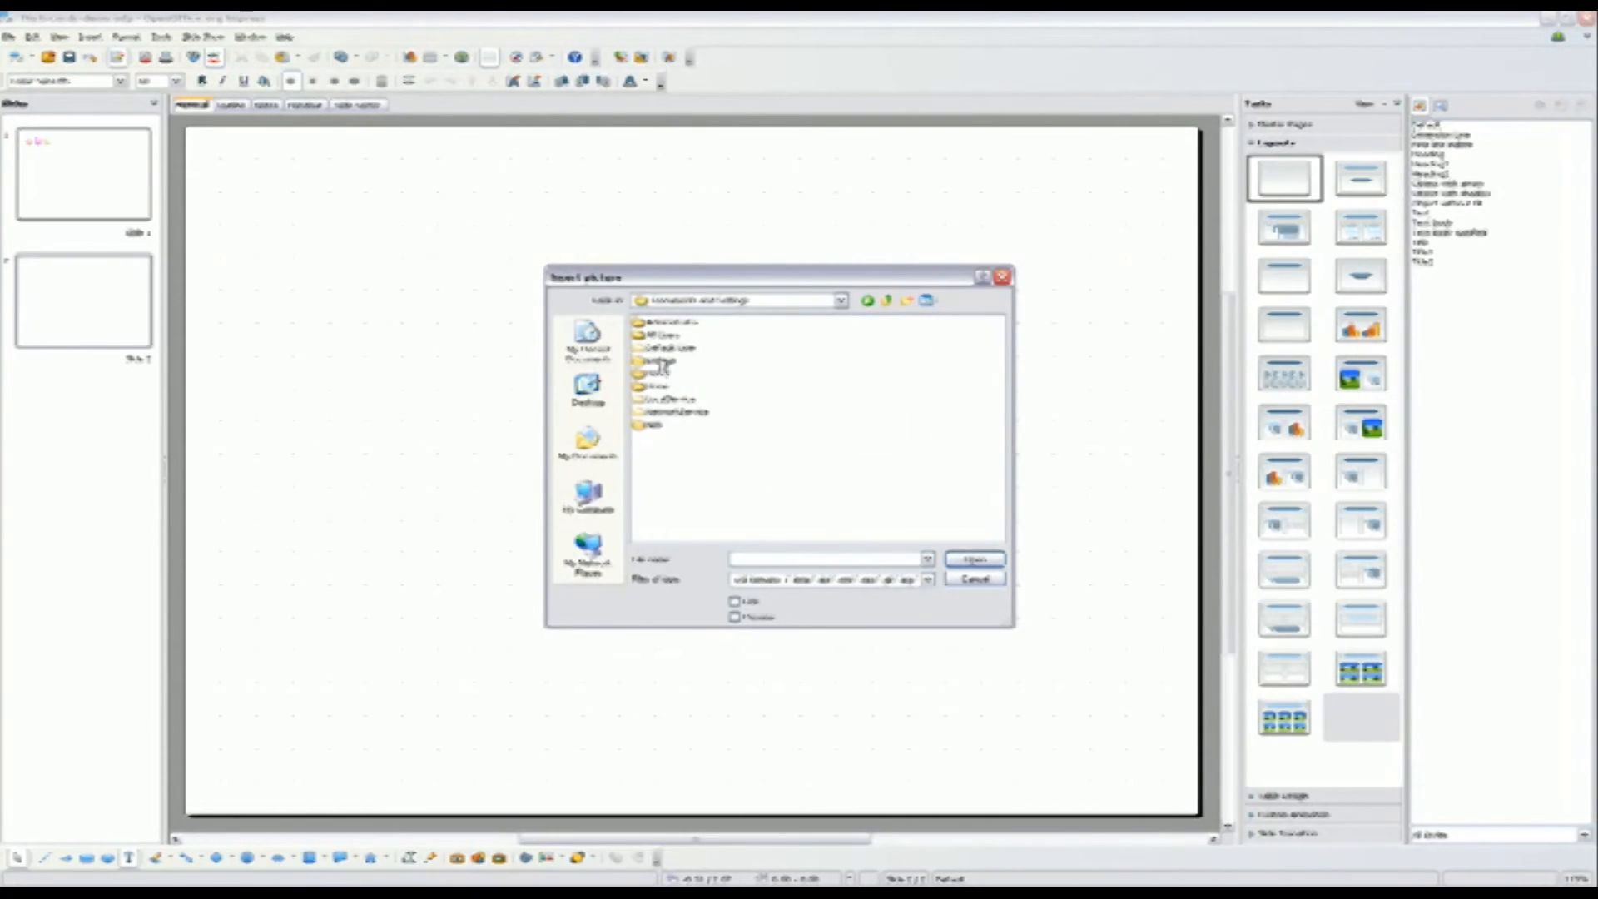
{"action": "double_click", "coordinate": [662, 363]}
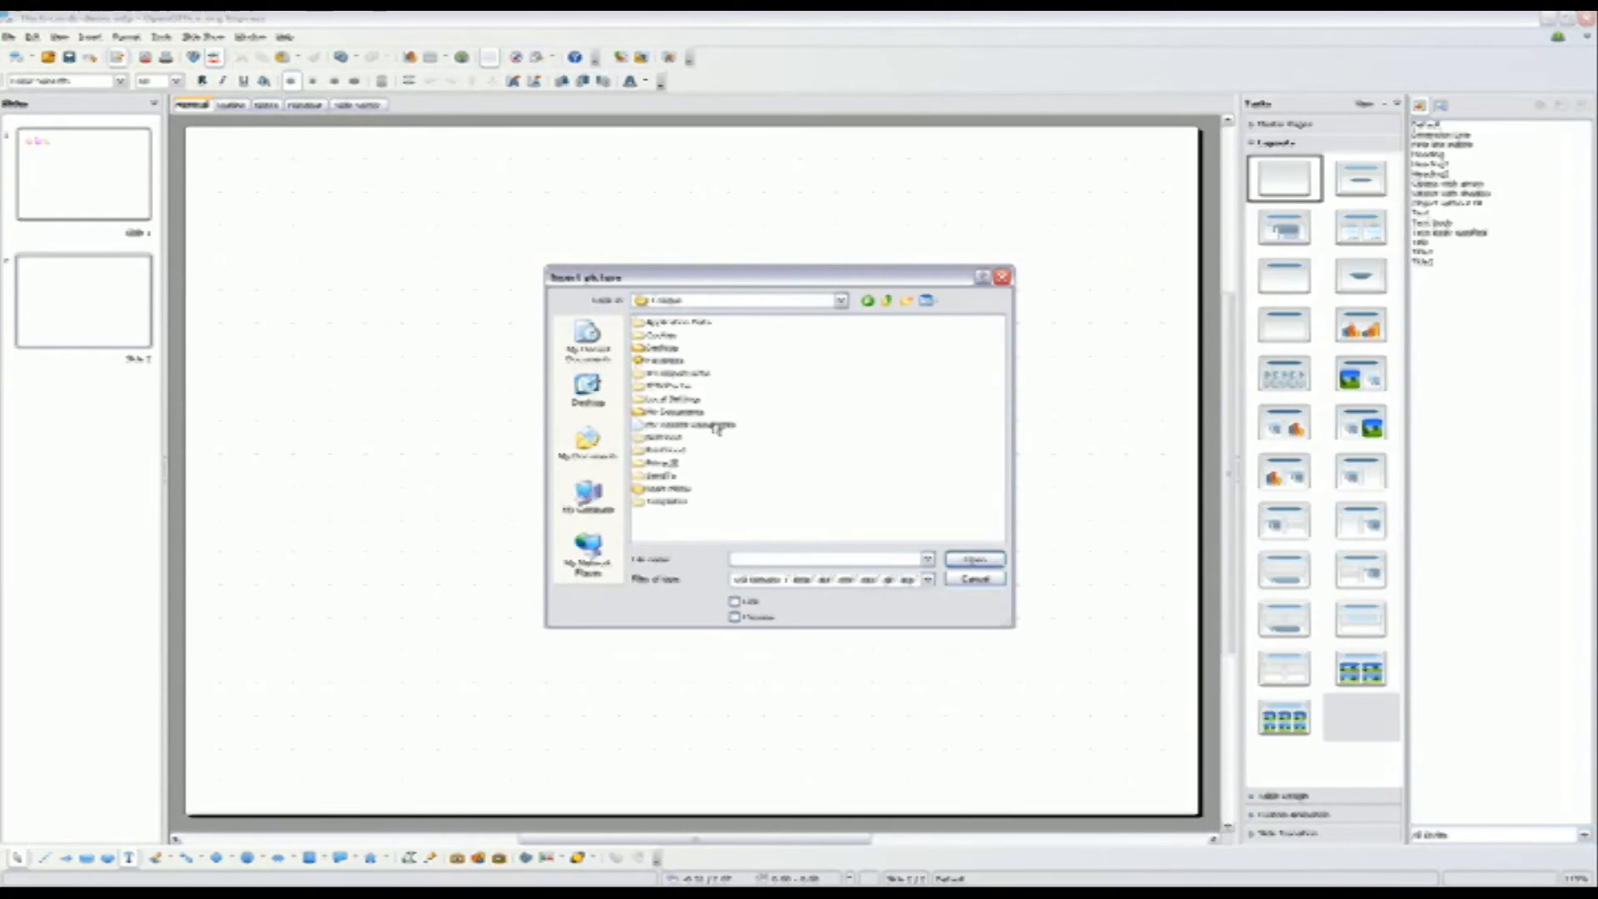
{"action": "double_click", "coordinate": [661, 408]}
{"action": "double_click", "coordinate": [678, 325]}
{"action": "left_click", "coordinate": [675, 323]}
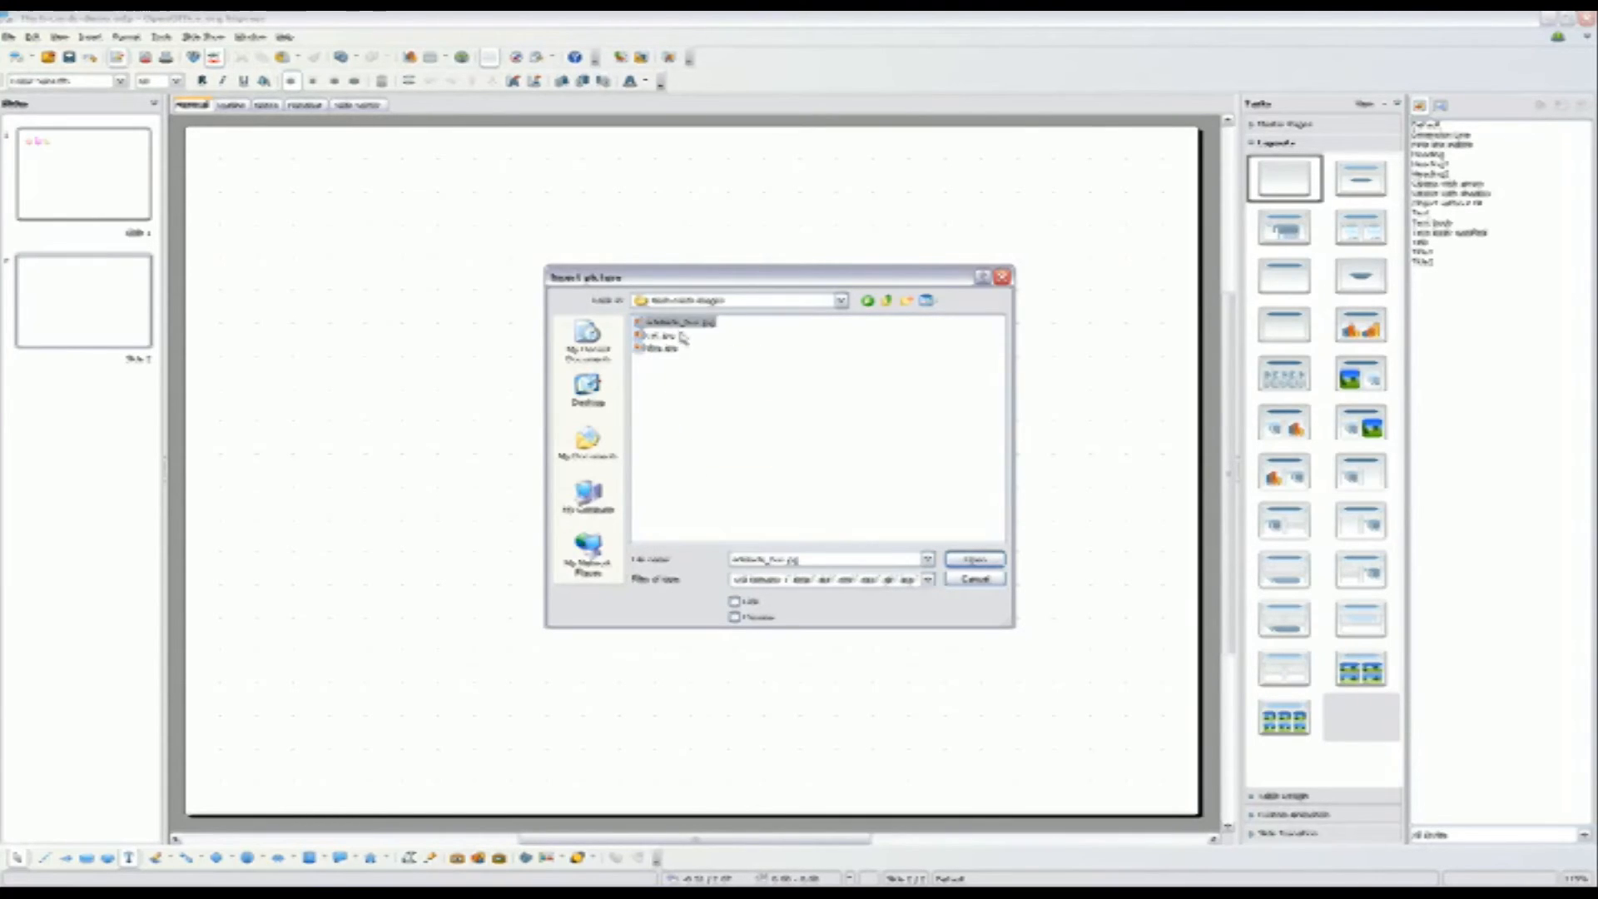
{"action": "left_click", "coordinate": [976, 559]}
{"action": "left_click_drag", "start_coordinate": [729, 481], "coordinate": [732, 286]}
Add a text frame with the letter b below the bus picture and select the frame.
{"action": "left_click", "coordinate": [733, 286]}
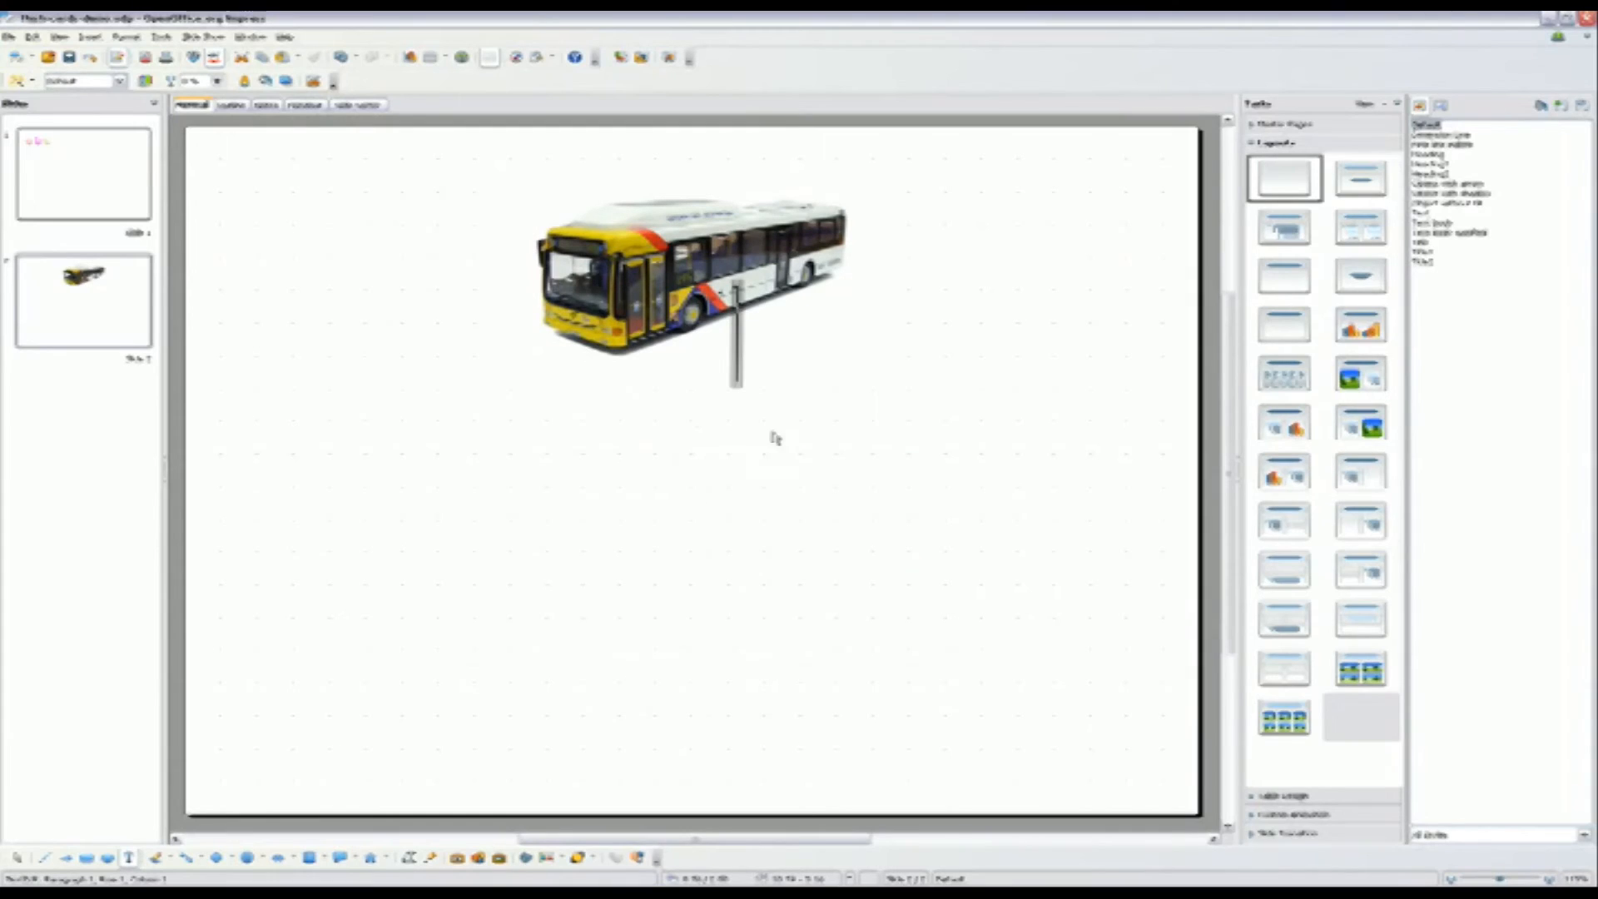
{"action": "left_click", "coordinate": [552, 570]}
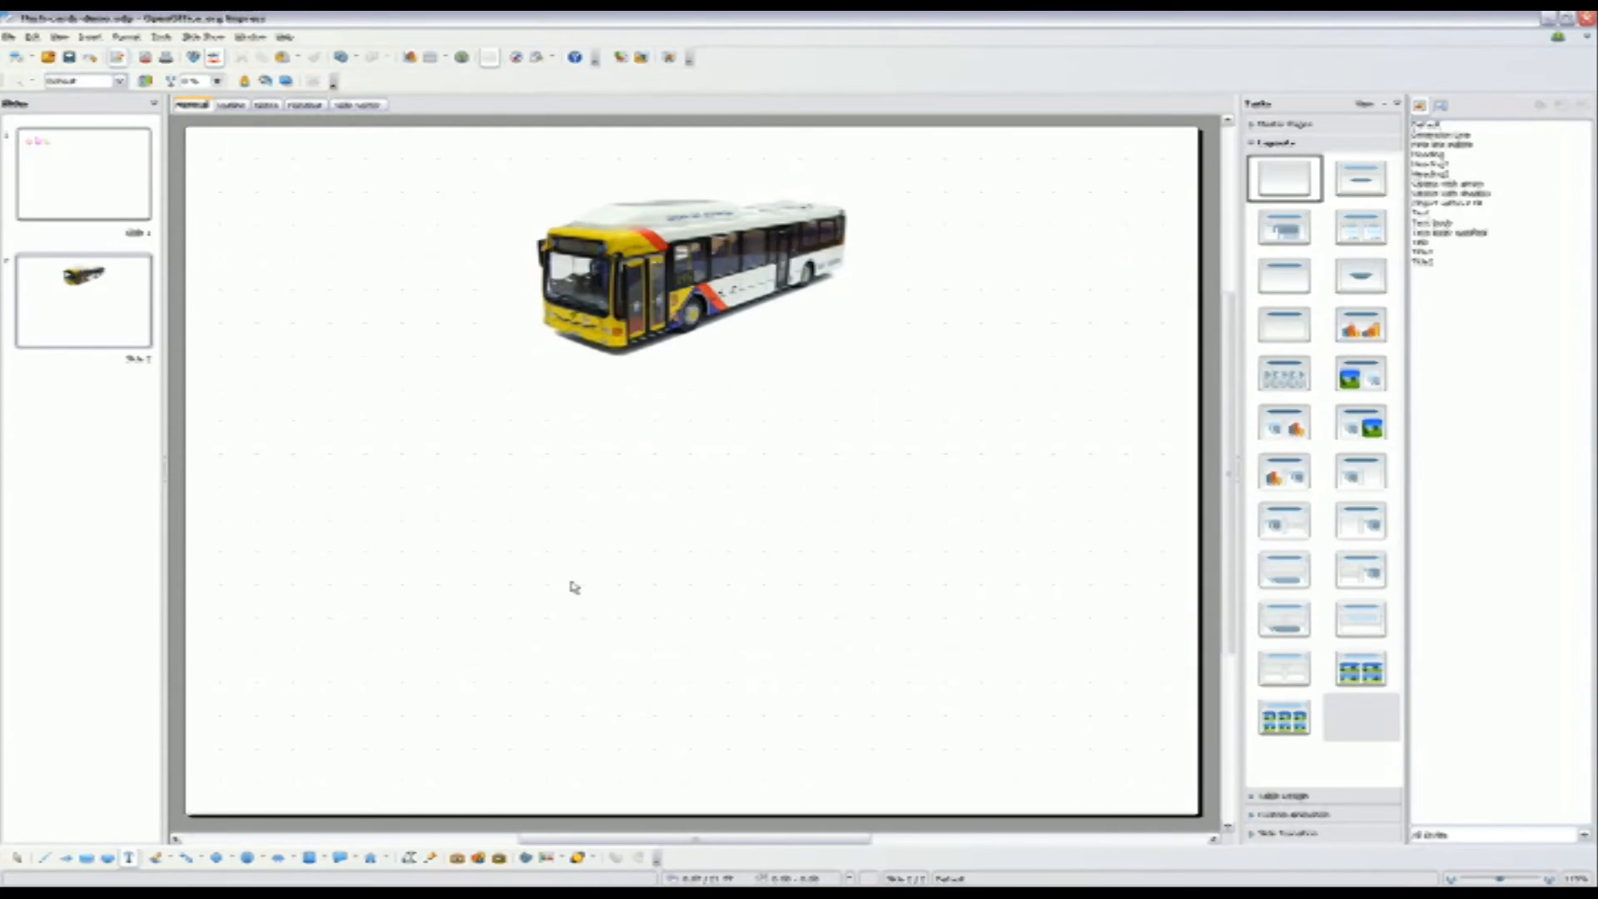
{"action": "left_click", "coordinate": [552, 617]}
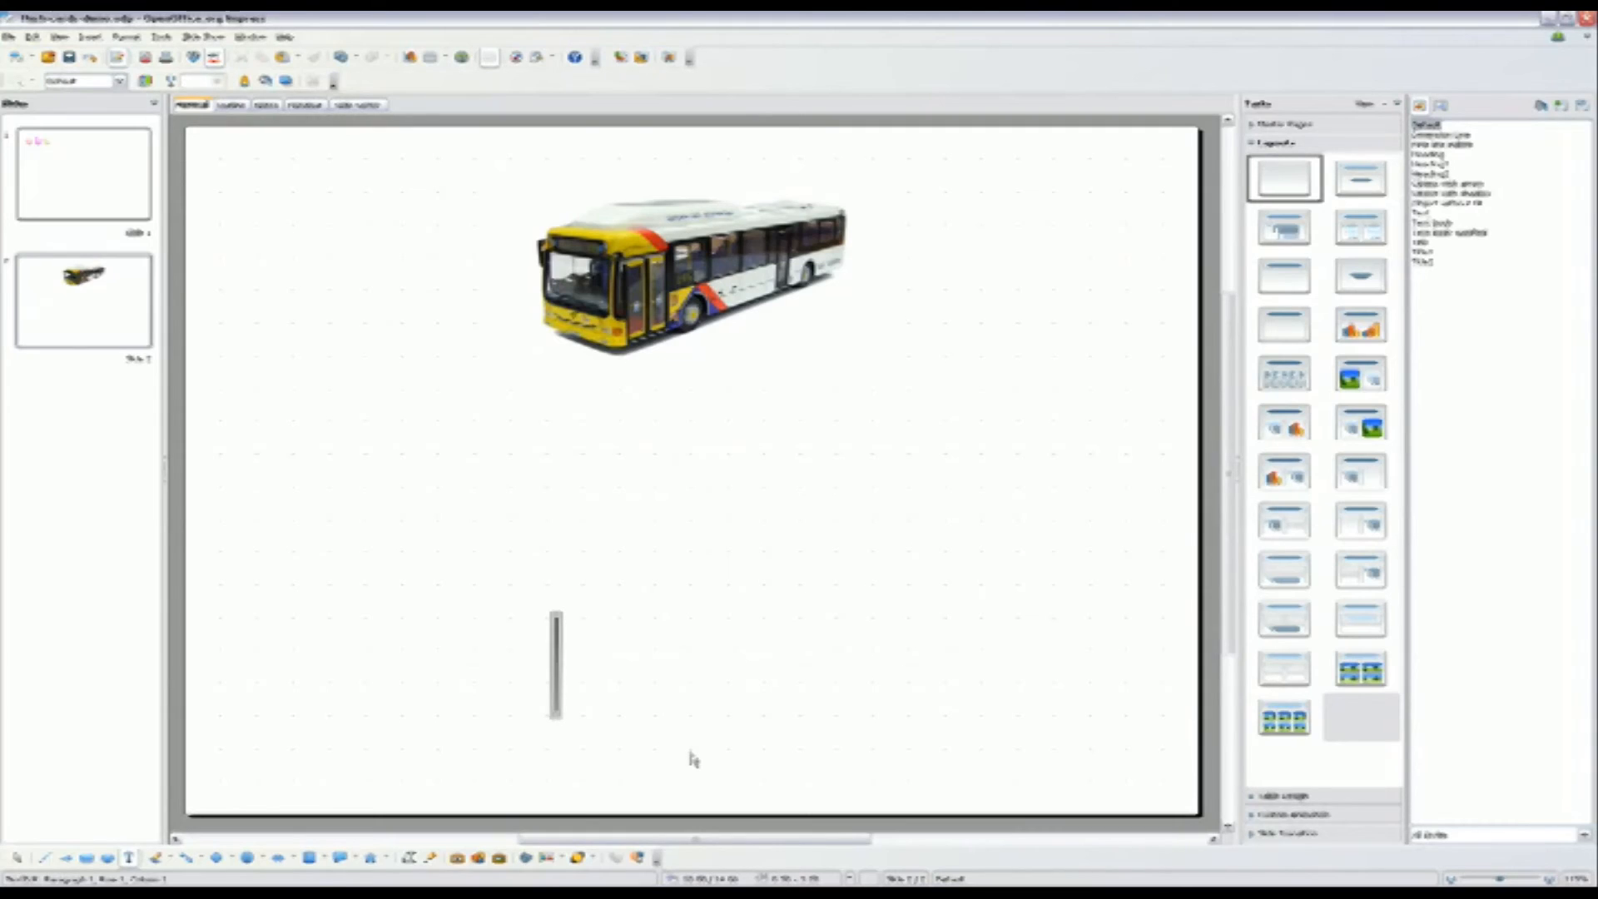
{"action": "type", "text": "b"}
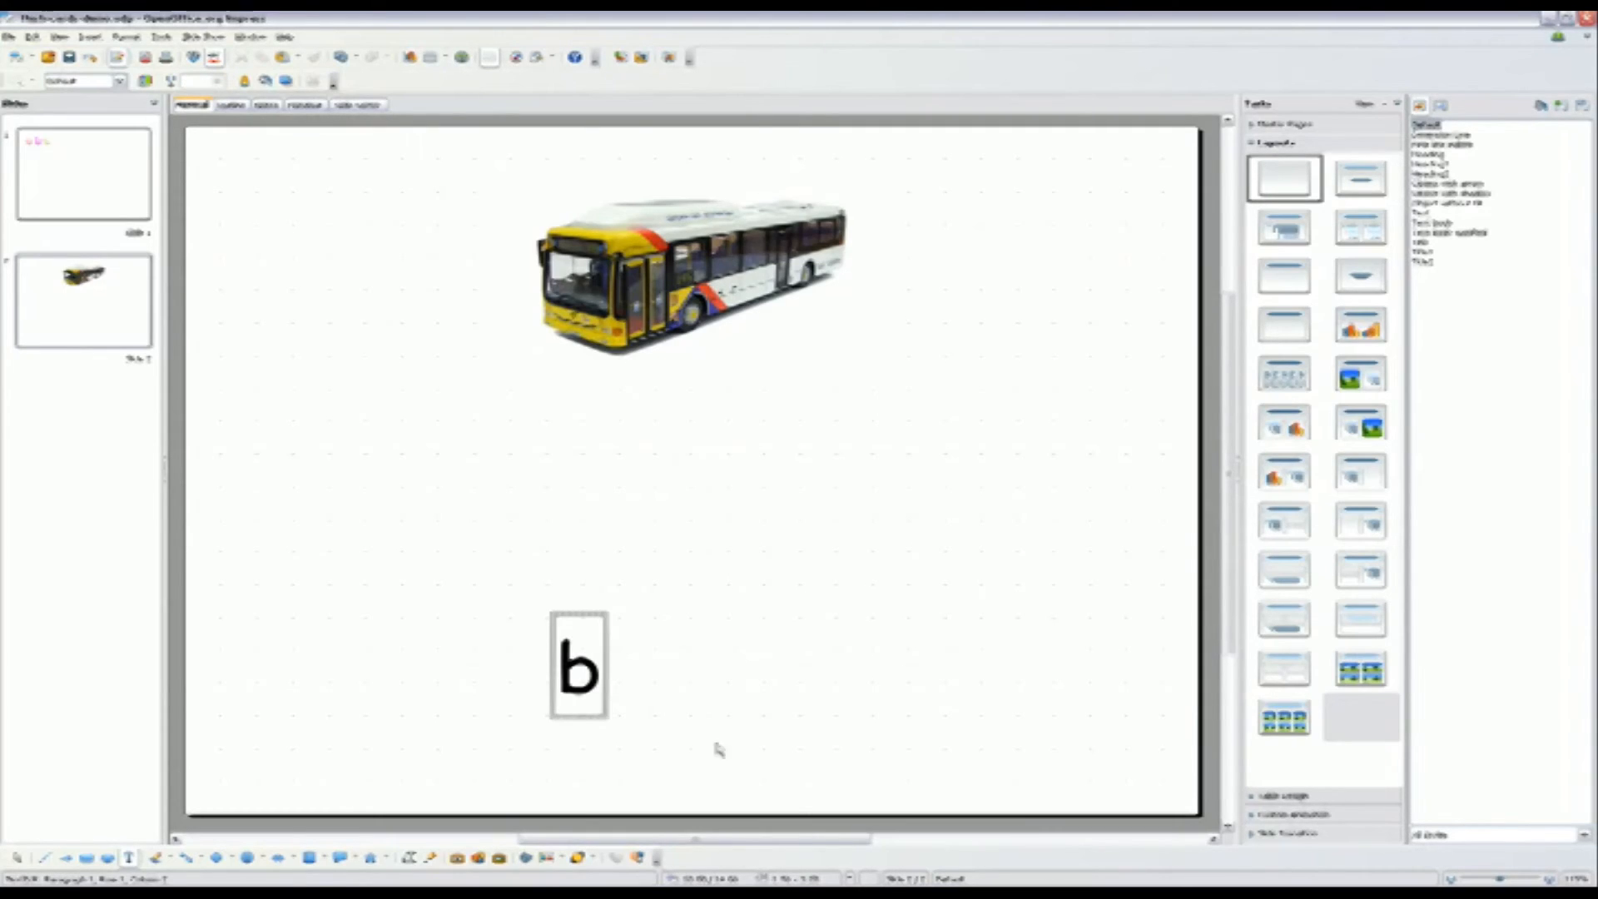
{"action": "left_click", "coordinate": [610, 705]}
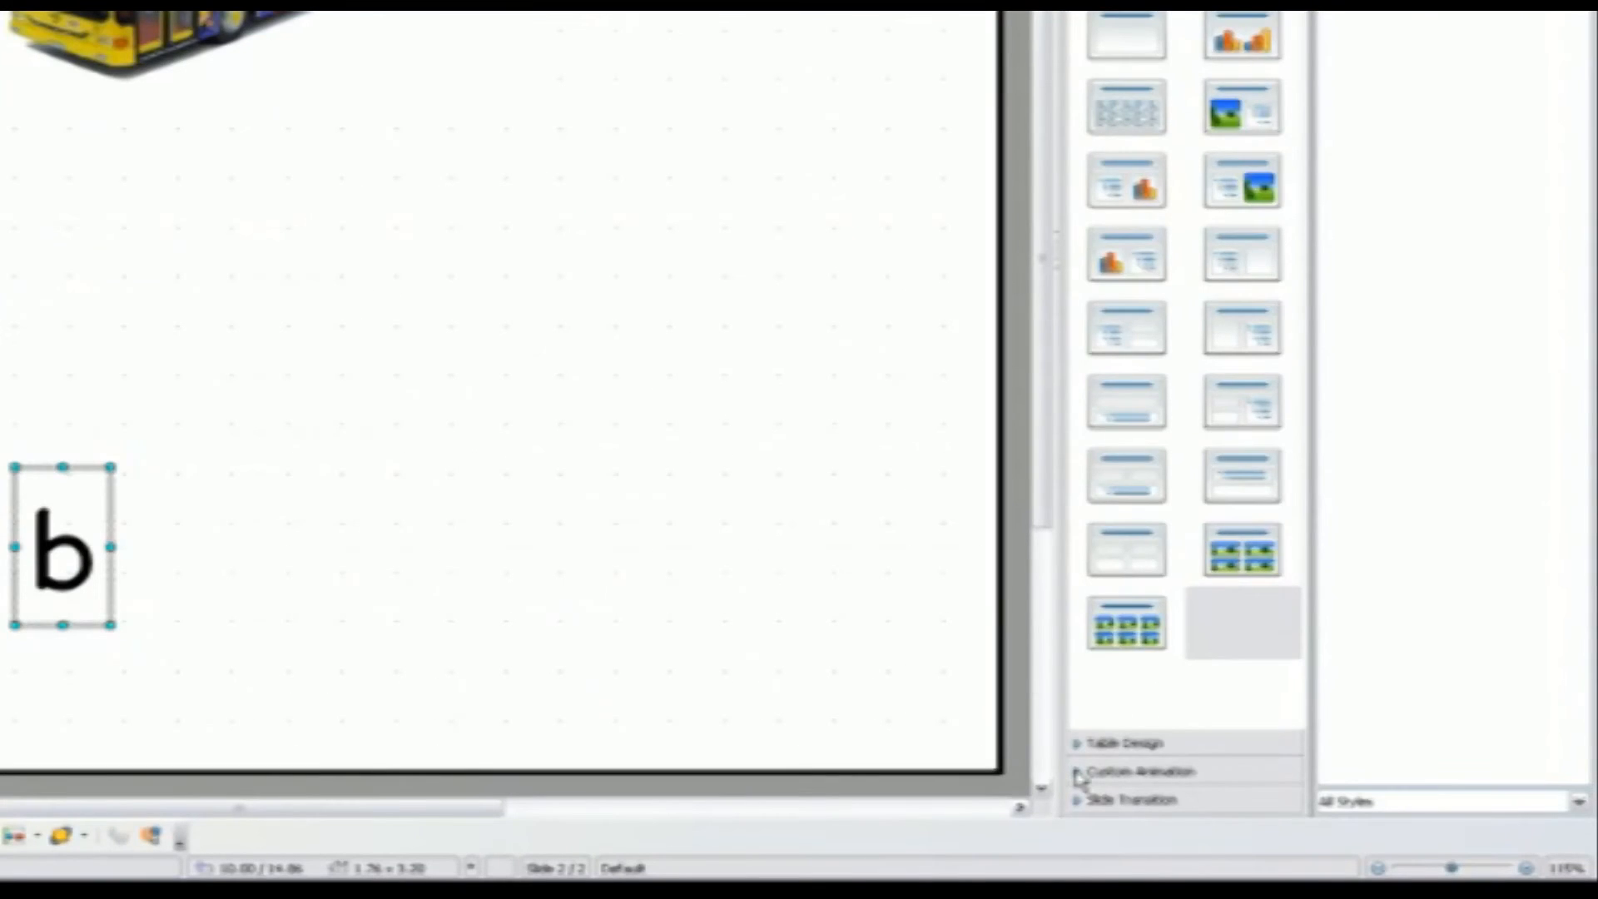
Add a Fly In entrance effect at Fast speed to the letter b on slide 2.
{"action": "left_click", "coordinate": [1253, 818]}
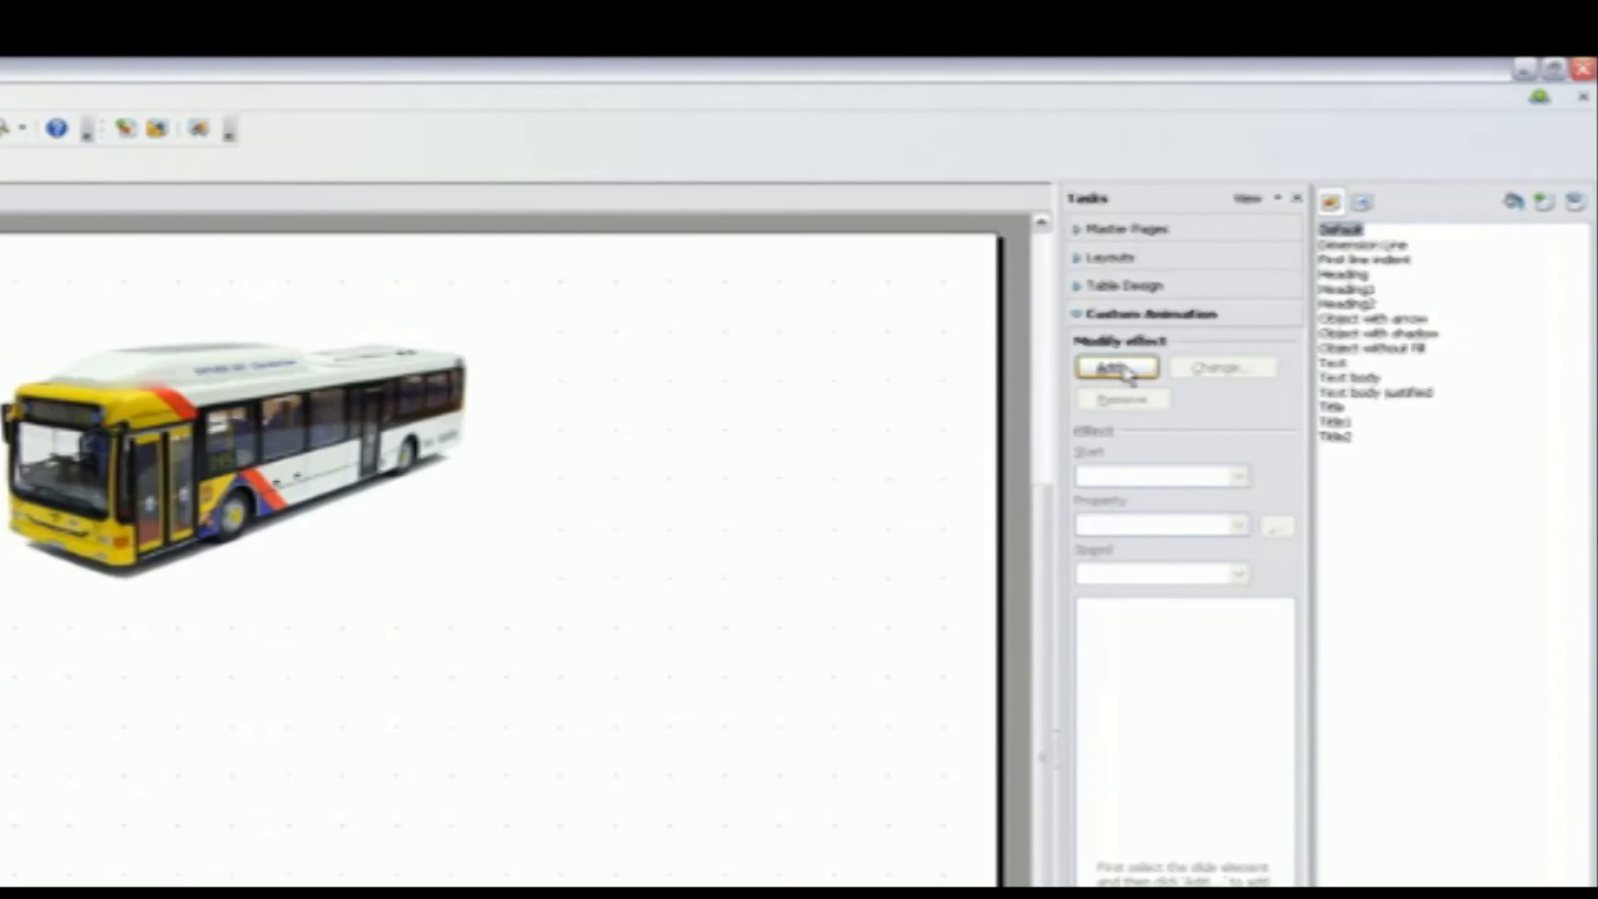
{"action": "left_click", "coordinate": [1116, 367]}
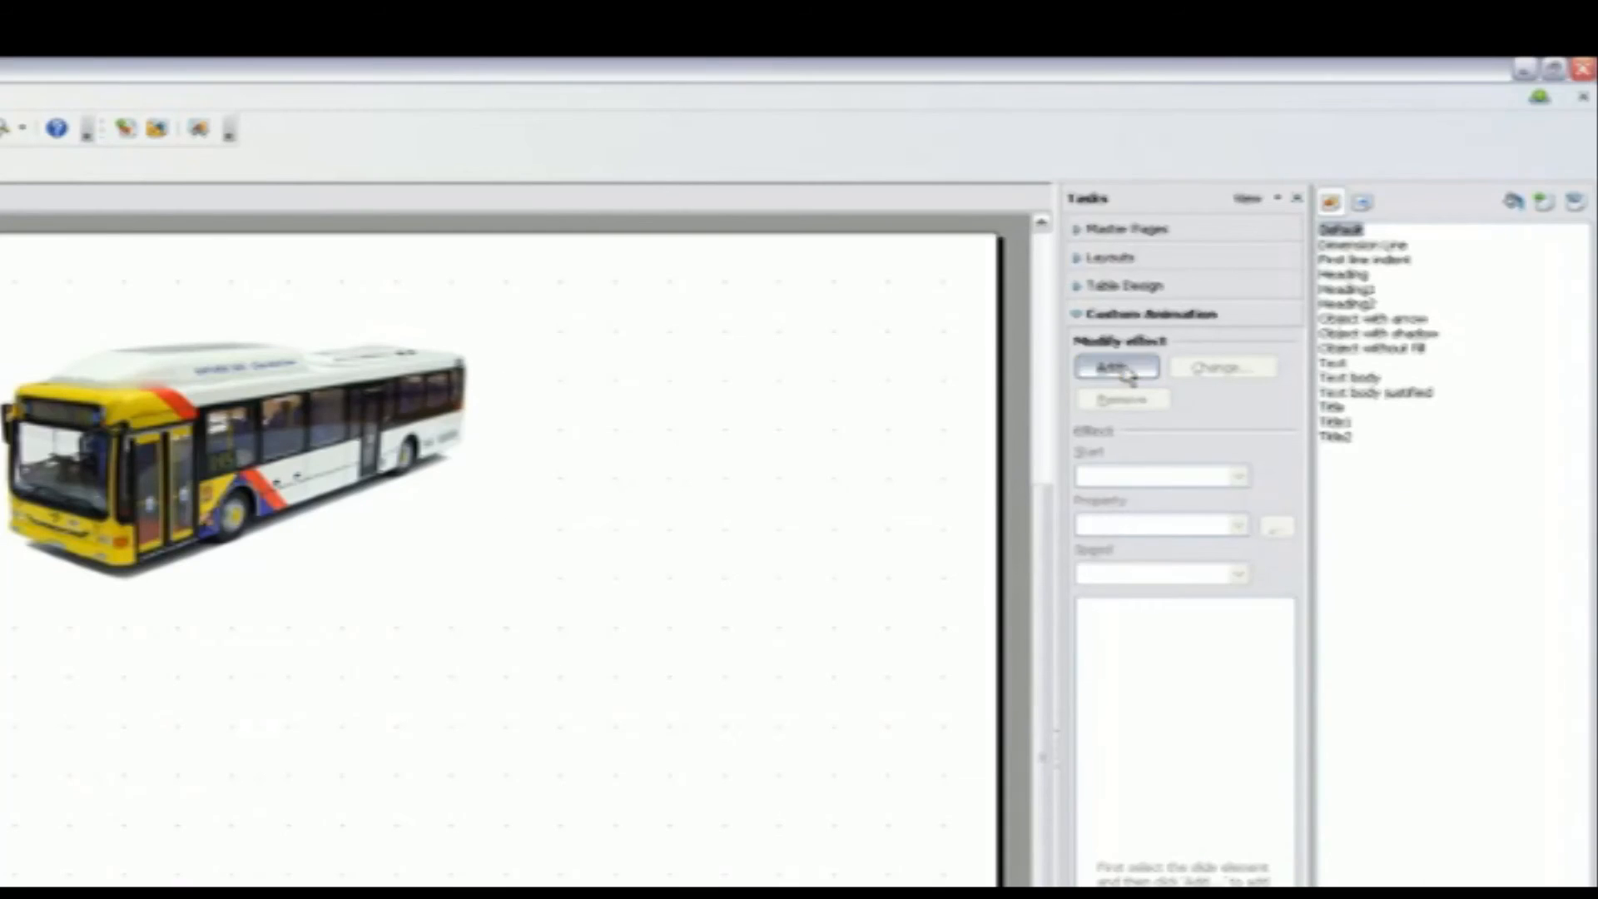
{"action": "left_click", "coordinate": [1080, 690]}
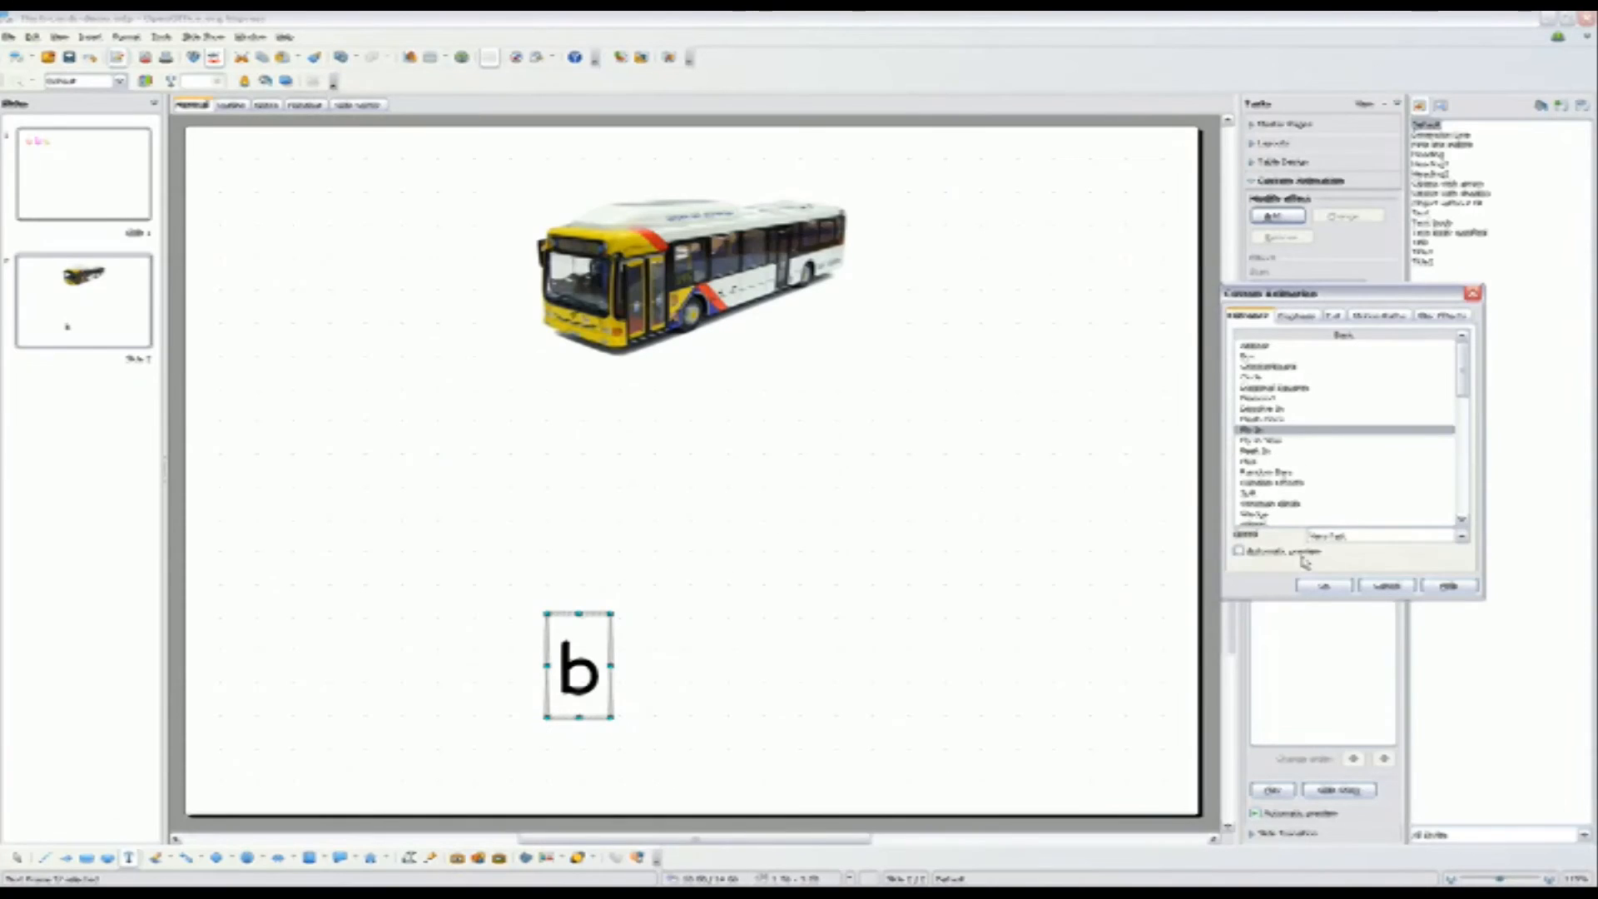
{"action": "left_click", "coordinate": [1462, 536]}
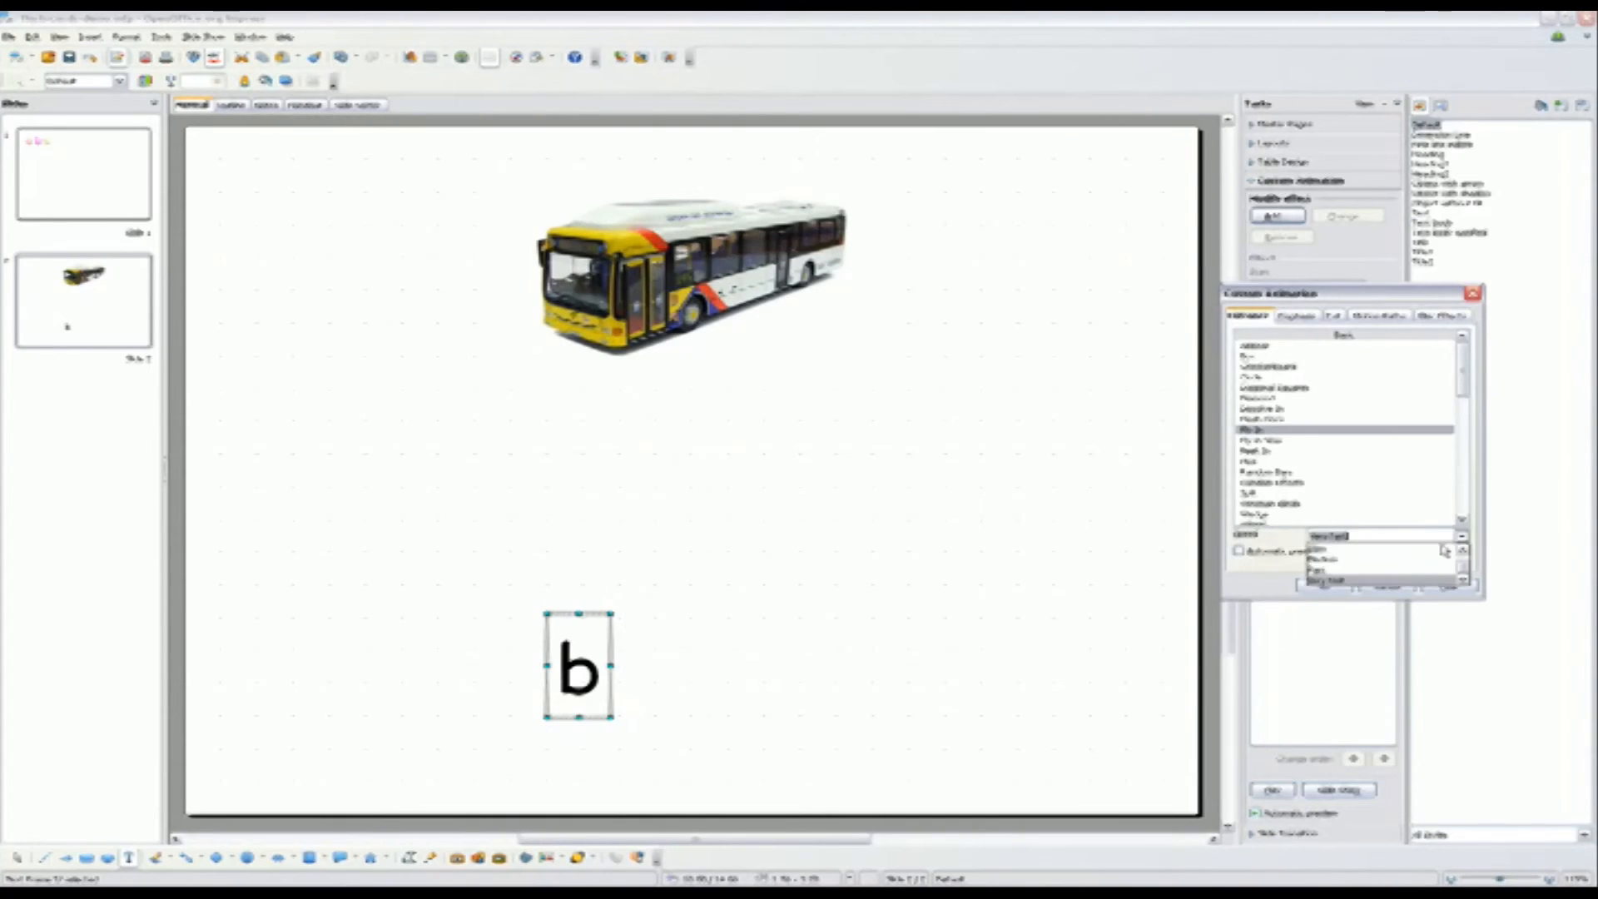
{"action": "left_click", "coordinate": [1342, 576]}
{"action": "left_click", "coordinate": [1323, 587]}
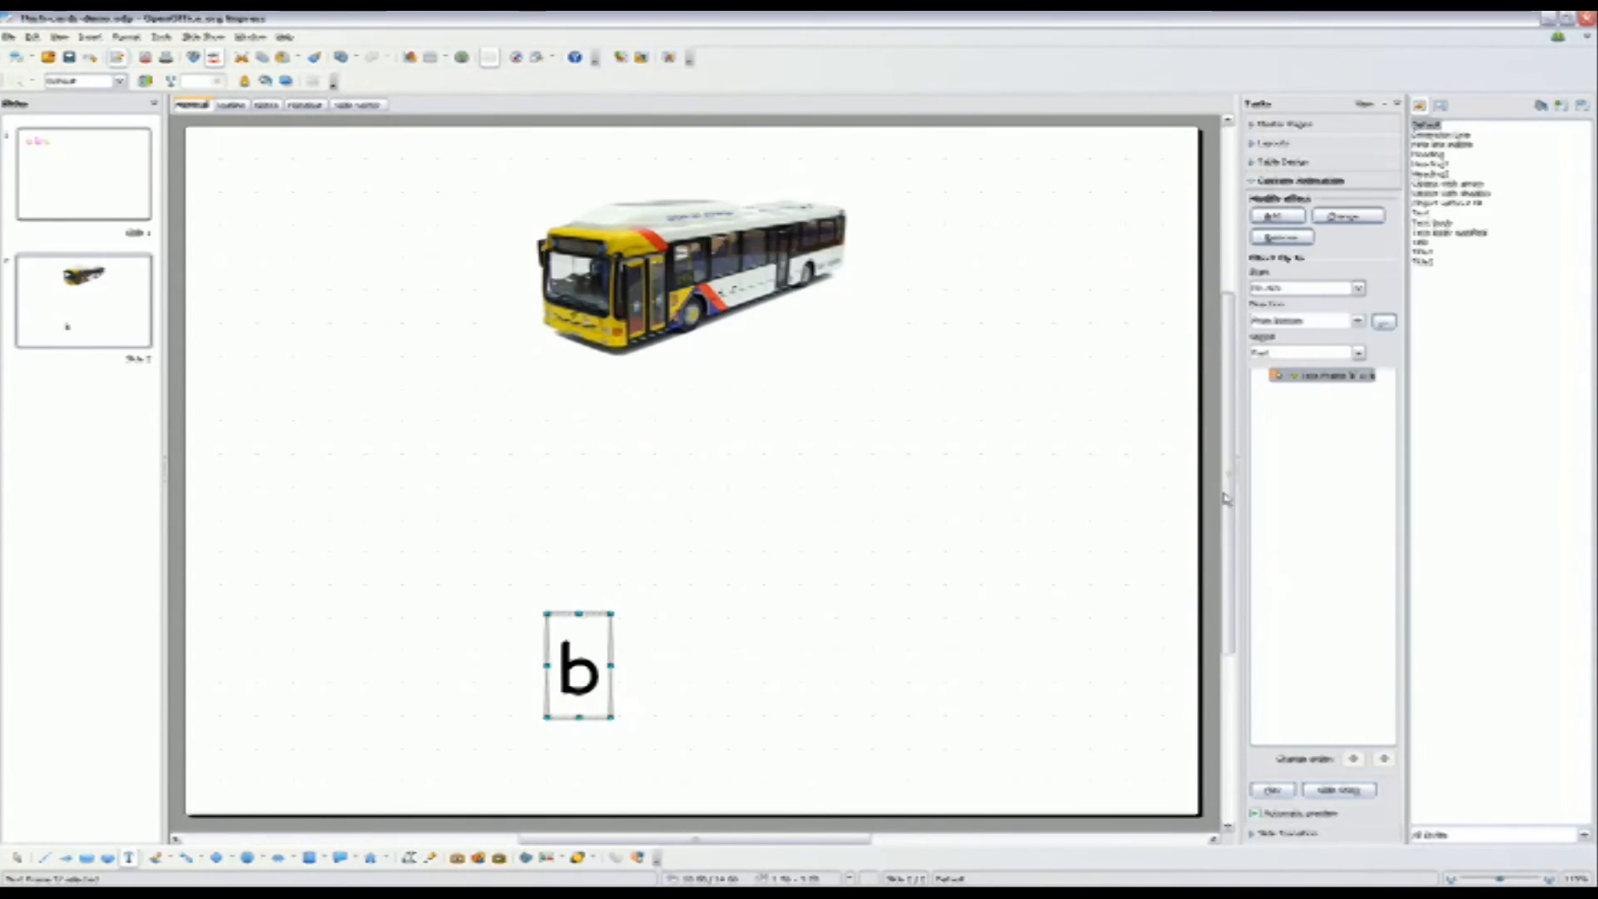
Assign the b sound to the letter b's Fly In effect.
{"action": "double_click", "coordinate": [1302, 377]}
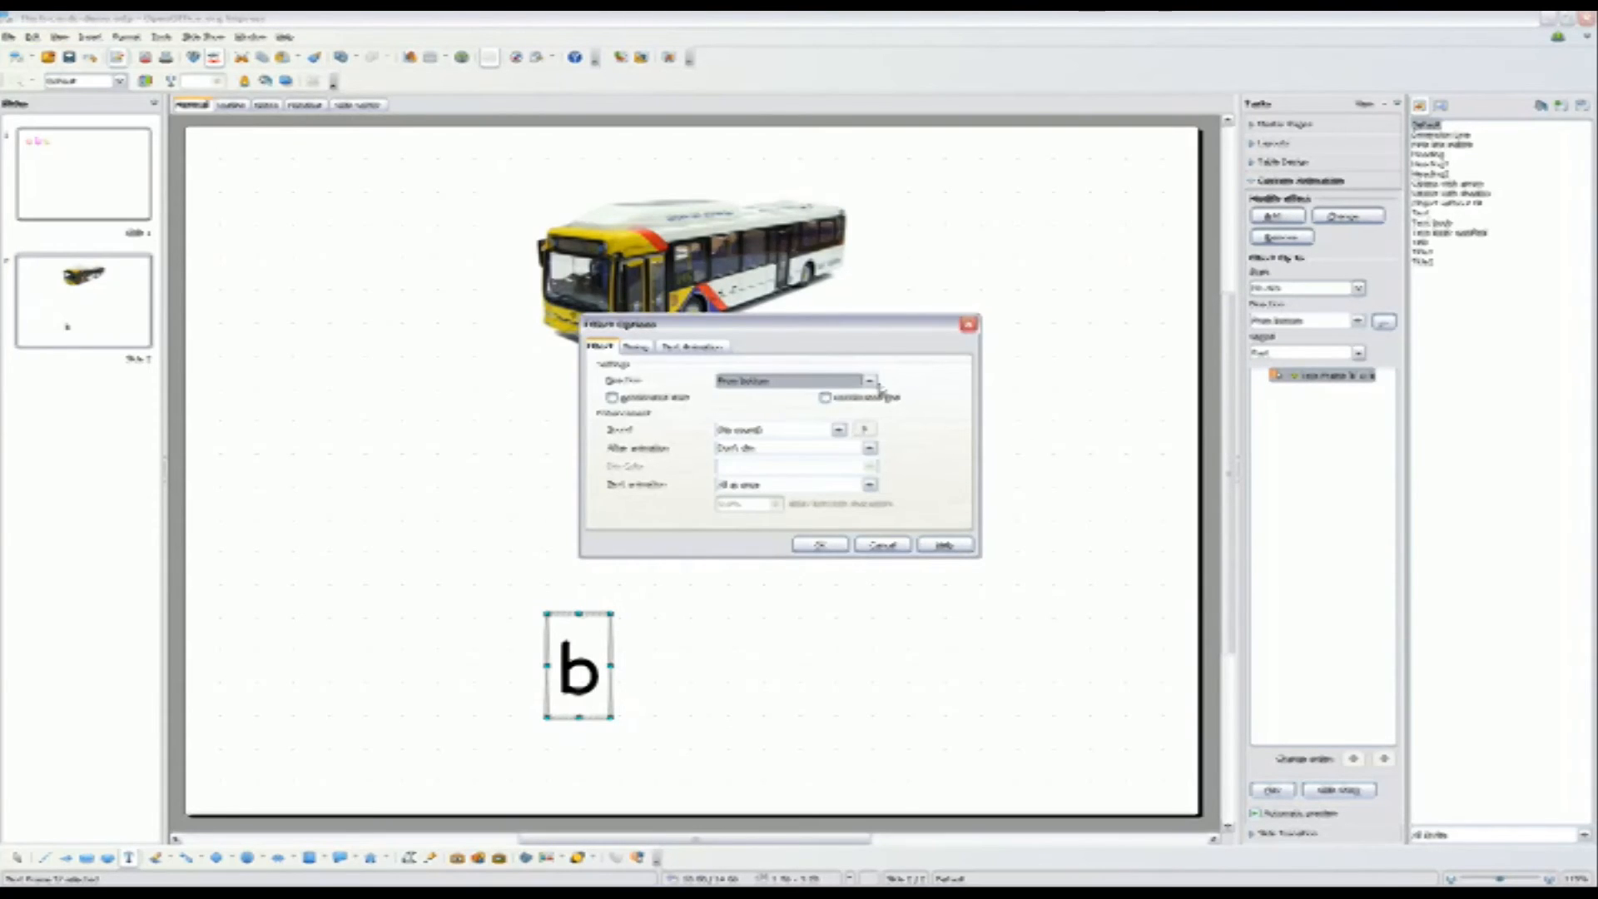
{"action": "left_click", "coordinate": [838, 429]}
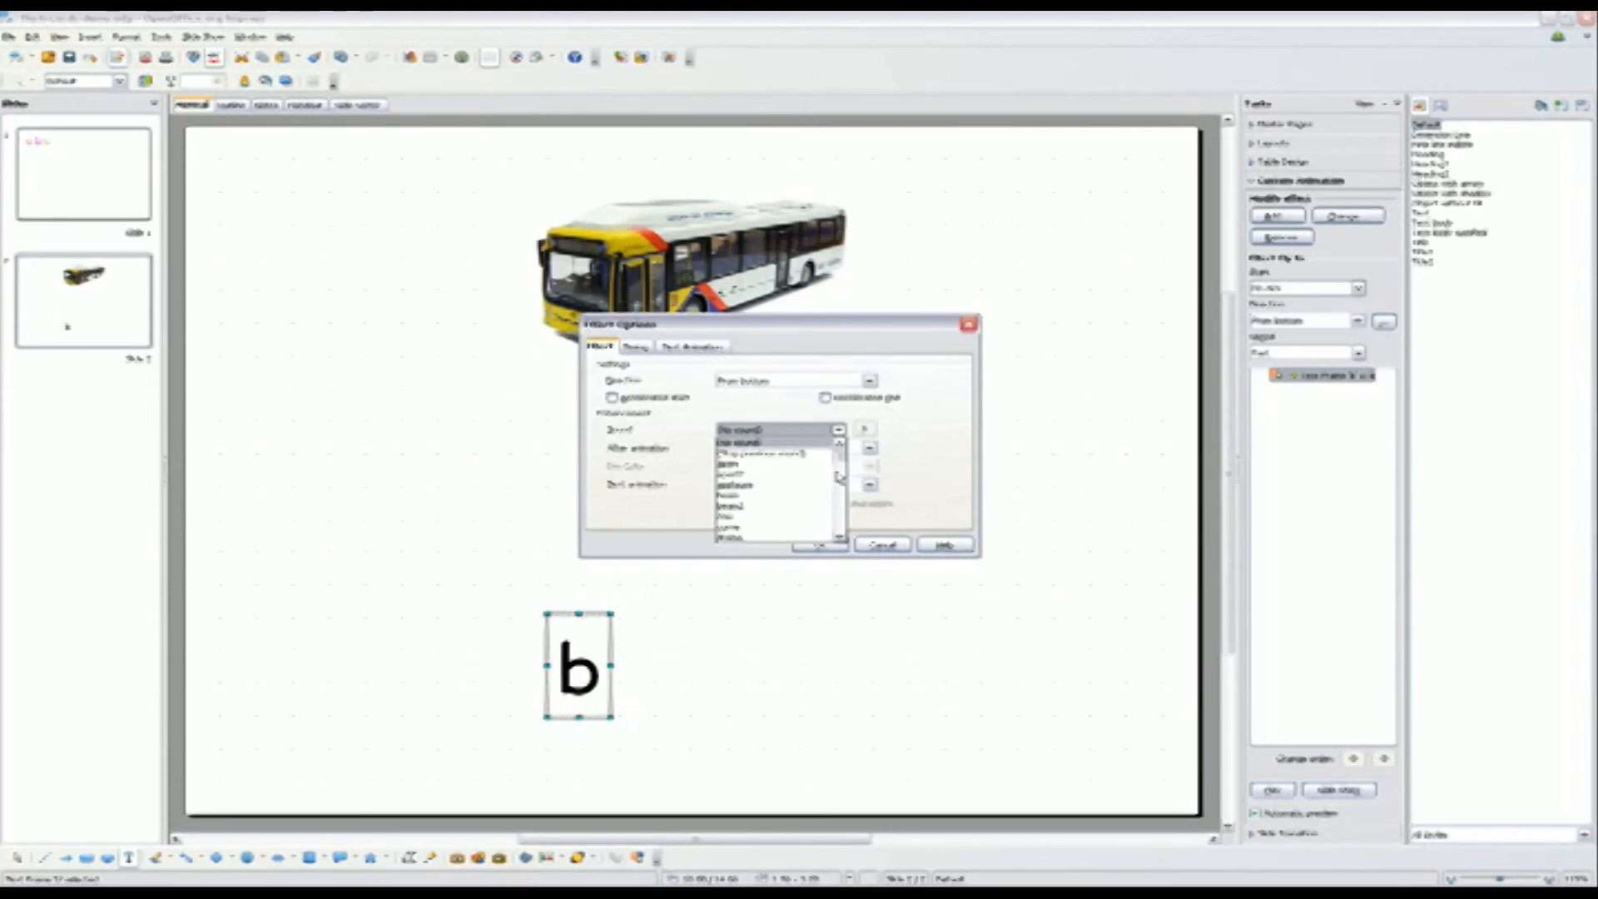
{"action": "left_click_drag", "start_coordinate": [840, 459], "coordinate": [842, 505]}
{"action": "left_click", "coordinate": [767, 476]}
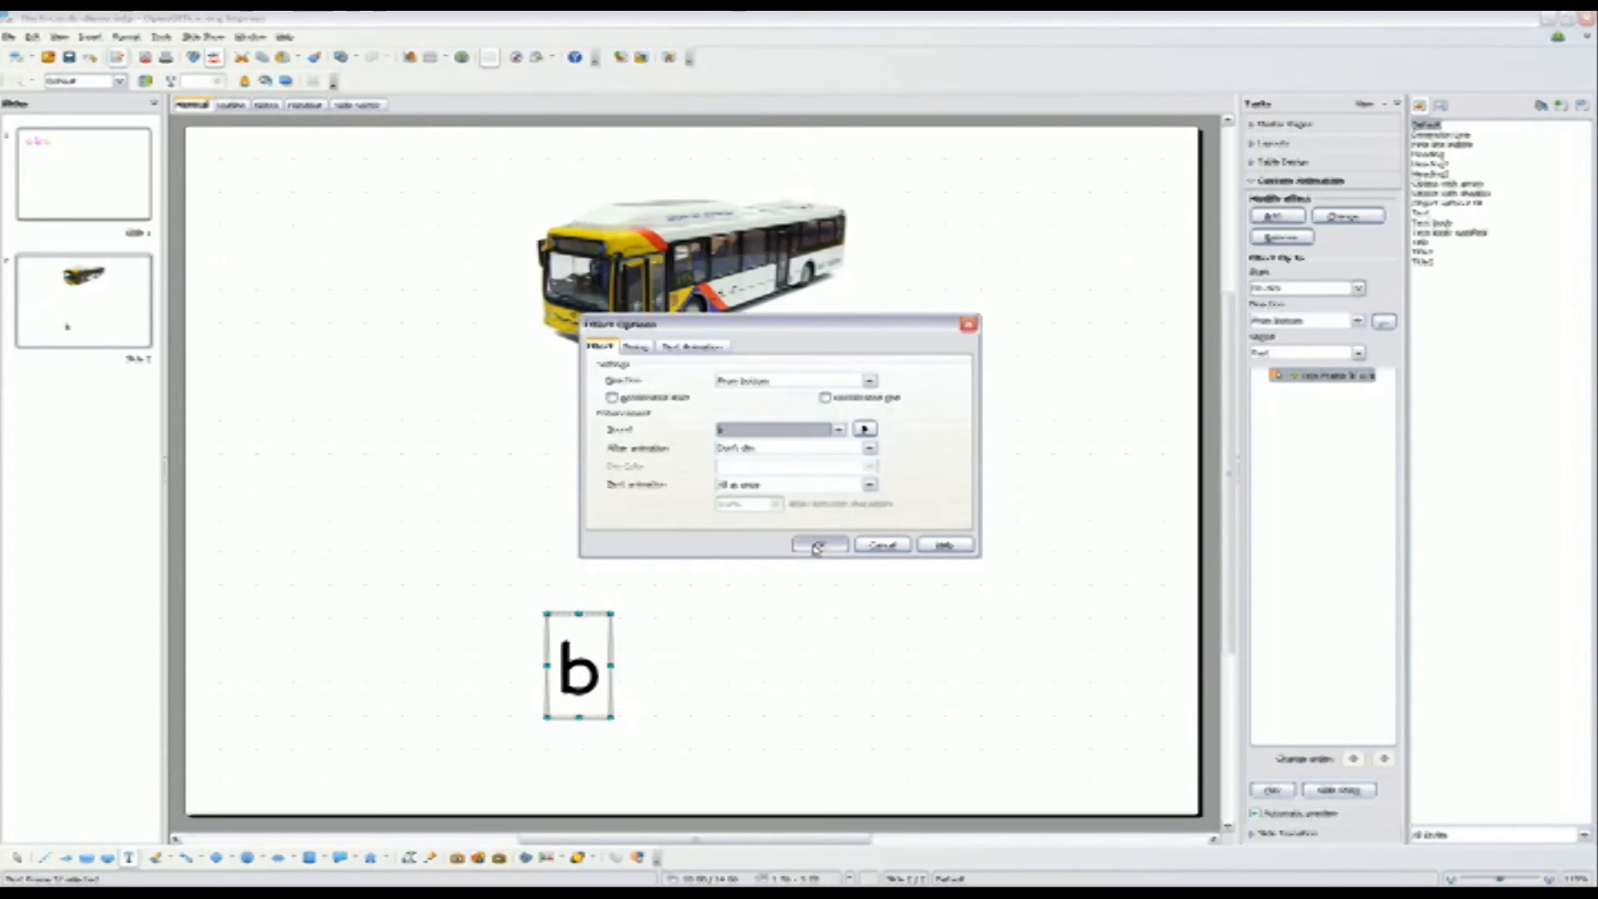
{"action": "left_click", "coordinate": [819, 545]}
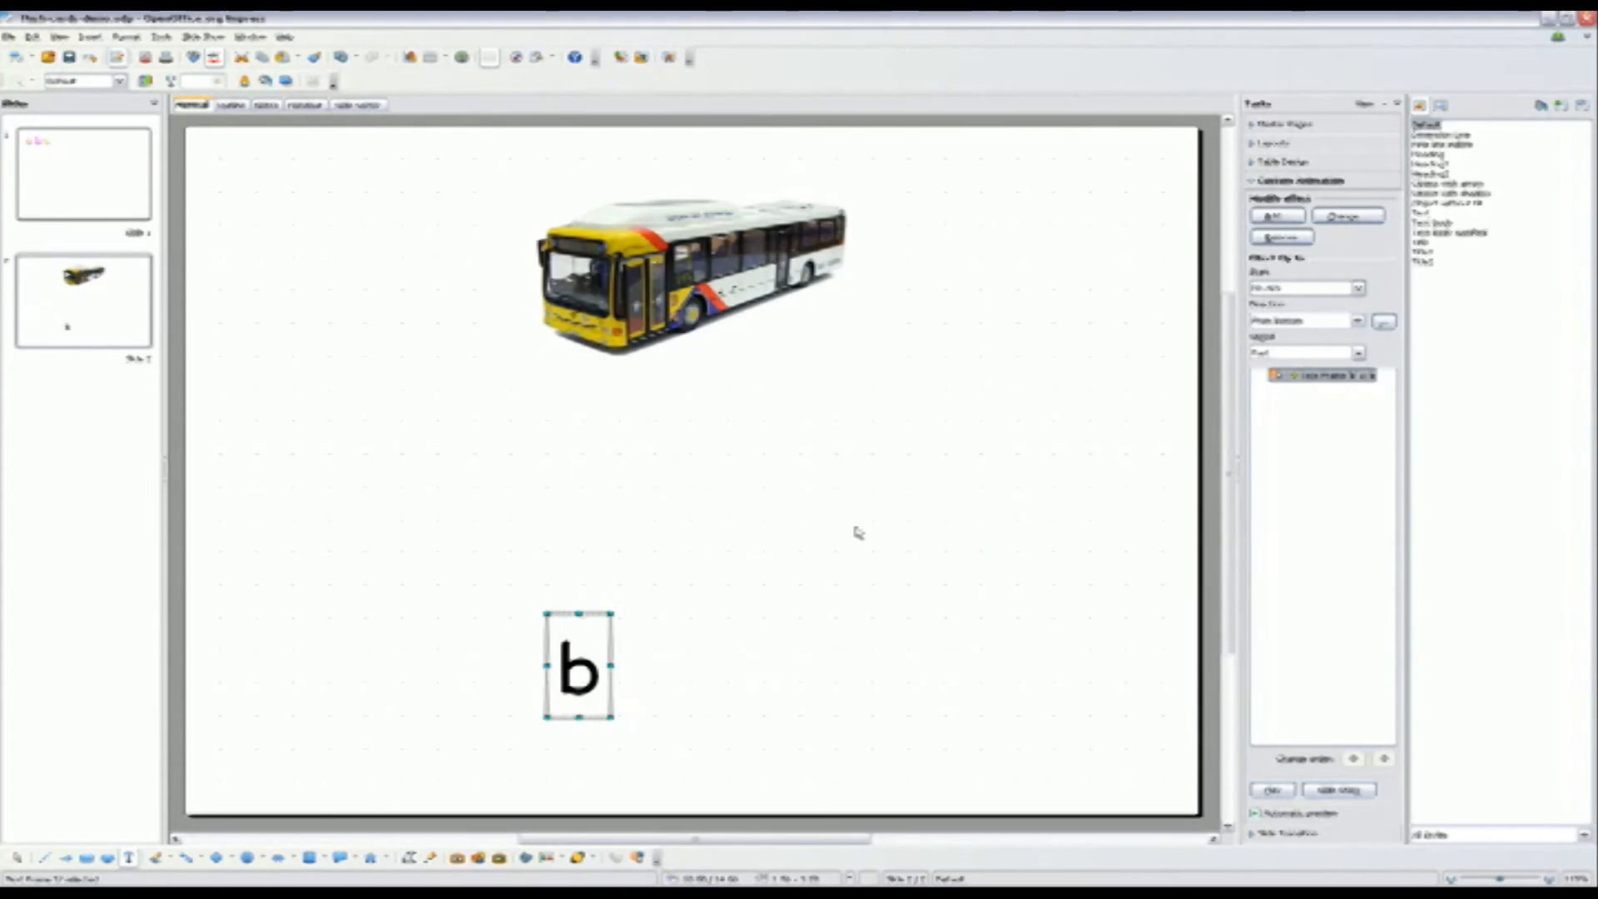
Duplicate the letter b frame, change the copy's text to u, and place it close beside the b.
{"action": "left_click", "coordinate": [612, 649]}
{"action": "left_click_drag", "start_coordinate": [612, 645], "coordinate": [645, 670]}
{"action": "left_click", "coordinate": [641, 670]}
{"action": "double_click", "coordinate": [641, 670]}
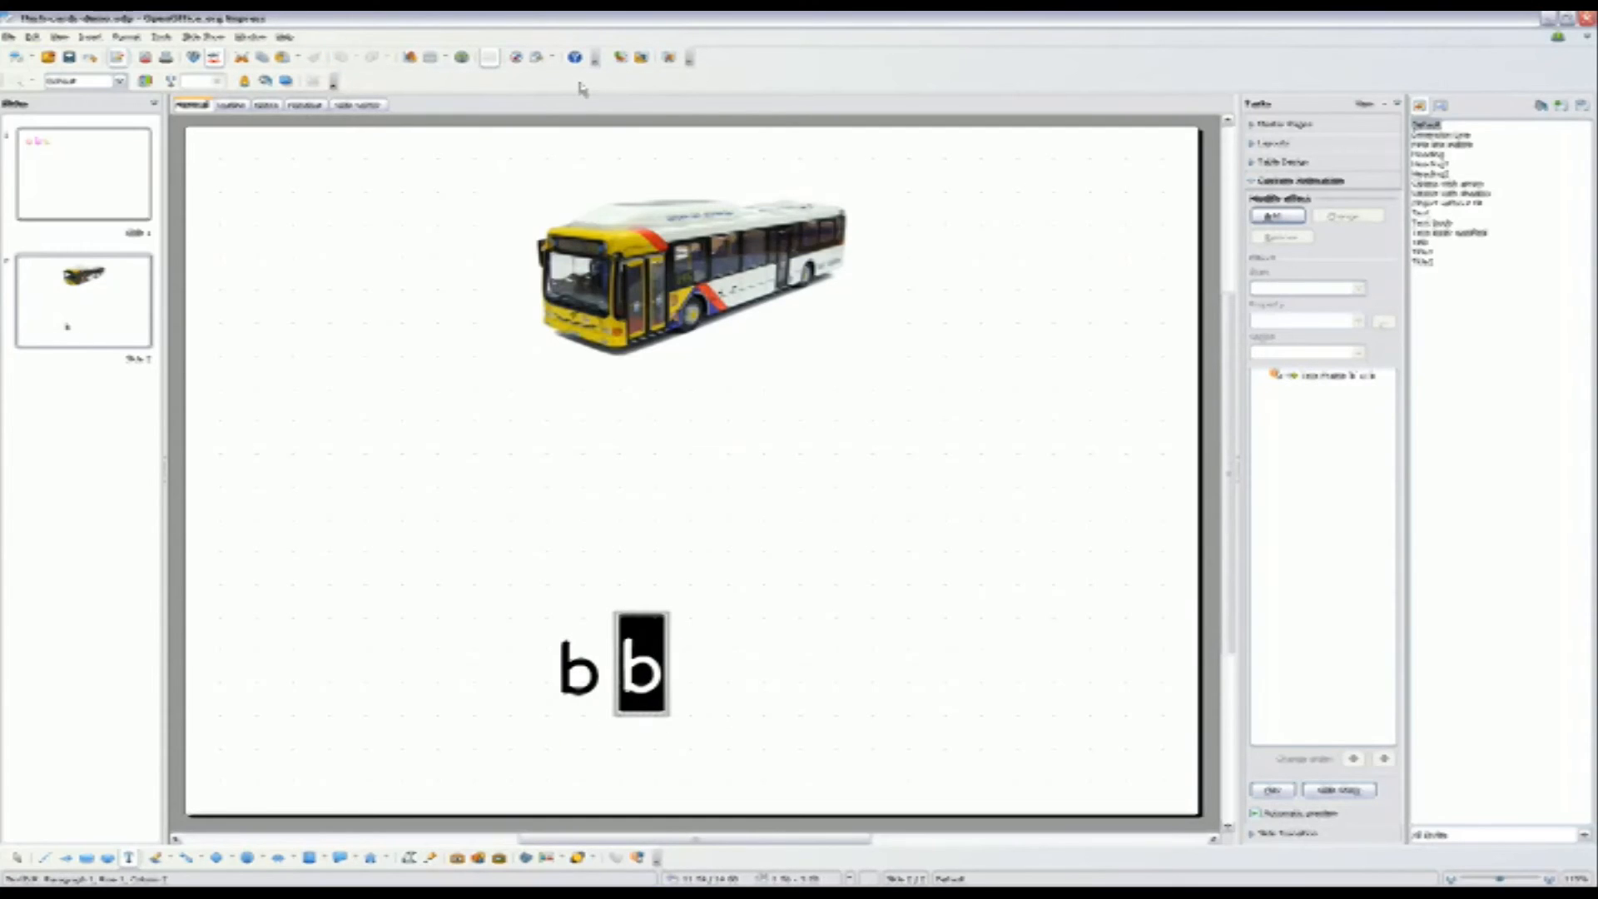
{"action": "type", "text": "u"}
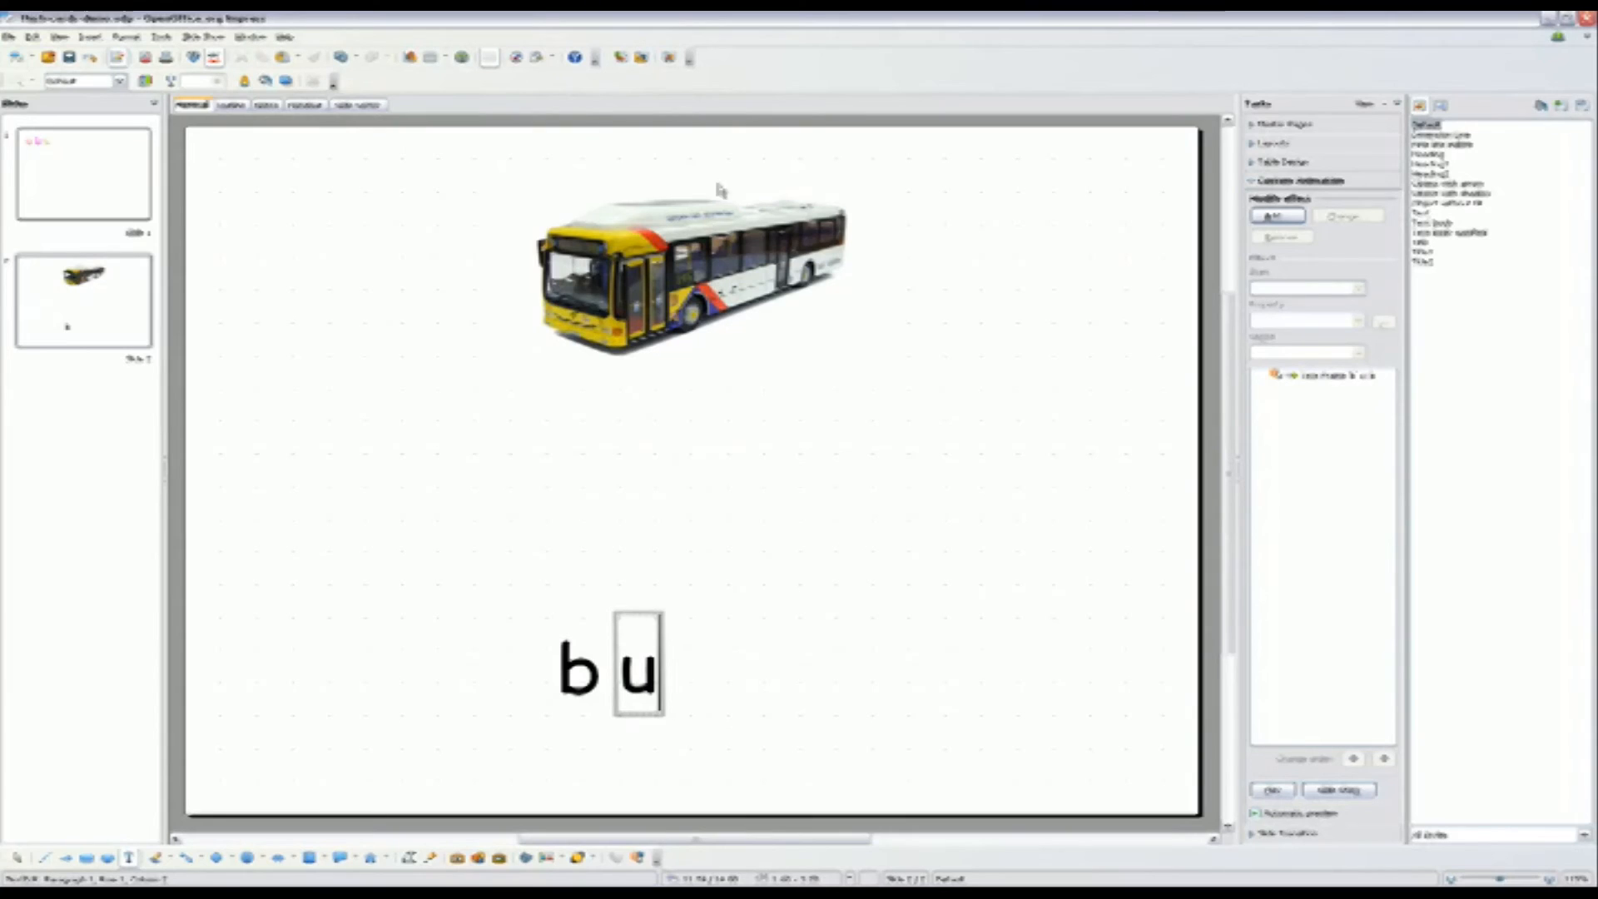
{"action": "left_click", "coordinate": [617, 649]}
{"action": "left_click_drag", "start_coordinate": [609, 648], "coordinate": [594, 649]}
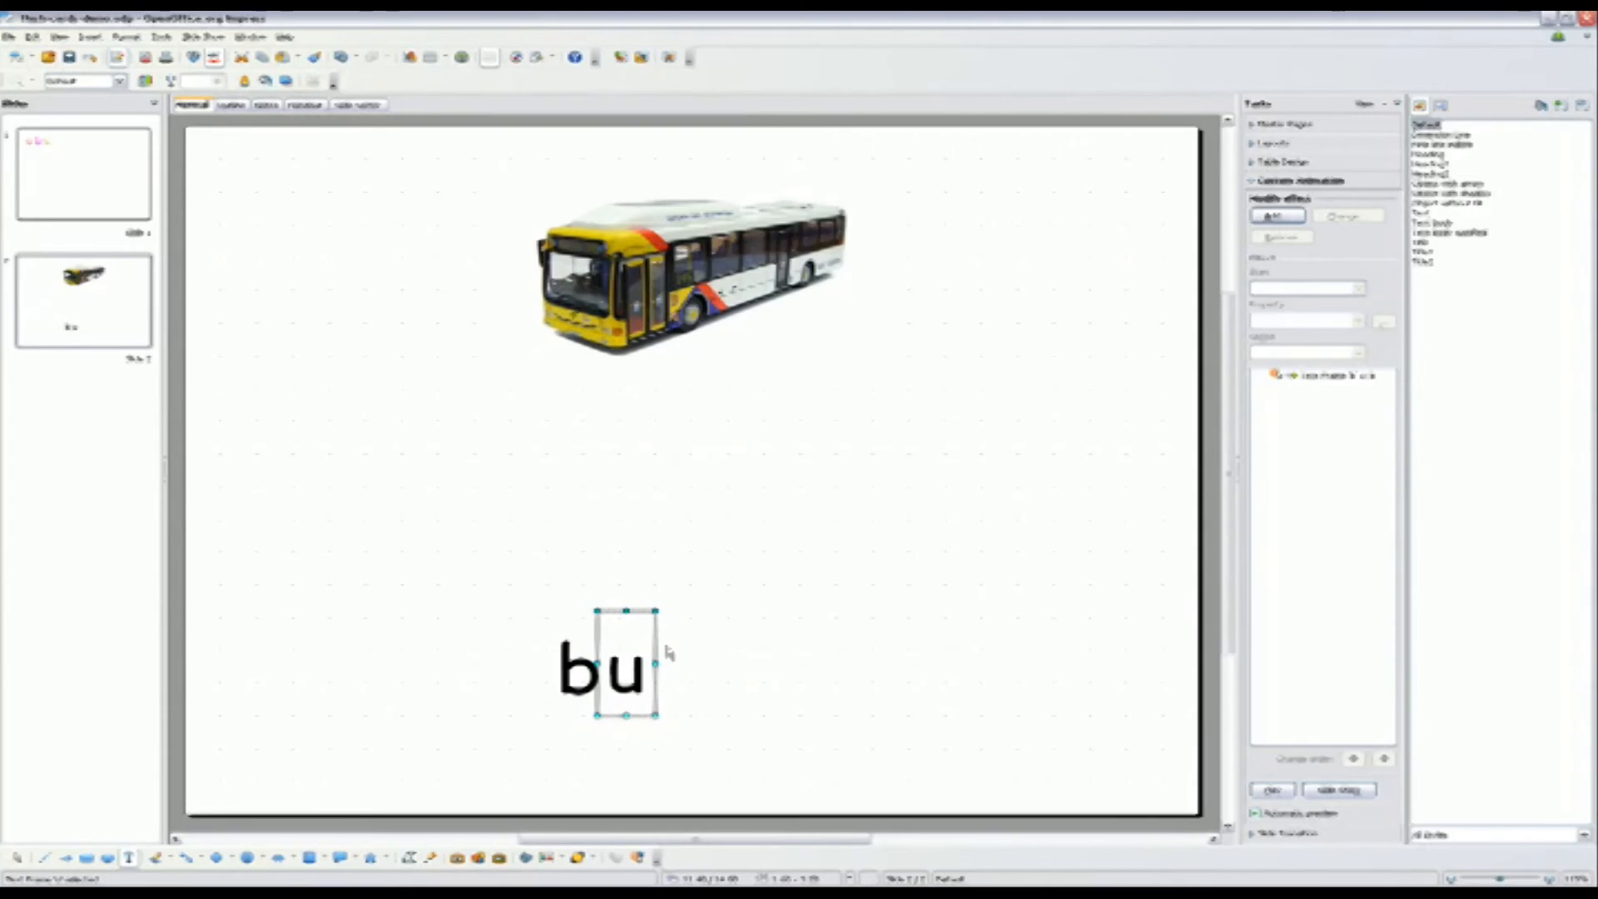
{"action": "key", "text": "Left"}
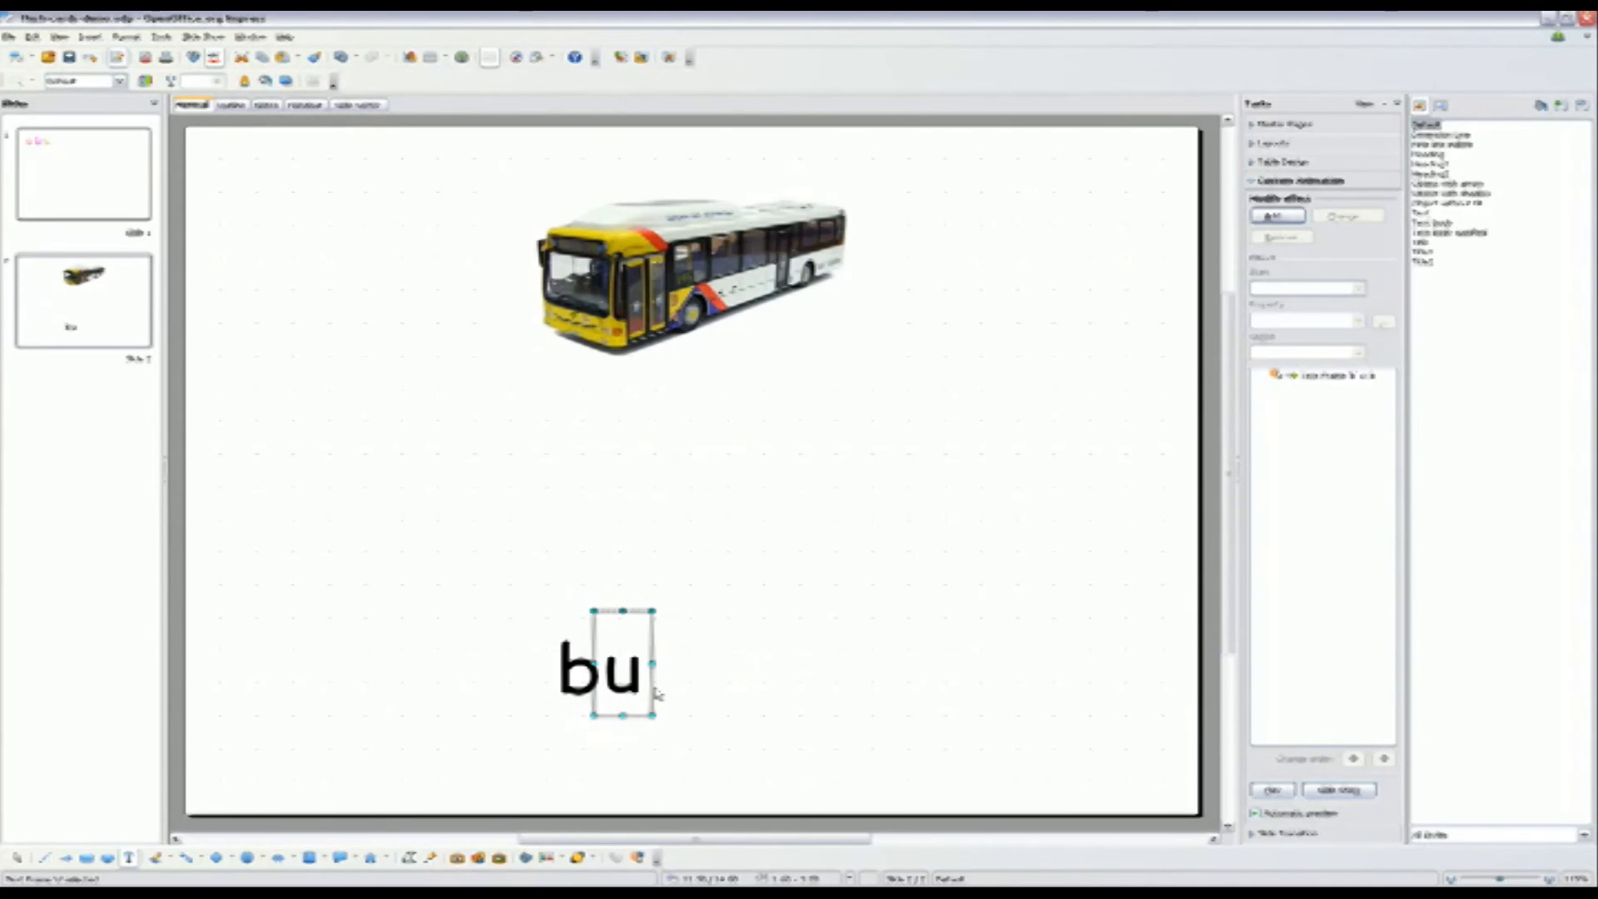
Add a Fly In entrance effect at Fast speed to the letter u.
{"action": "left_click", "coordinate": [1277, 215]}
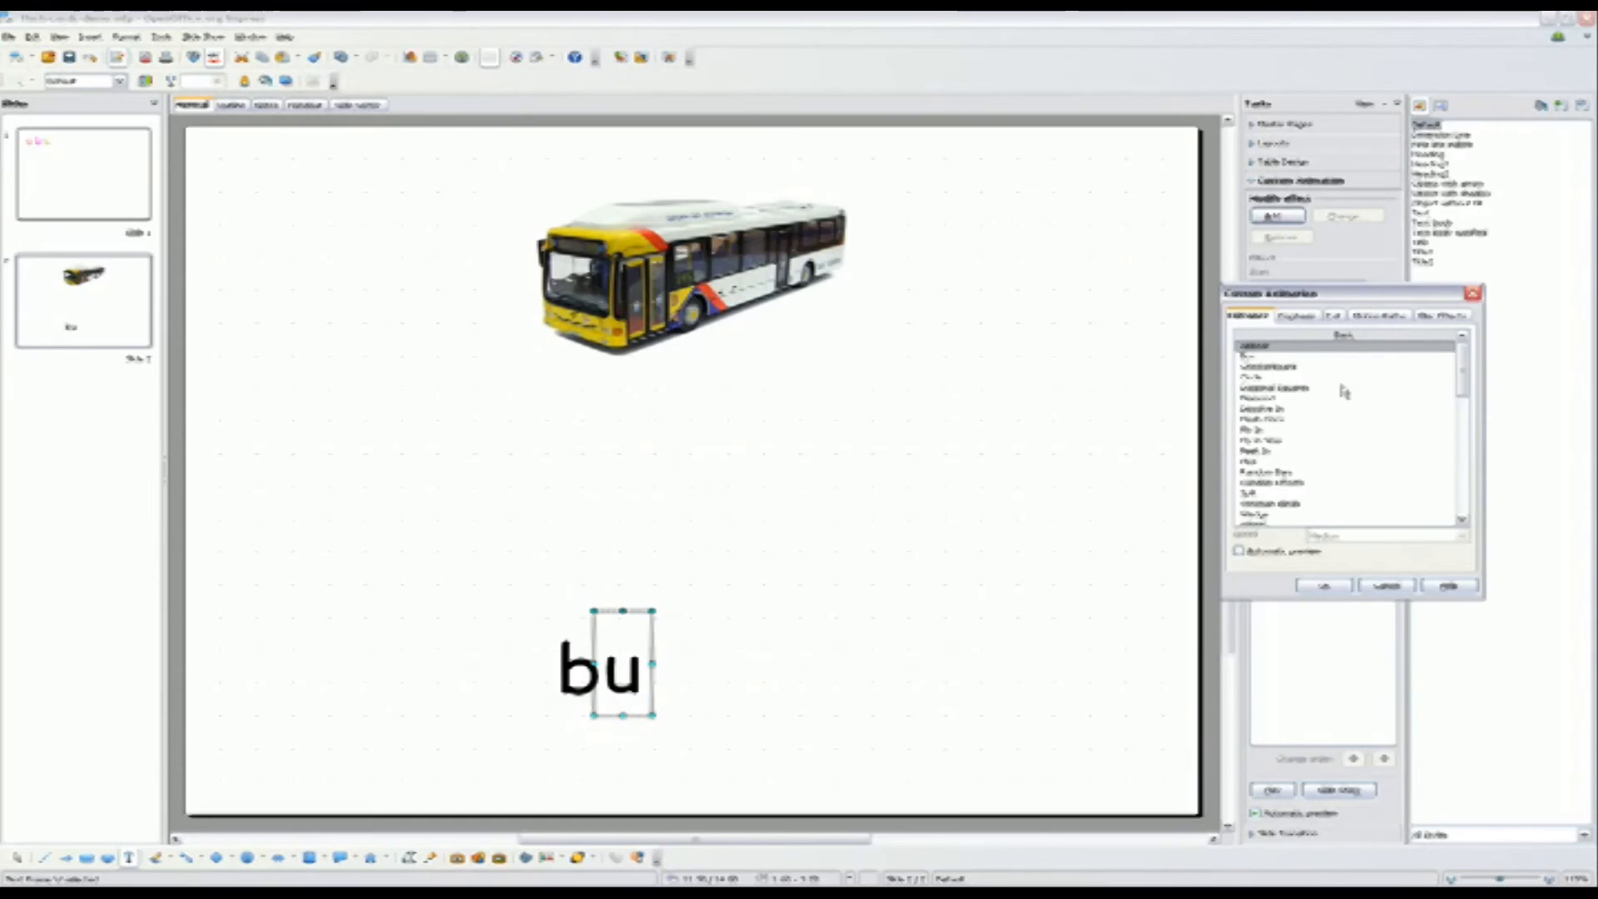
{"action": "left_click", "coordinate": [1262, 429]}
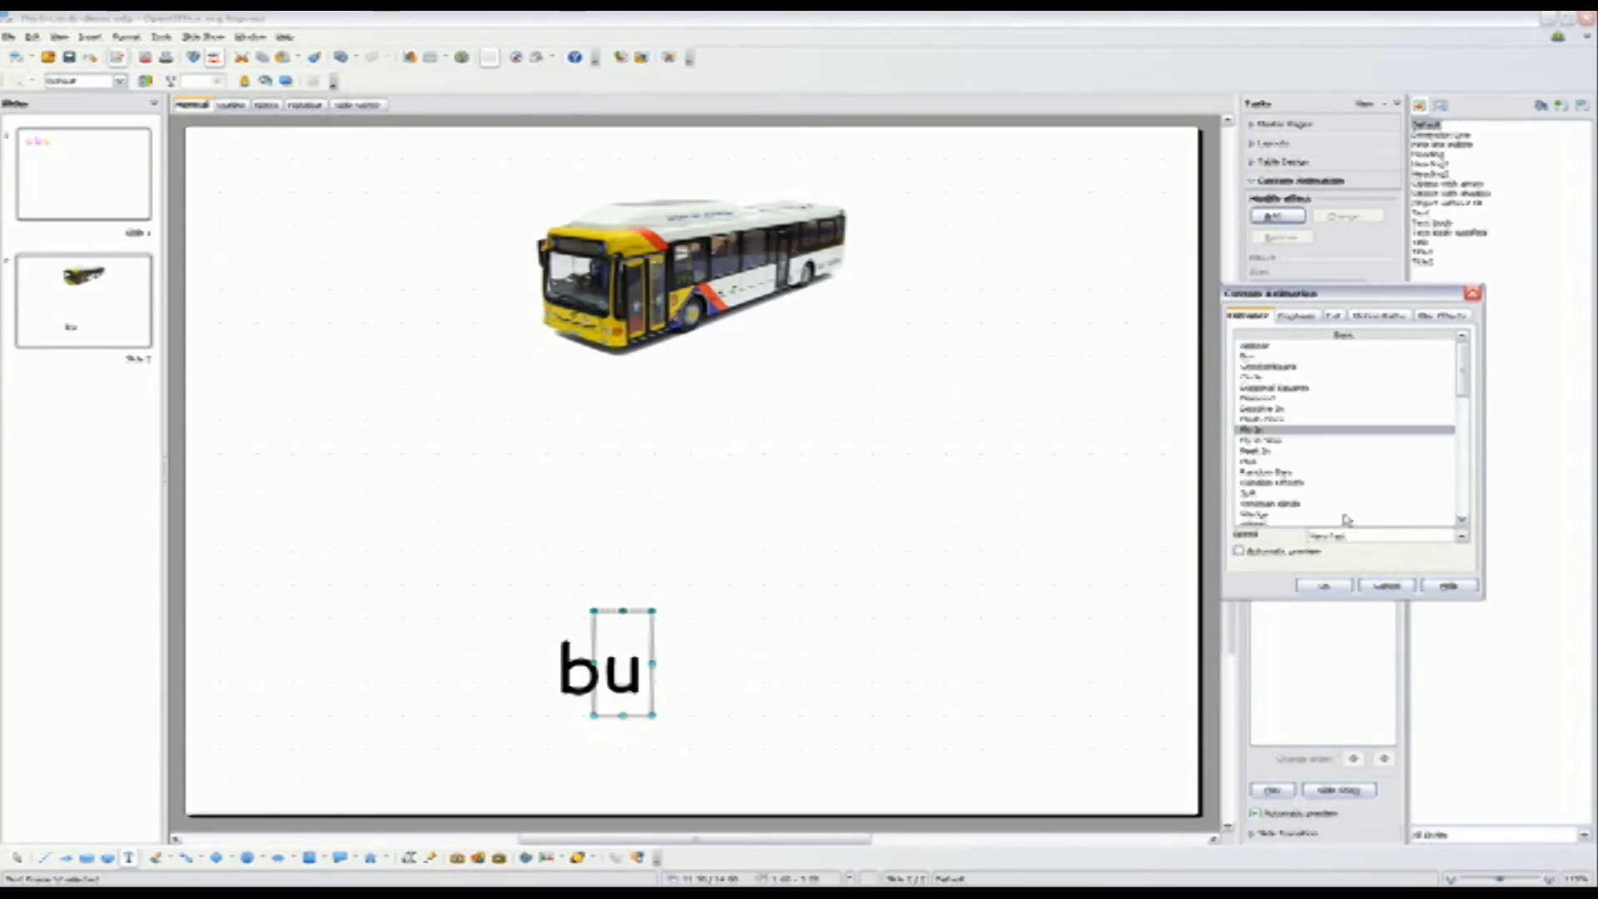
{"action": "left_click", "coordinate": [1462, 537]}
{"action": "left_click", "coordinate": [1332, 571]}
{"action": "left_click", "coordinate": [1325, 586]}
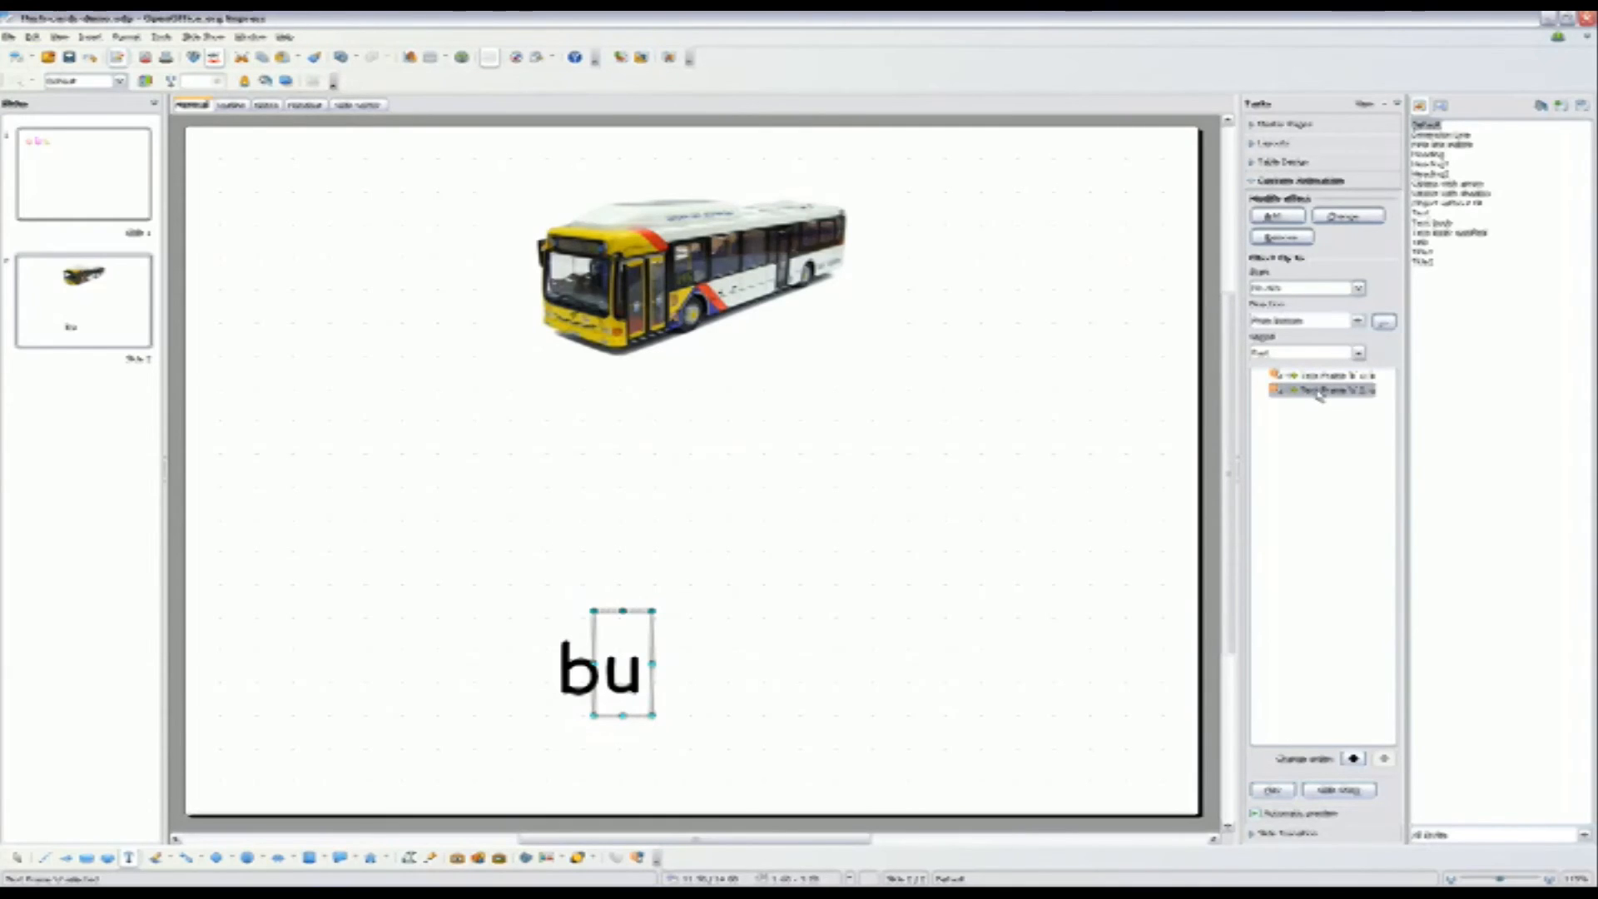
Assign the u sound to the letter u's Fly In effect and set its direction to From top right.
{"action": "double_click", "coordinate": [1319, 391]}
{"action": "left_click", "coordinate": [838, 429]}
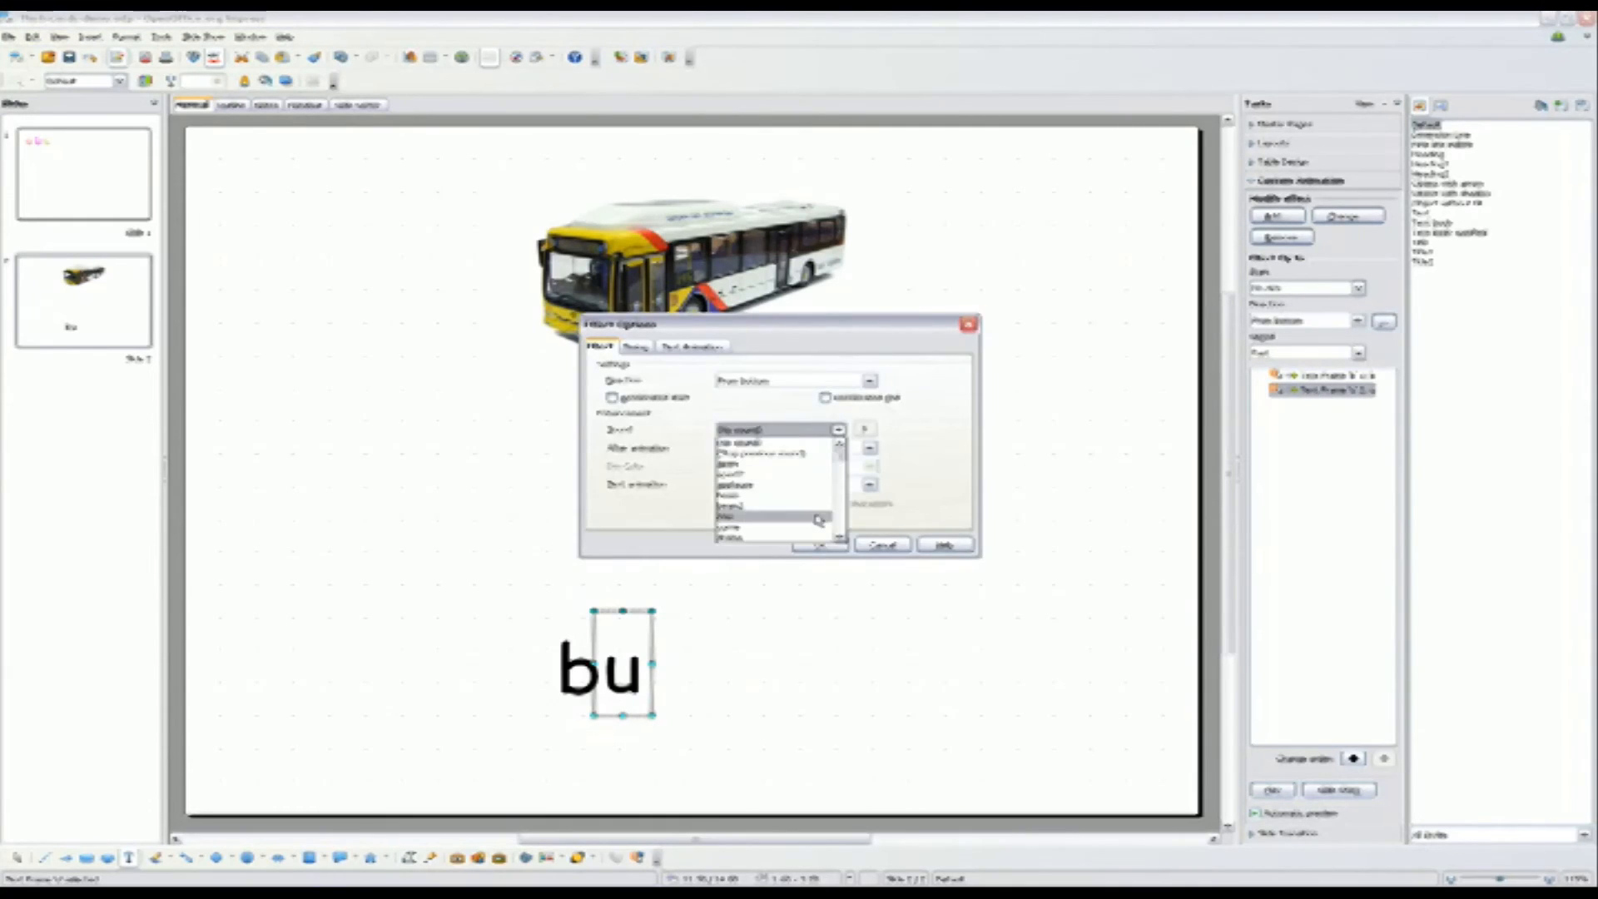
{"action": "left_click_drag", "start_coordinate": [839, 451], "coordinate": [839, 526]}
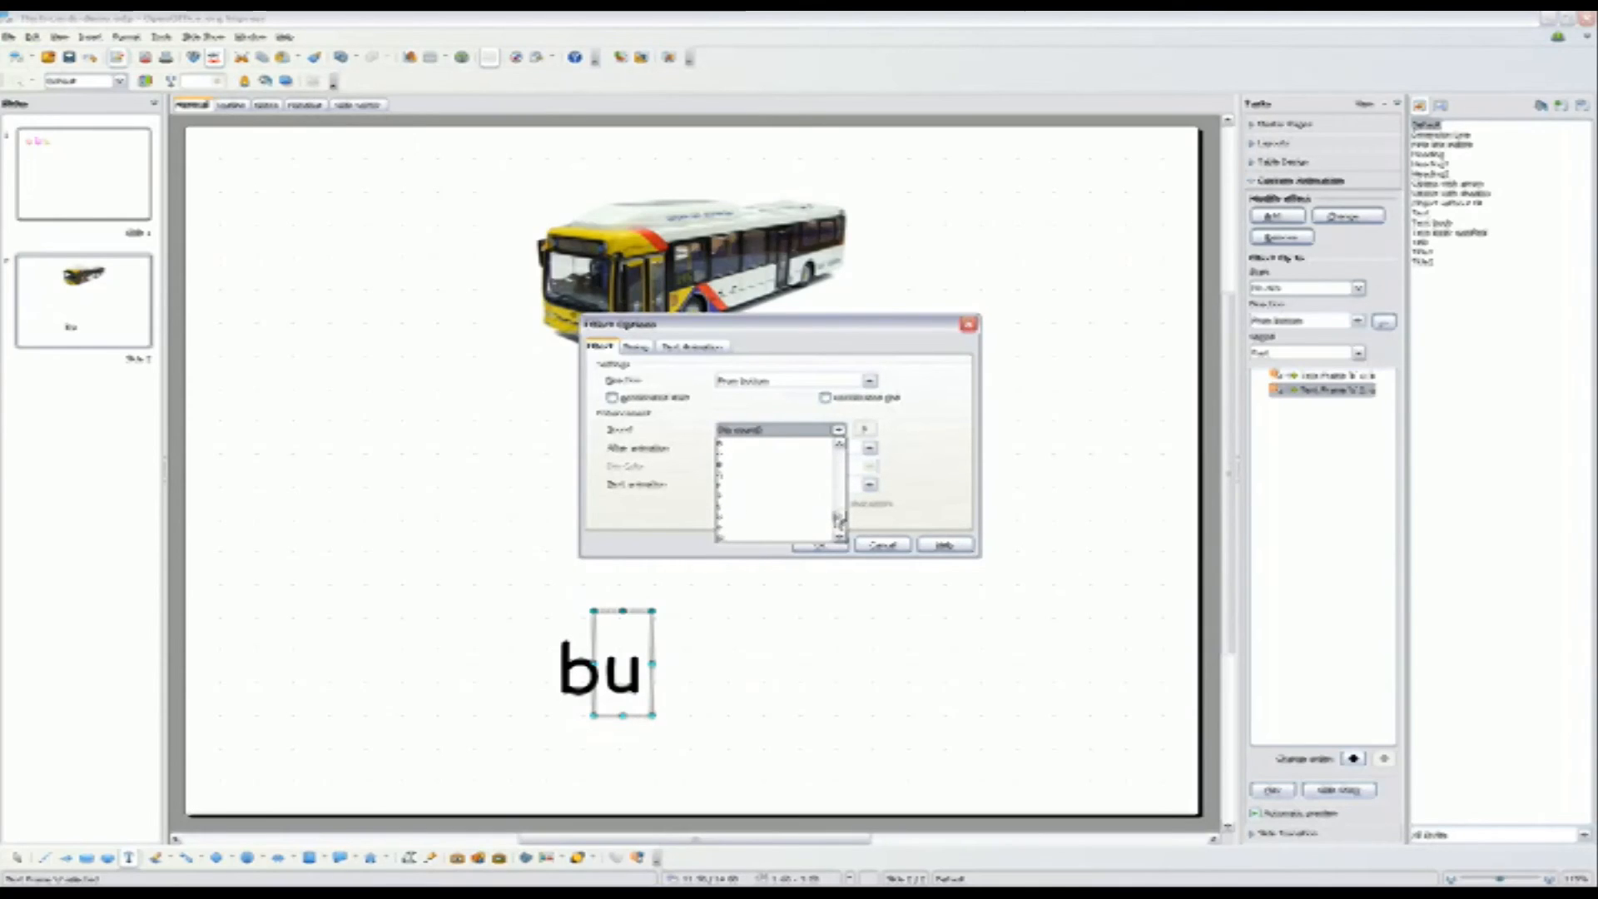
{"action": "left_click", "coordinate": [753, 521]}
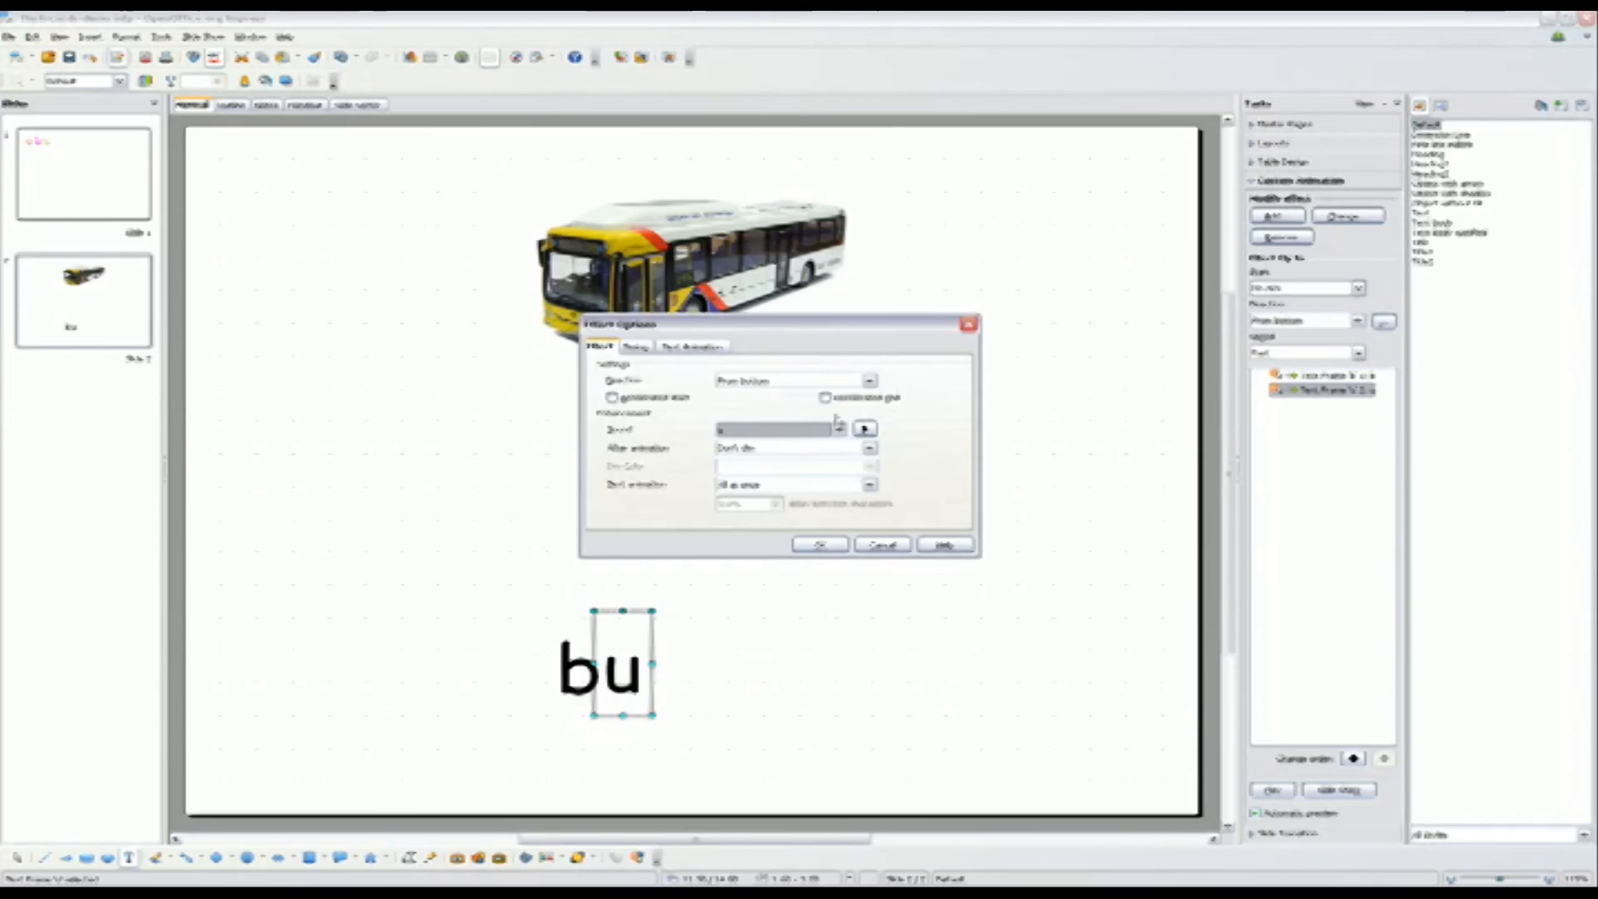
{"action": "left_click", "coordinate": [869, 380]}
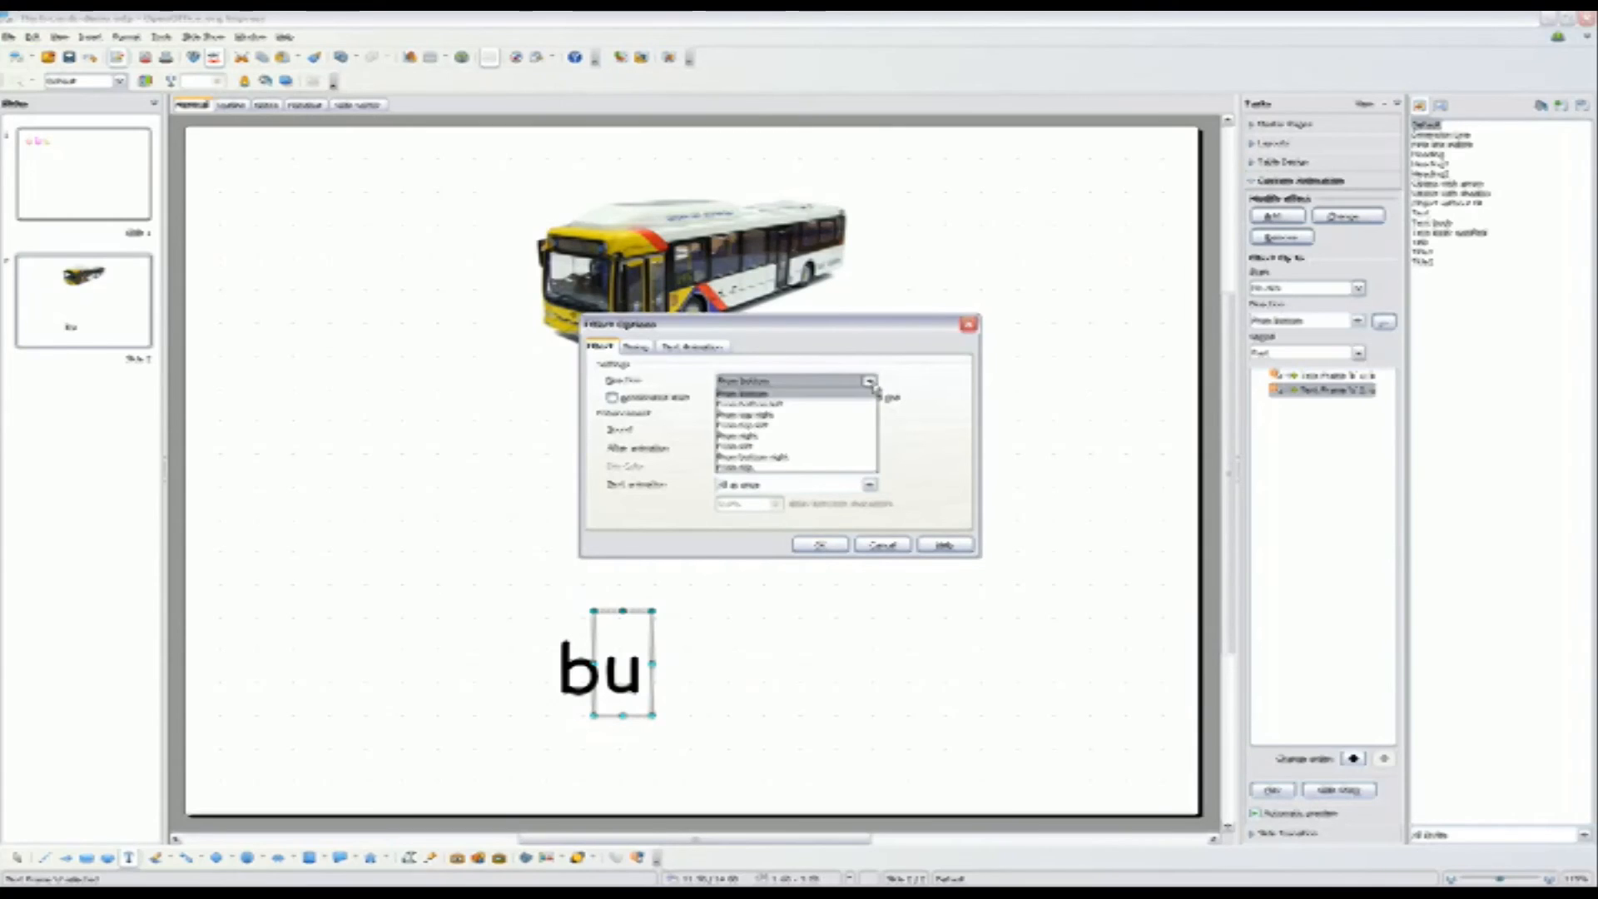
{"action": "left_click", "coordinate": [813, 415]}
{"action": "left_click", "coordinate": [815, 546]}
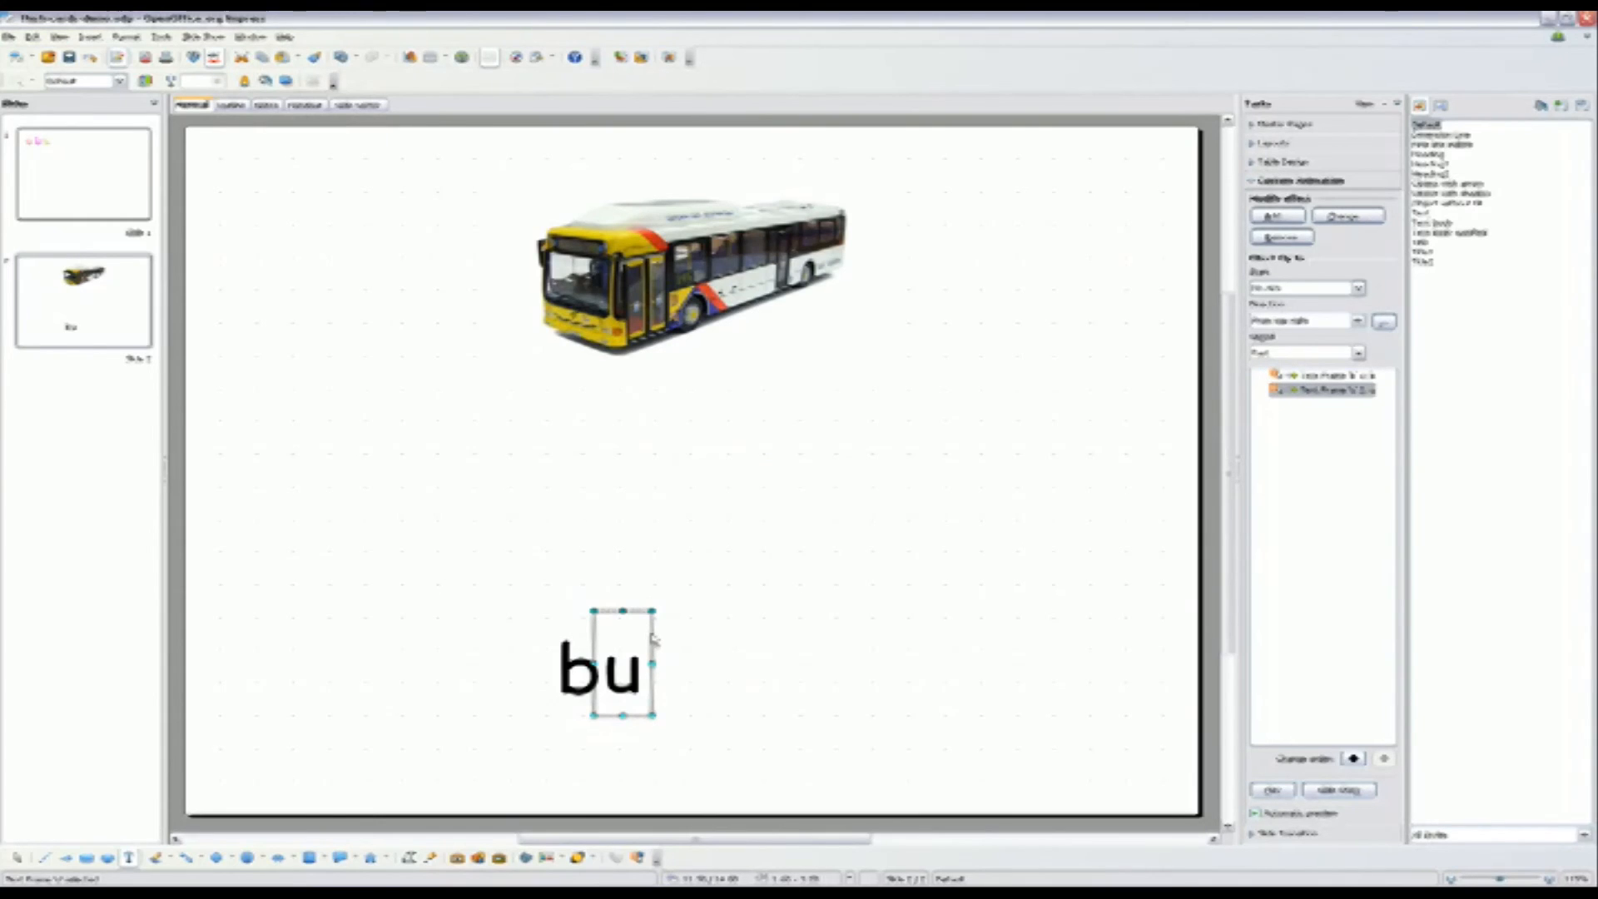
Copy the letter u frame, place the copy right after the u, and change its text to s.
{"action": "left_click", "coordinate": [653, 640]}
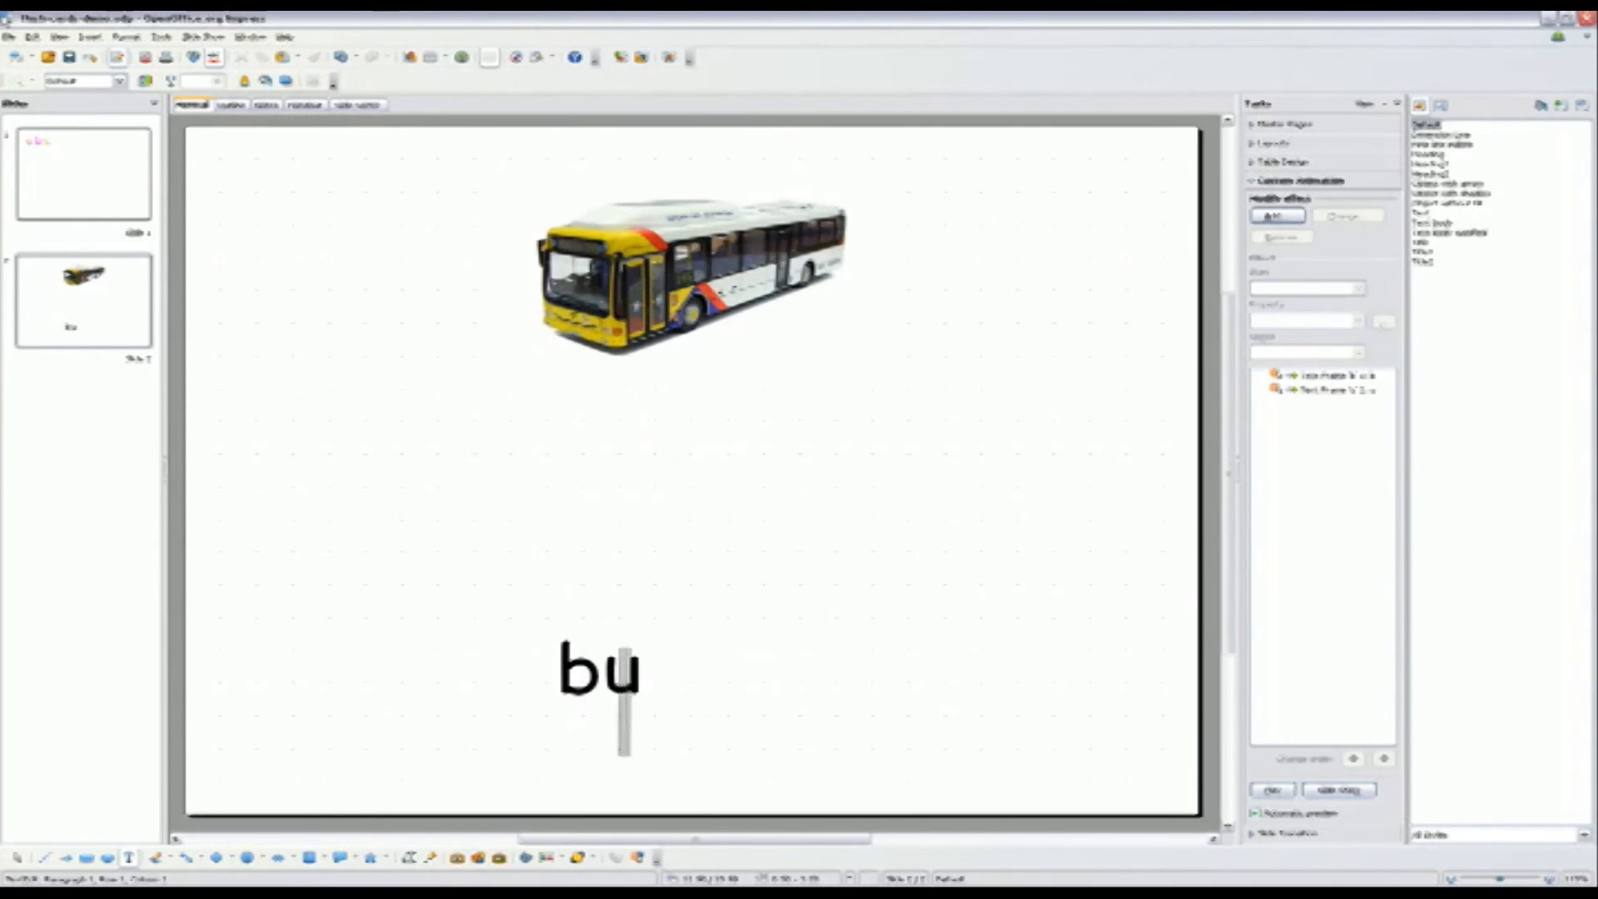
{"action": "left_click", "coordinate": [16, 857]}
{"action": "left_click", "coordinate": [626, 679]}
{"action": "left_click", "coordinate": [653, 691]}
{"action": "key", "text": "ctrl+c"}
{"action": "key", "text": "ctrl+v"}
{"action": "key", "text": "Right"}
{"action": "key", "text": "Right"}
{"action": "key", "text": "Right"}
{"action": "key", "text": "Right"}
{"action": "key", "text": "Right"}
{"action": "key", "text": "Right"}
{"action": "key", "text": "Right"}
{"action": "key", "text": "Right"}
{"action": "key", "text": "Right"}
{"action": "key", "text": "Right"}
{"action": "key", "text": "Right"}
{"action": "key", "text": "Right"}
{"action": "double_click", "coordinate": [655, 678]}
{"action": "type", "text": "s"}
Add a Fly In entrance effect to the letter s.
{"action": "left_click", "coordinate": [1277, 217]}
{"action": "left_click", "coordinate": [1331, 429]}
{"action": "left_click", "coordinate": [1323, 584]}
Set the letter s's Fly In direction to From top left and assign it the s sound.
{"action": "double_click", "coordinate": [1310, 407]}
{"action": "left_click", "coordinate": [868, 380]}
{"action": "left_click", "coordinate": [779, 428]}
{"action": "left_click", "coordinate": [838, 429]}
{"action": "left_click_drag", "start_coordinate": [841, 453], "coordinate": [841, 526]}
{"action": "left_click", "coordinate": [749, 501]}
{"action": "left_click", "coordinate": [817, 545]}
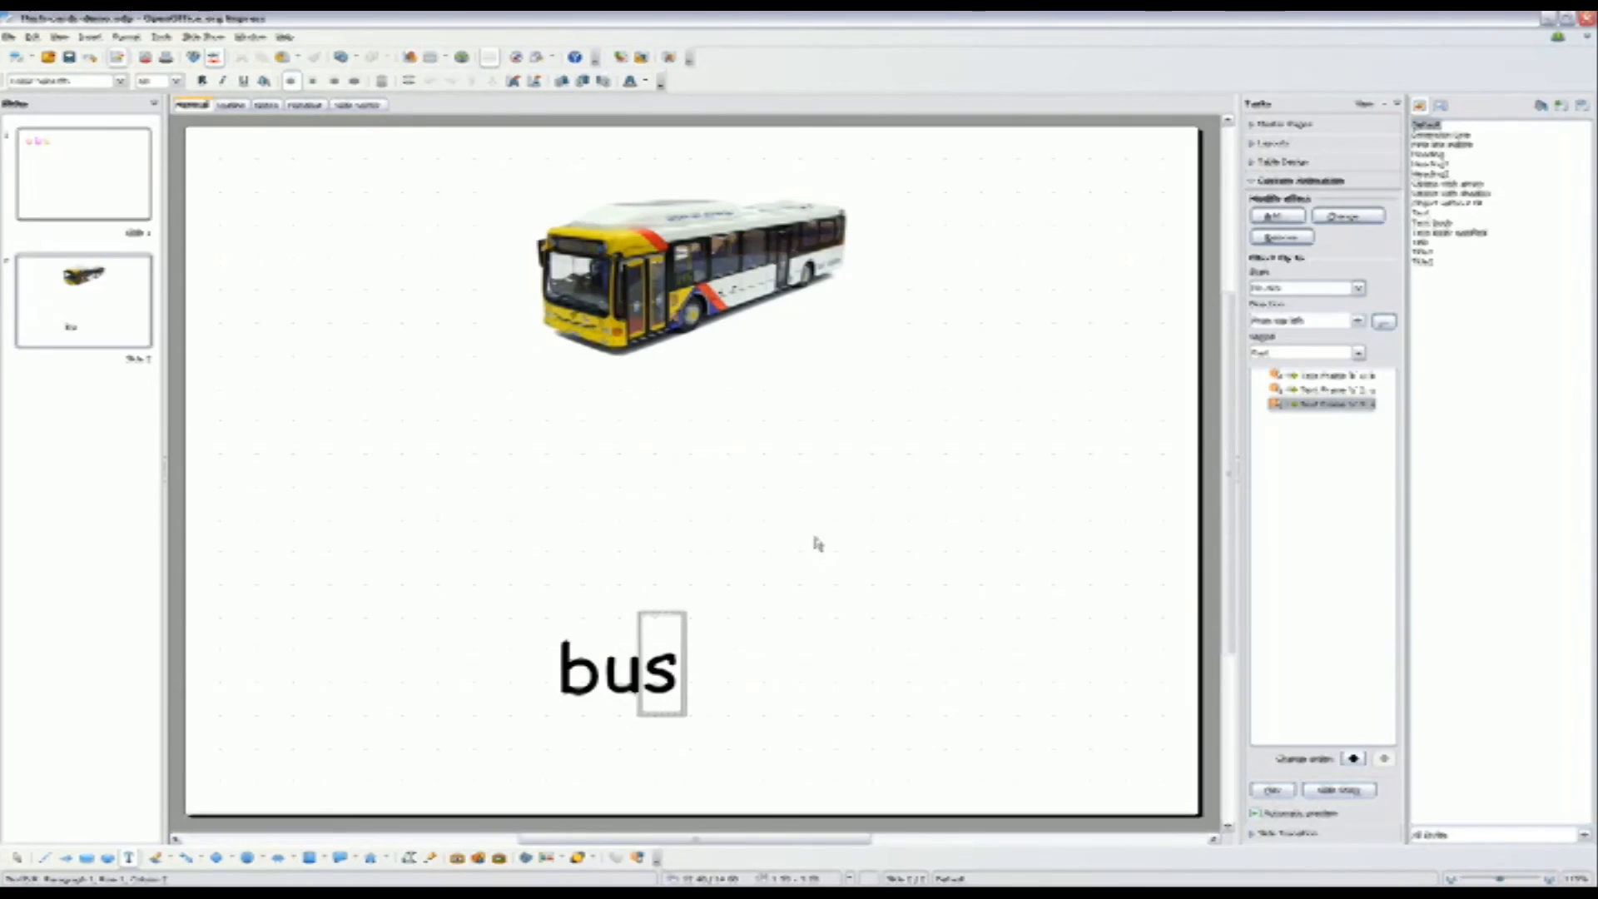
Select all three letter frames and move them together right and slightly up to centre the word below the bus picture.
{"action": "left_click_drag", "start_coordinate": [474, 563], "coordinate": [853, 770]}
{"action": "key", "text": "Right"}
{"action": "key", "text": "Right"}
{"action": "key", "text": "Right"}
{"action": "key", "text": "Right"}
{"action": "key", "text": "Right"}
{"action": "key", "text": "Right"}
{"action": "key", "text": "Right"}
{"action": "key", "text": "Right"}
{"action": "key", "text": "Right"}
{"action": "key", "text": "Right"}
{"action": "key", "text": "Right"}
{"action": "key", "text": "Right"}
{"action": "key", "text": "Right"}
{"action": "key", "text": "Right"}
{"action": "key", "text": "Right"}
{"action": "key", "text": "Right"}
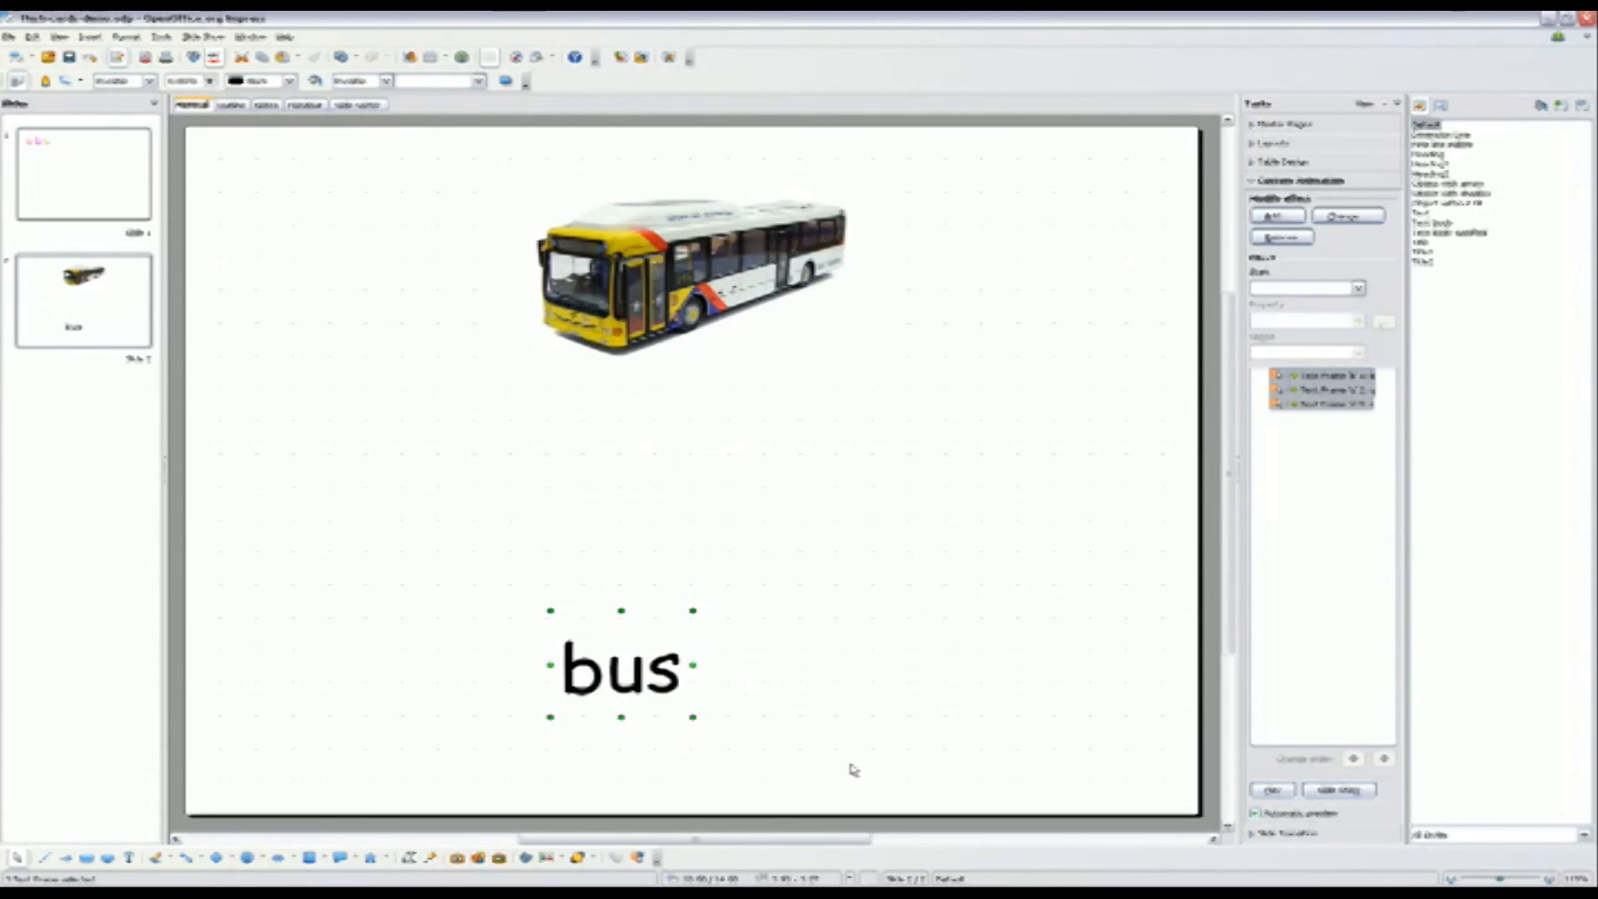
{"action": "key", "text": "Right"}
{"action": "key", "text": "Right"}
{"action": "key", "text": "Right"}
{"action": "key", "text": "Right"}
{"action": "key", "text": "Right"}
{"action": "key", "text": "Right"}
{"action": "key", "text": "Up"}
{"action": "key", "text": "Up"}
{"action": "key", "text": "Up"}
{"action": "key", "text": "Up"}
{"action": "key", "text": "Up"}
{"action": "key", "text": "Up"}
{"action": "key", "text": "Up"}
{"action": "key", "text": "Up"}
{"action": "key", "text": "Up"}
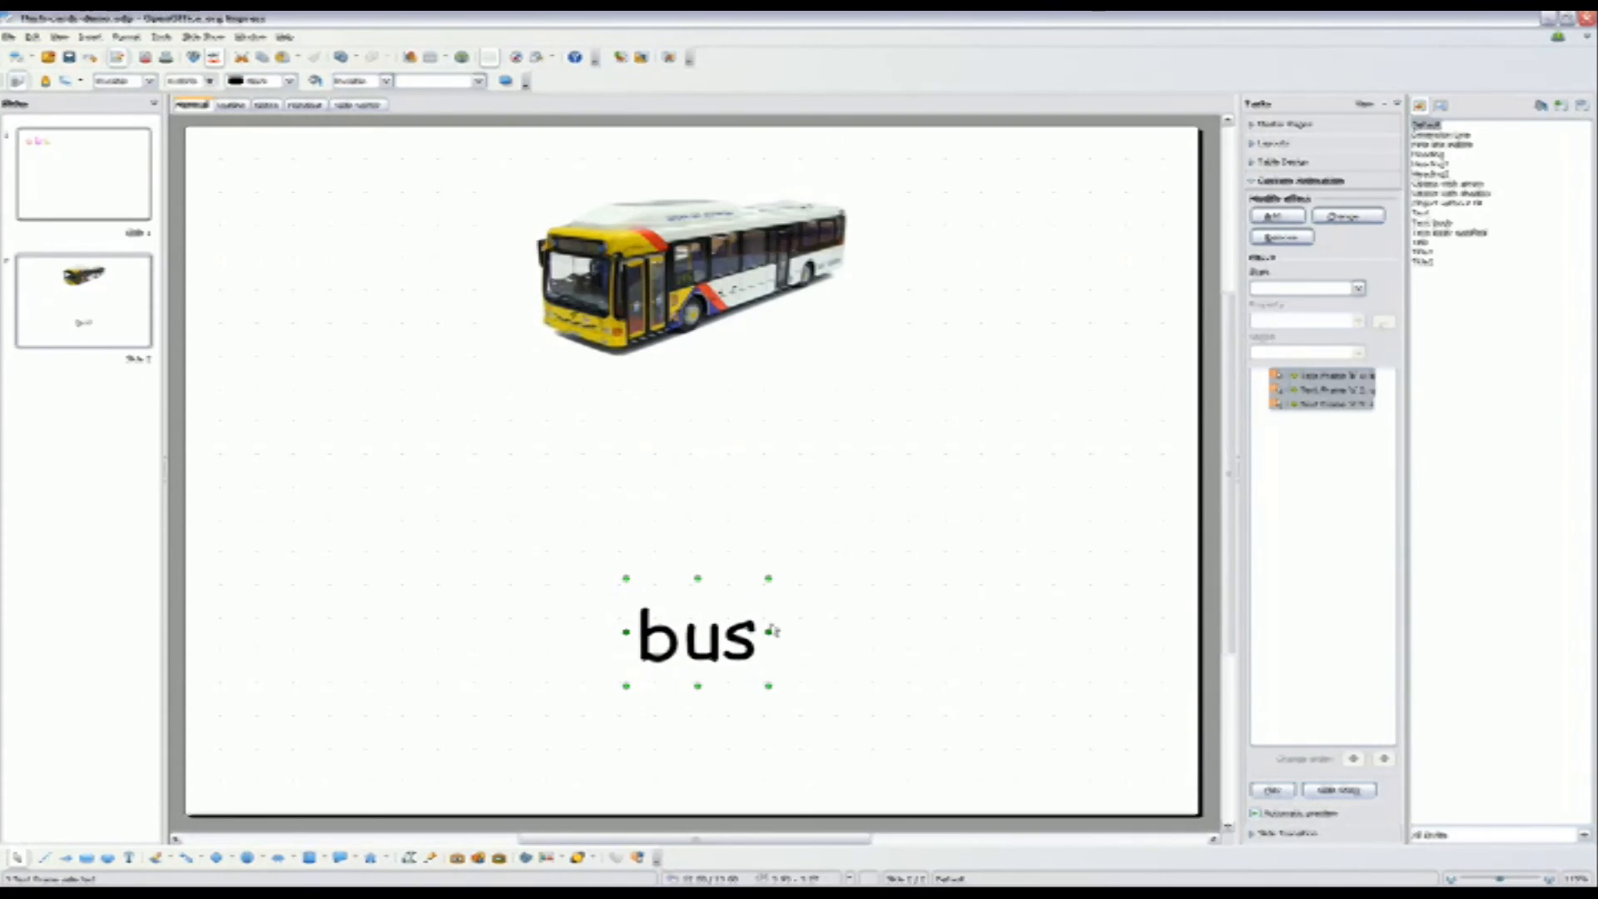
Select the letter s frame and add an Appear entrance effect to it as a second animation.
{"action": "left_click", "coordinate": [828, 693]}
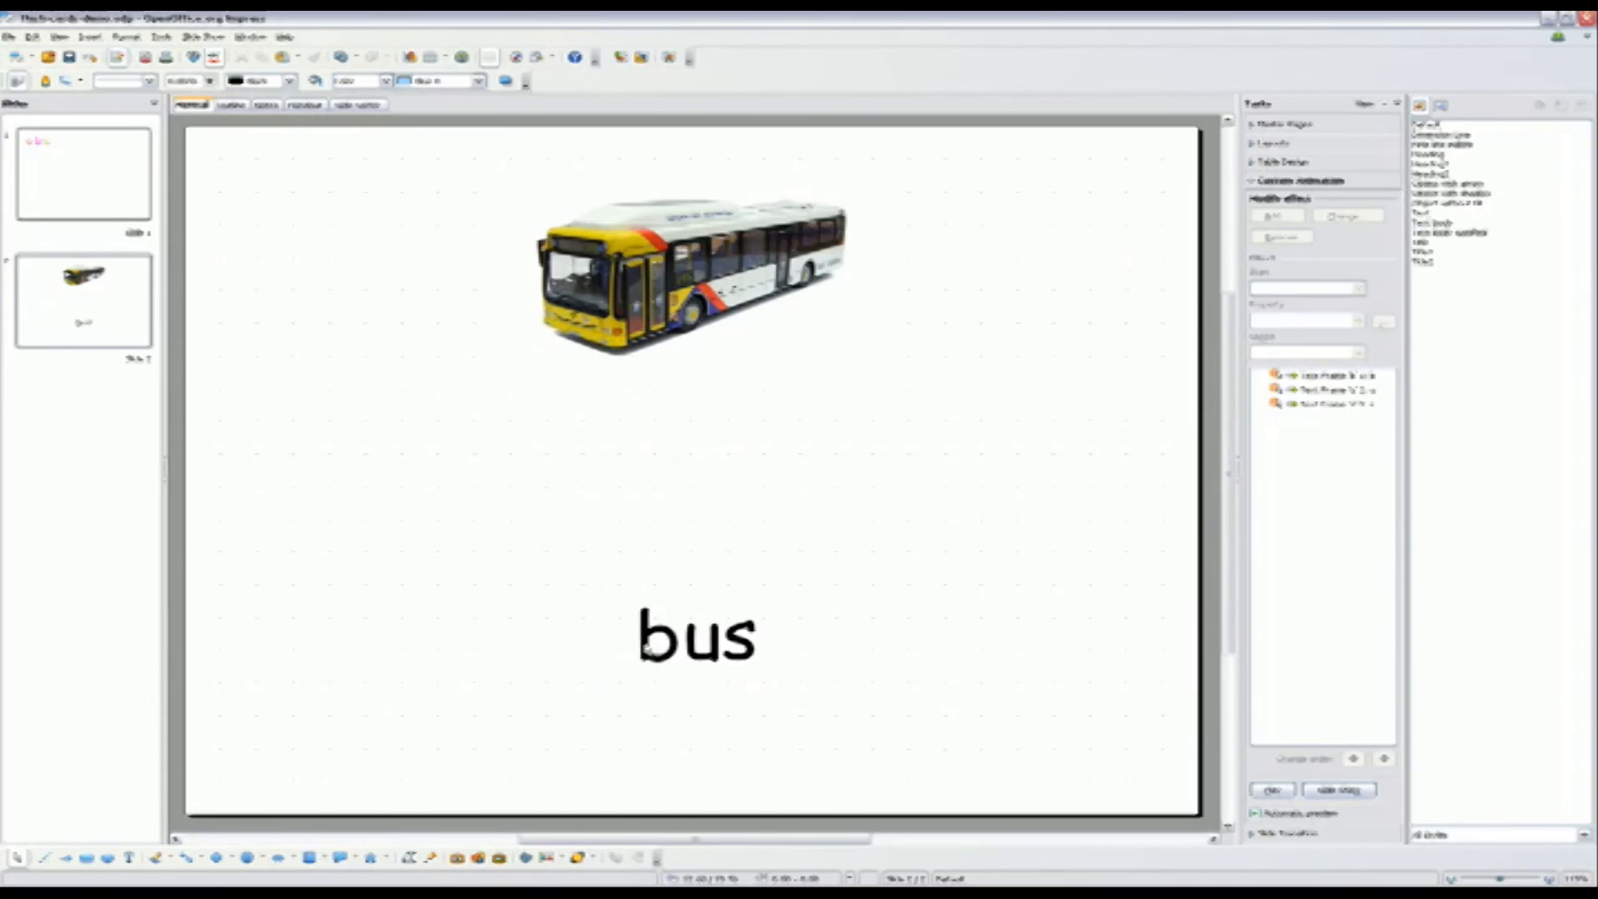
{"action": "left_click", "coordinate": [746, 653]}
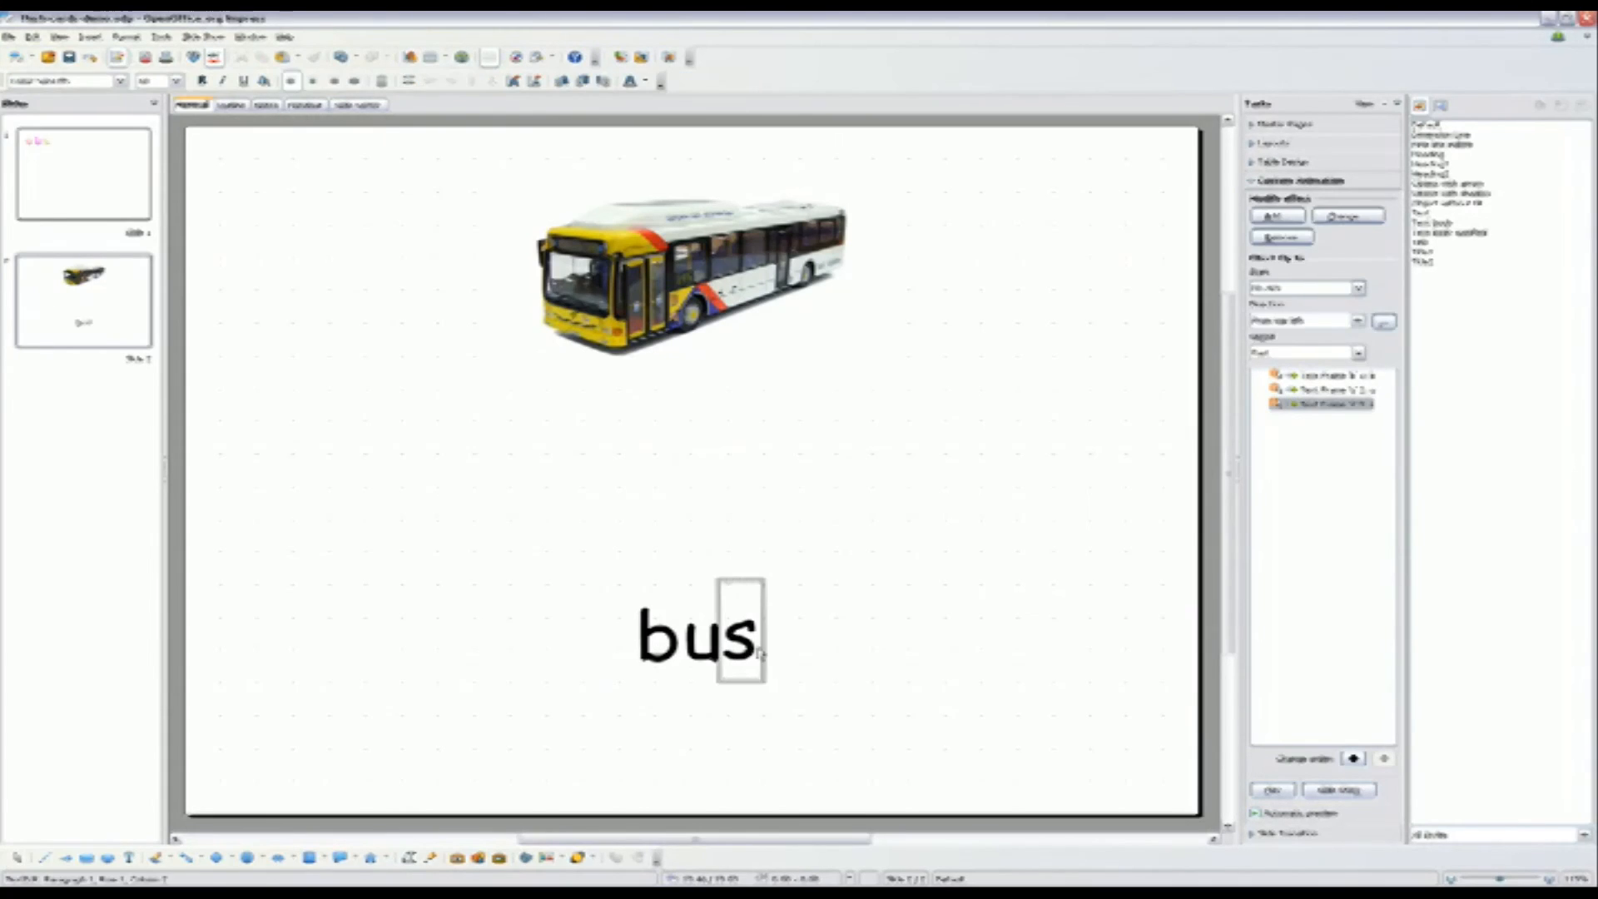
{"action": "key", "text": "Escape"}
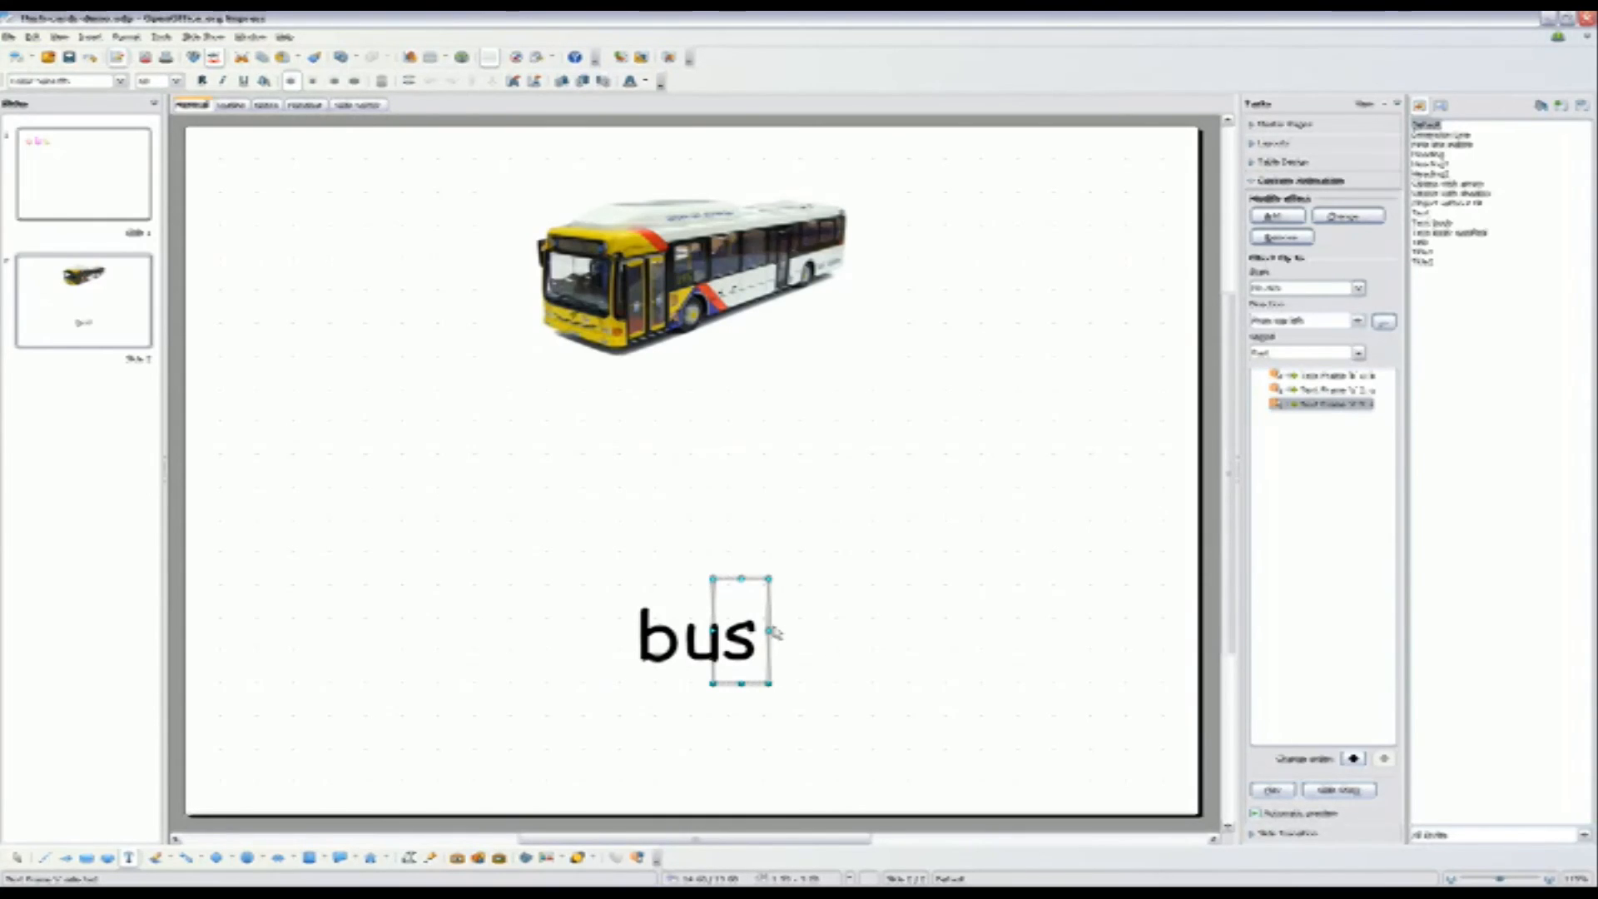
{"action": "left_click", "coordinate": [815, 620]}
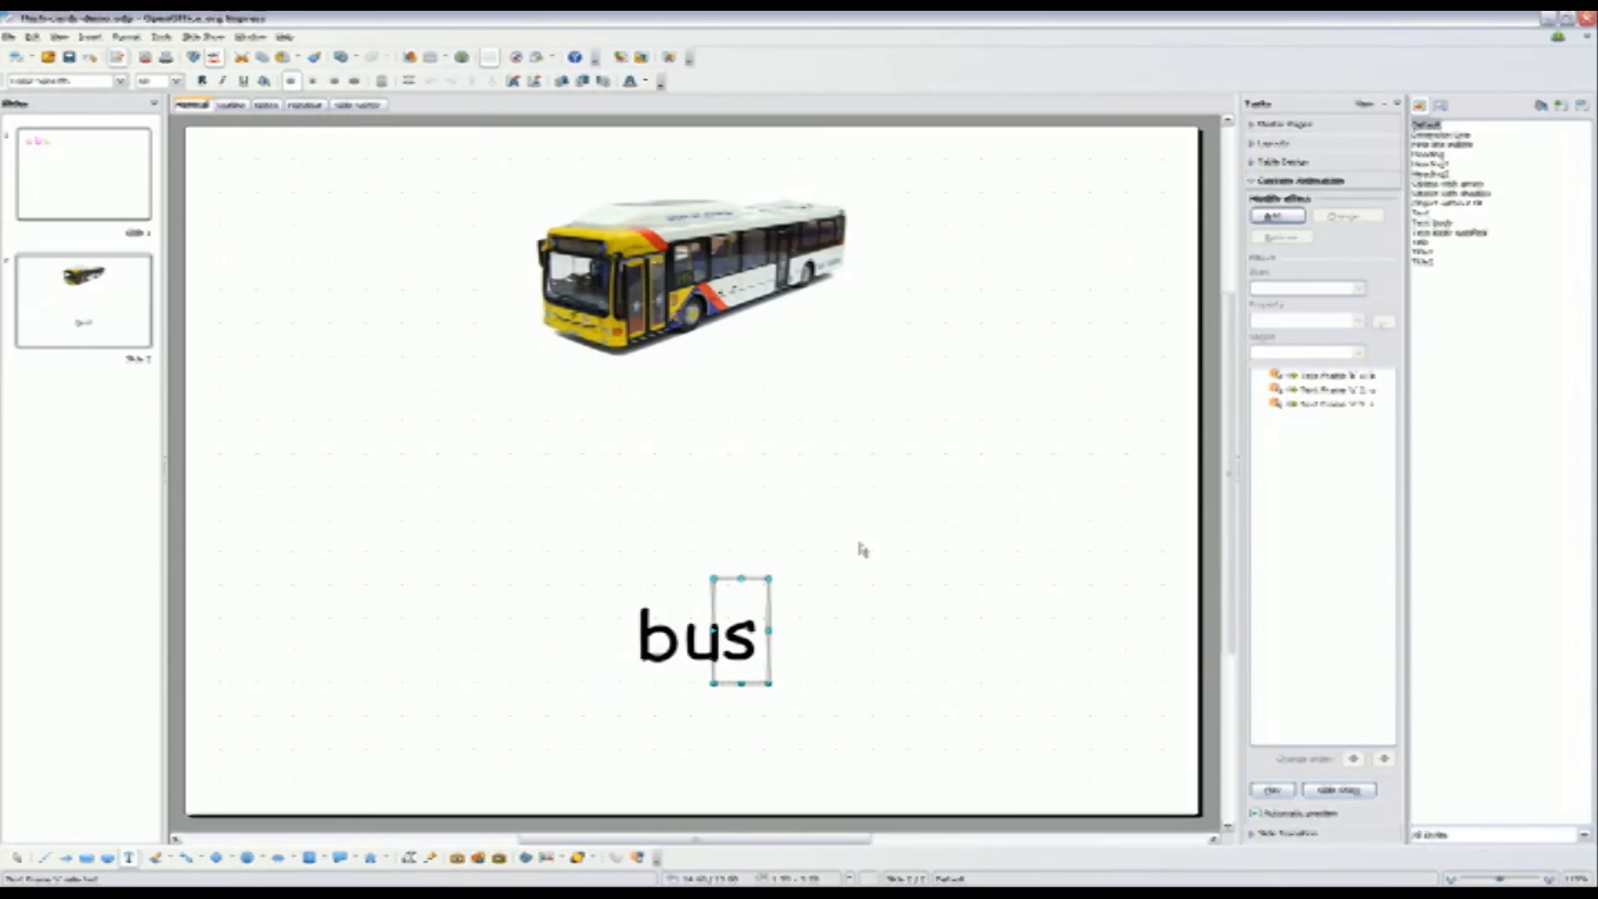
{"action": "left_click", "coordinate": [1293, 215]}
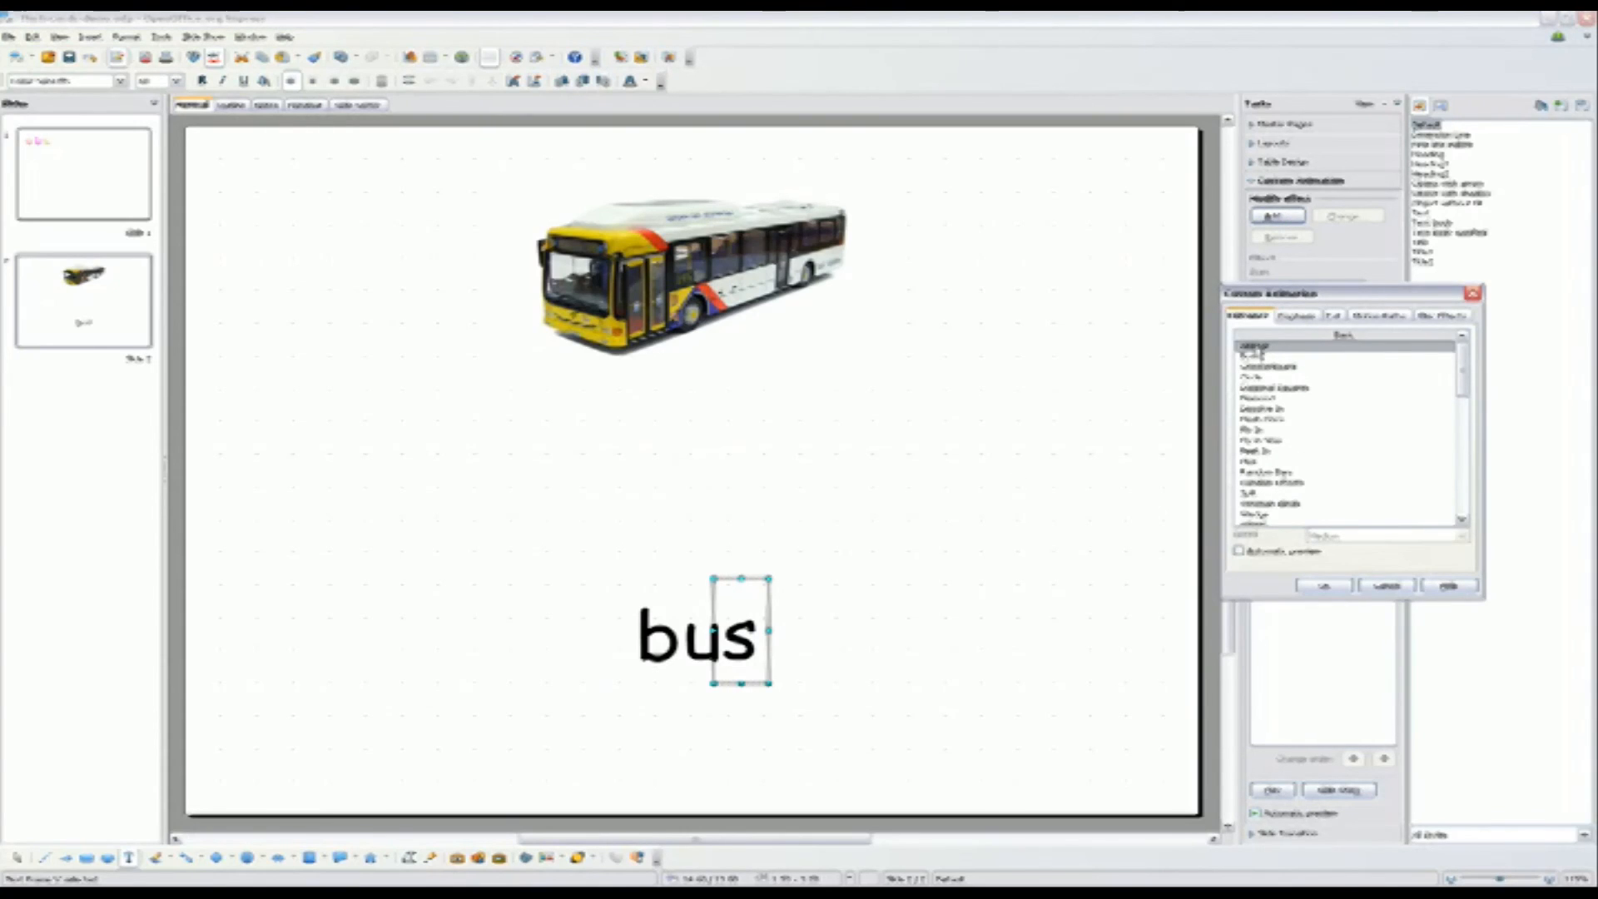
{"action": "left_click", "coordinate": [1327, 587]}
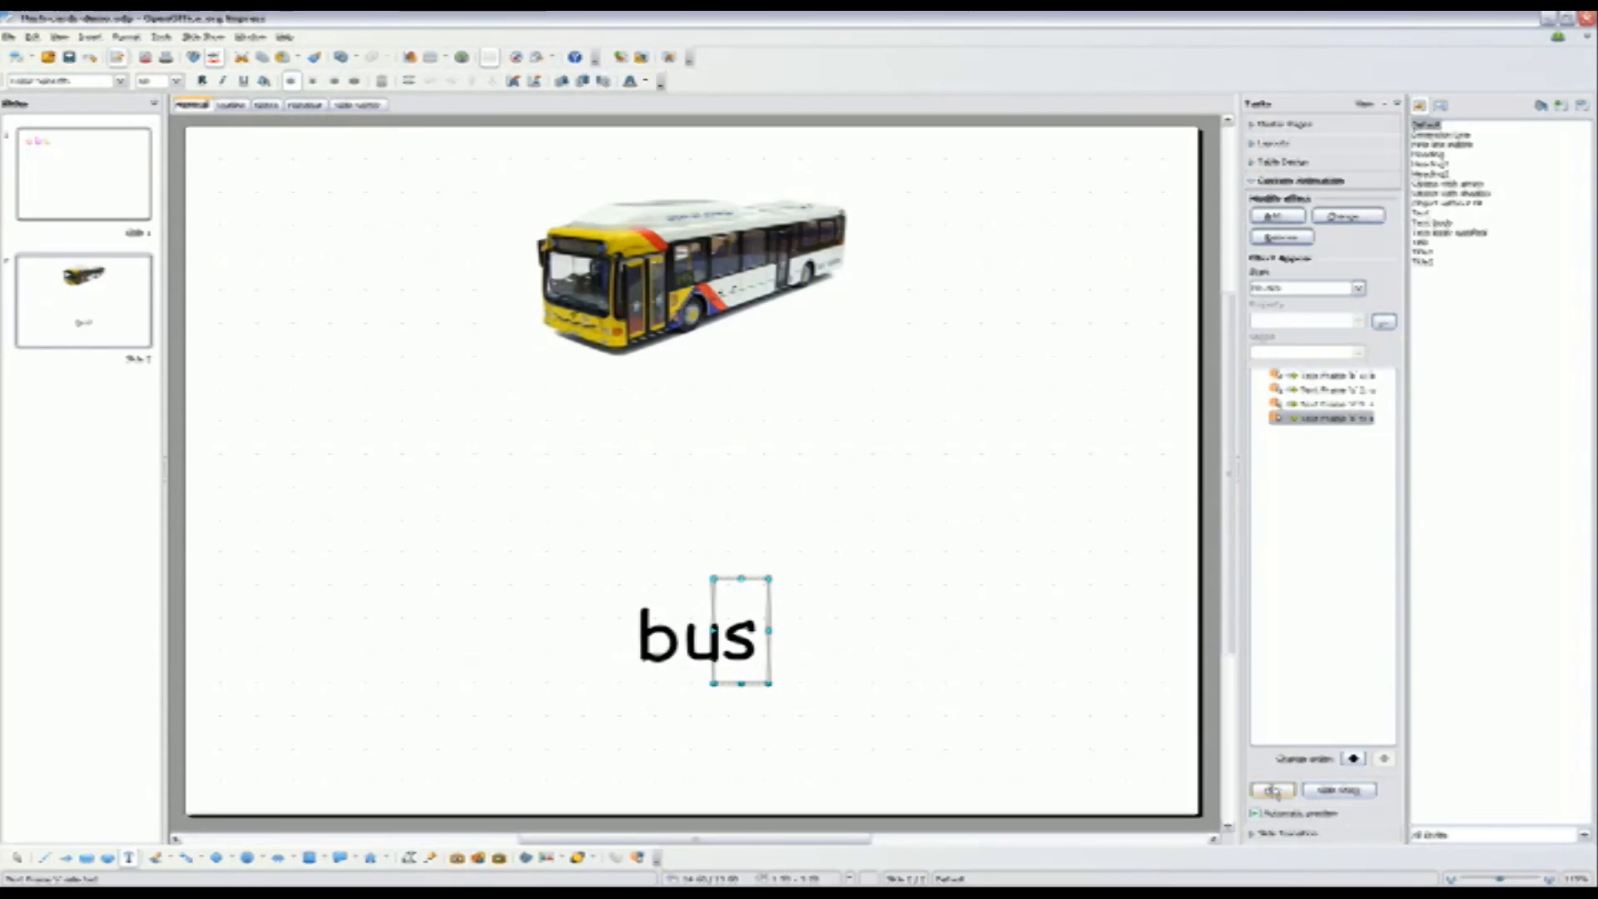
Assign the bus sound to the letter s's Appear effect.
{"action": "double_click", "coordinate": [1324, 419]}
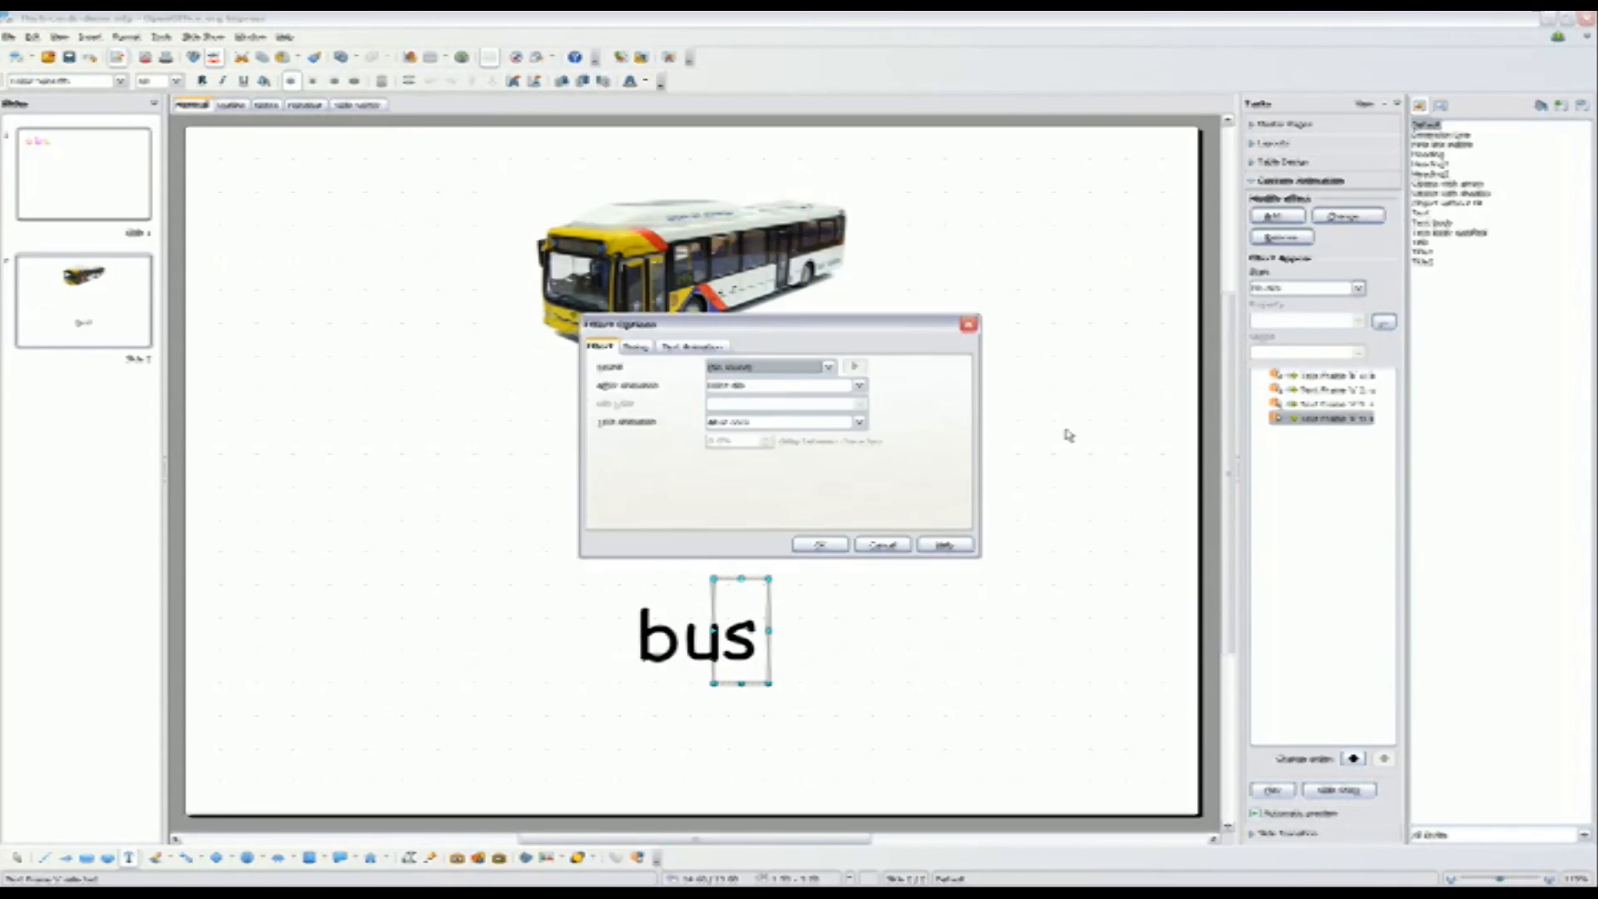
{"action": "left_click", "coordinate": [828, 367]}
{"action": "left_click_drag", "start_coordinate": [830, 393], "coordinate": [830, 458]}
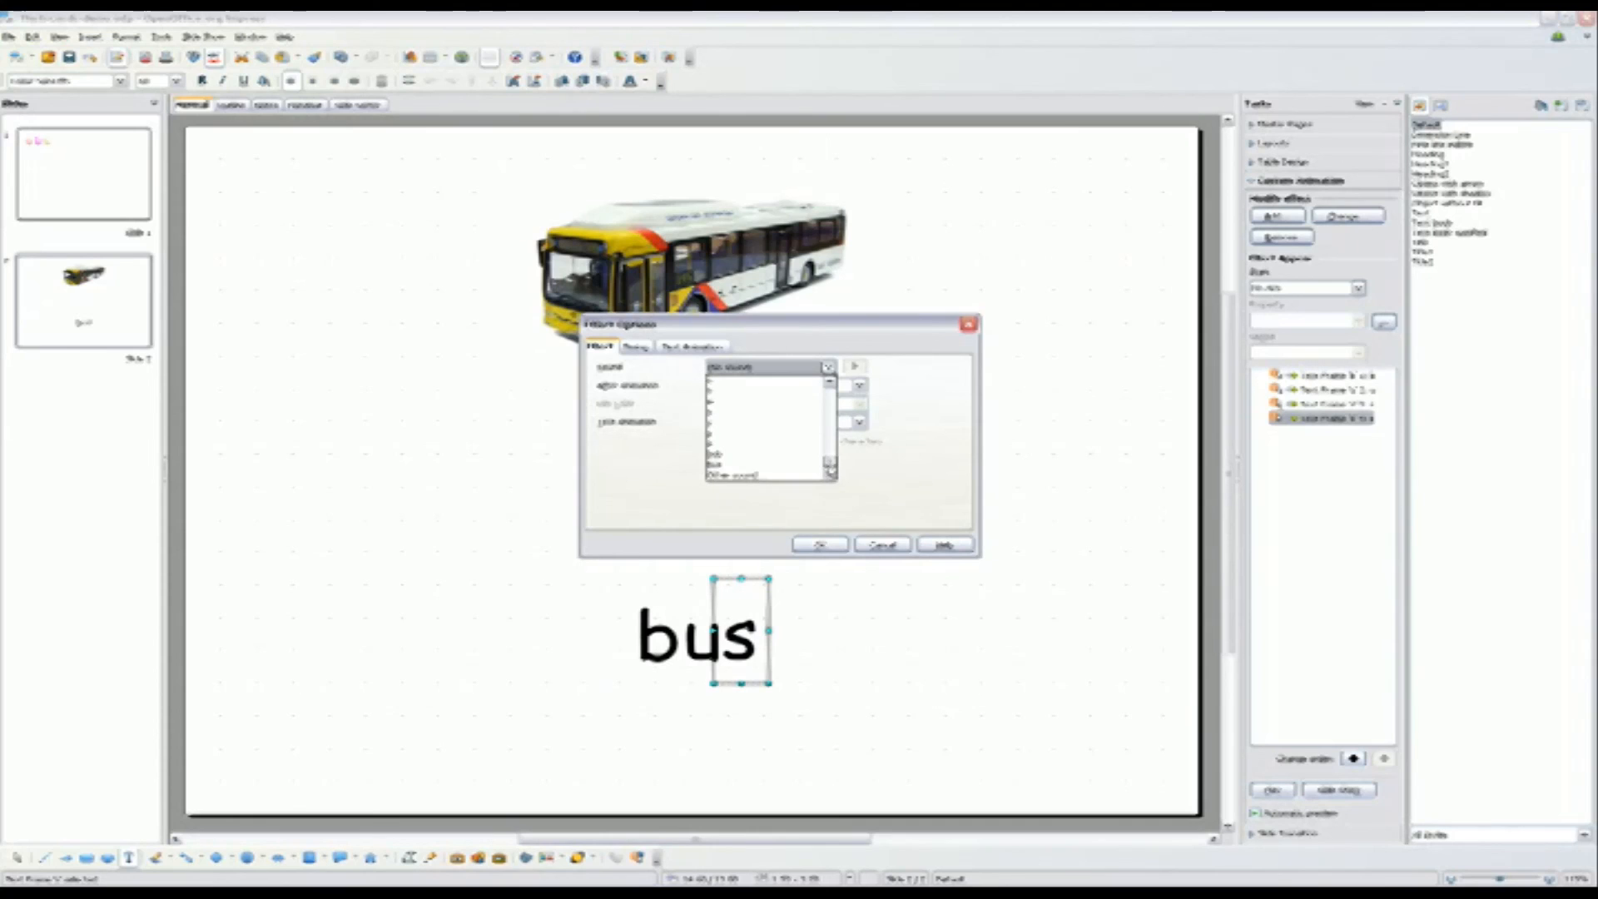
{"action": "left_click", "coordinate": [739, 466]}
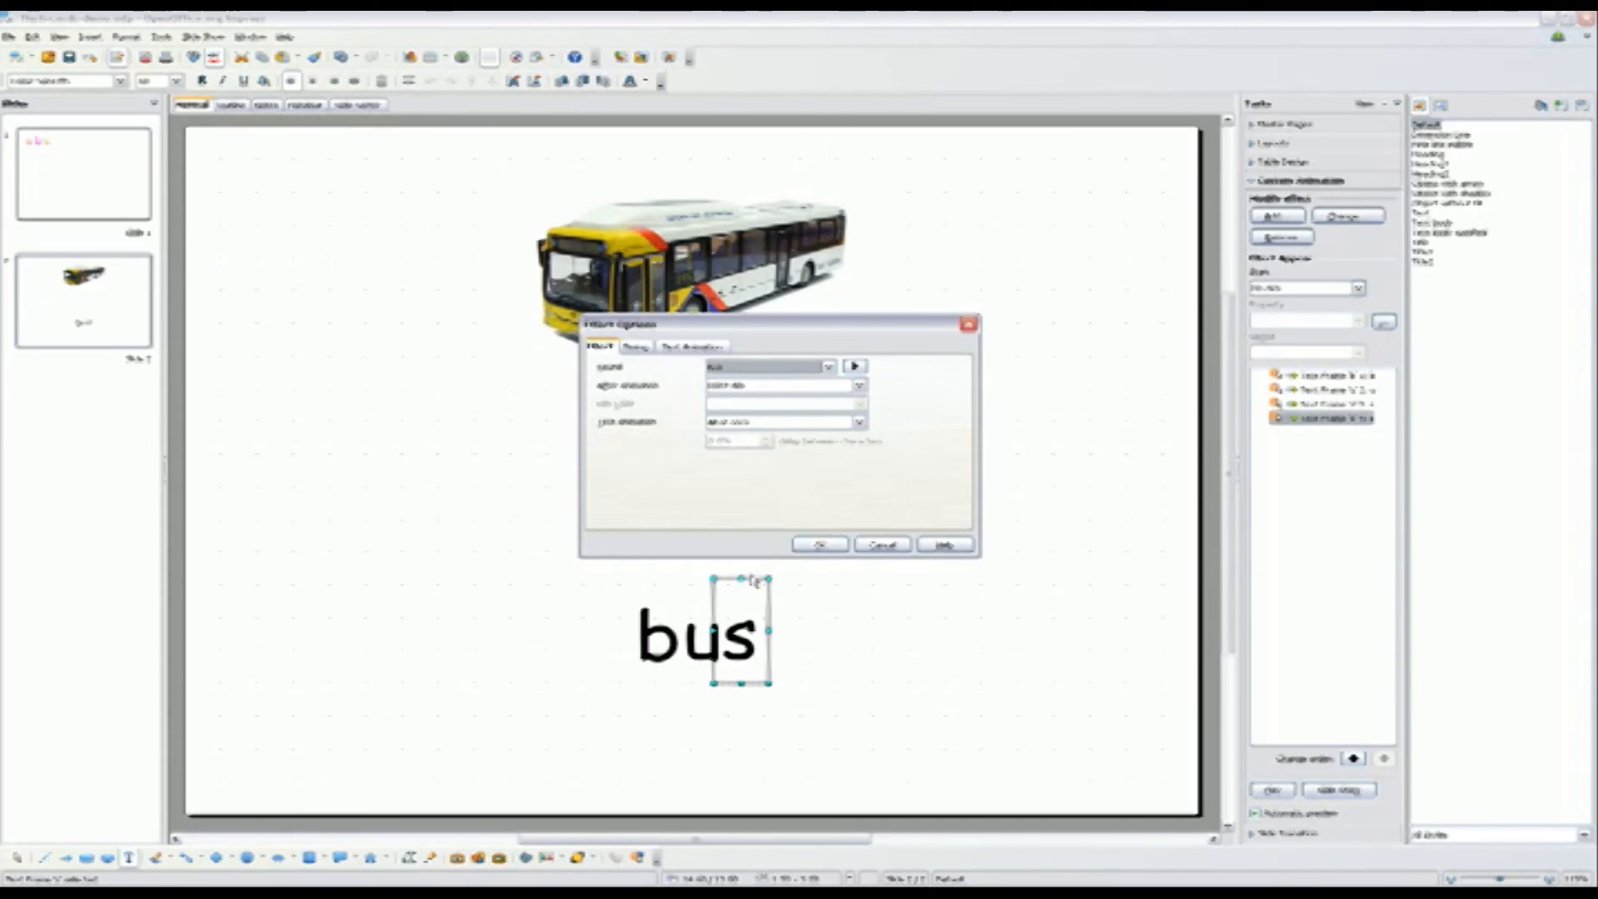
{"action": "left_click", "coordinate": [818, 545]}
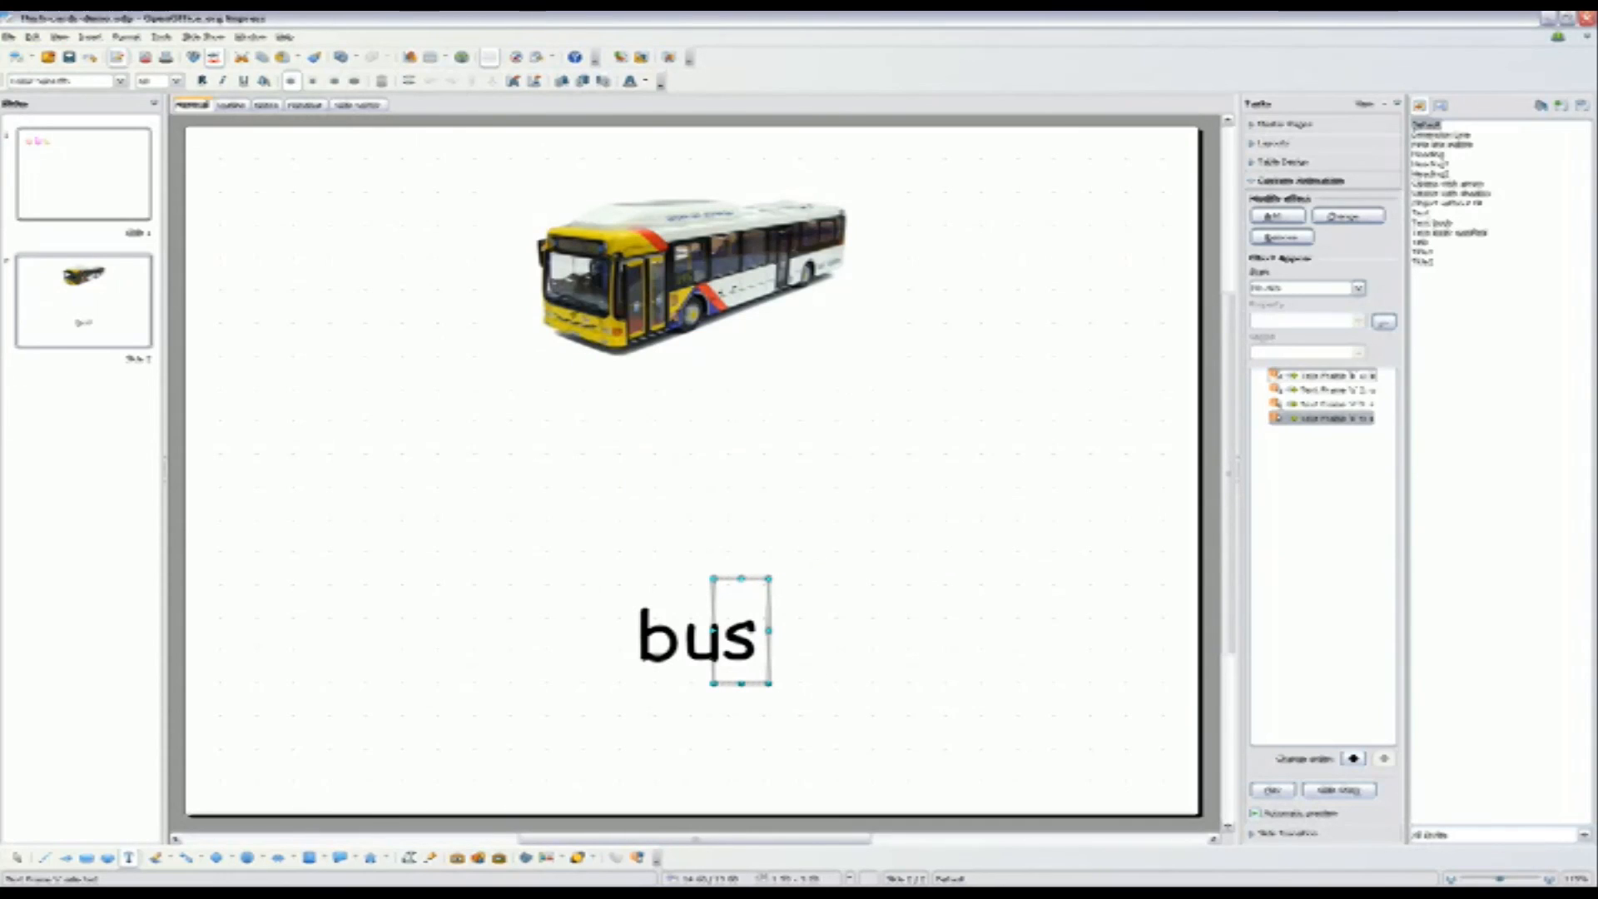
Run the slide show from slide 2 and advance through the letters b, u, s and the whole-word sound.
{"action": "left_click", "coordinate": [1333, 792]}
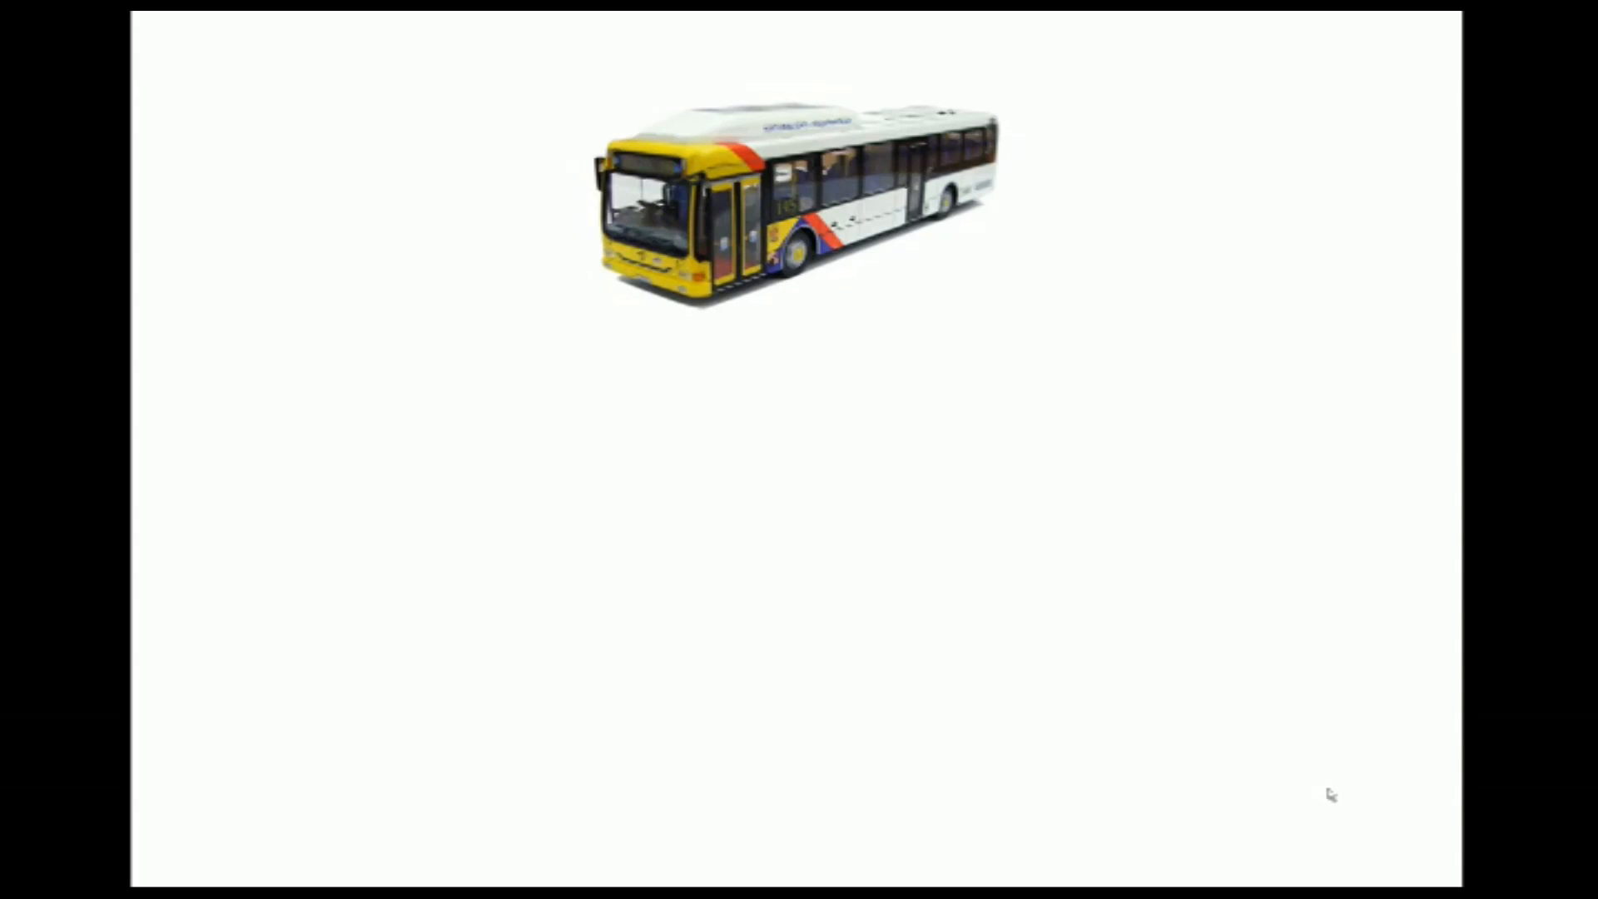
{"action": "left_click", "coordinate": [1260, 752]}
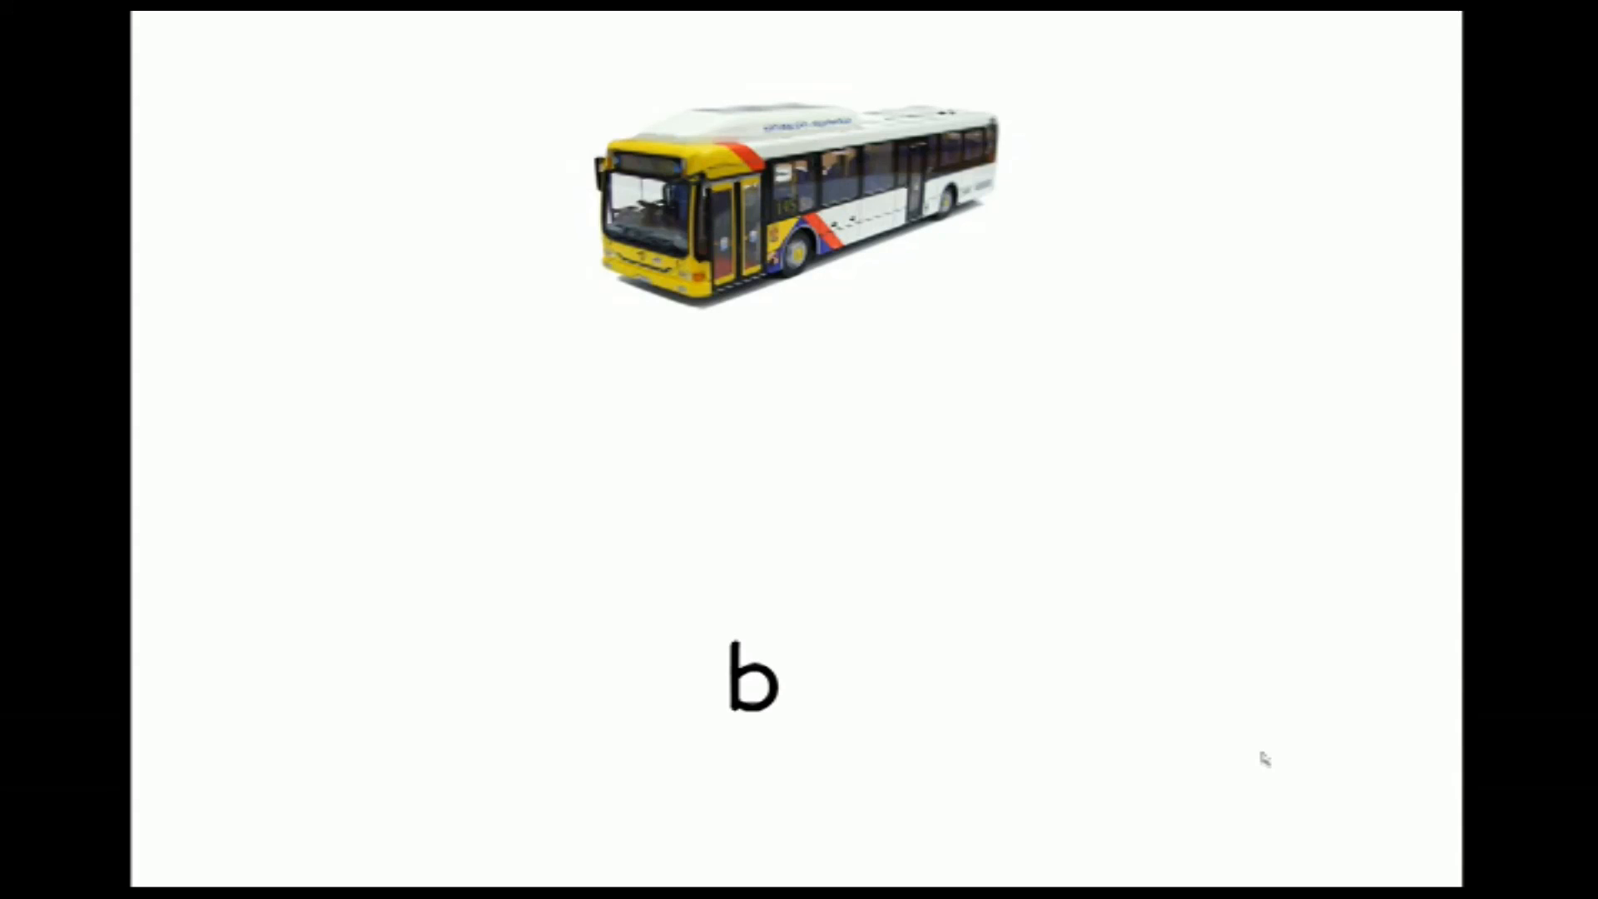
{"action": "left_click", "coordinate": [1260, 753]}
{"action": "left_click", "coordinate": [1260, 753]}
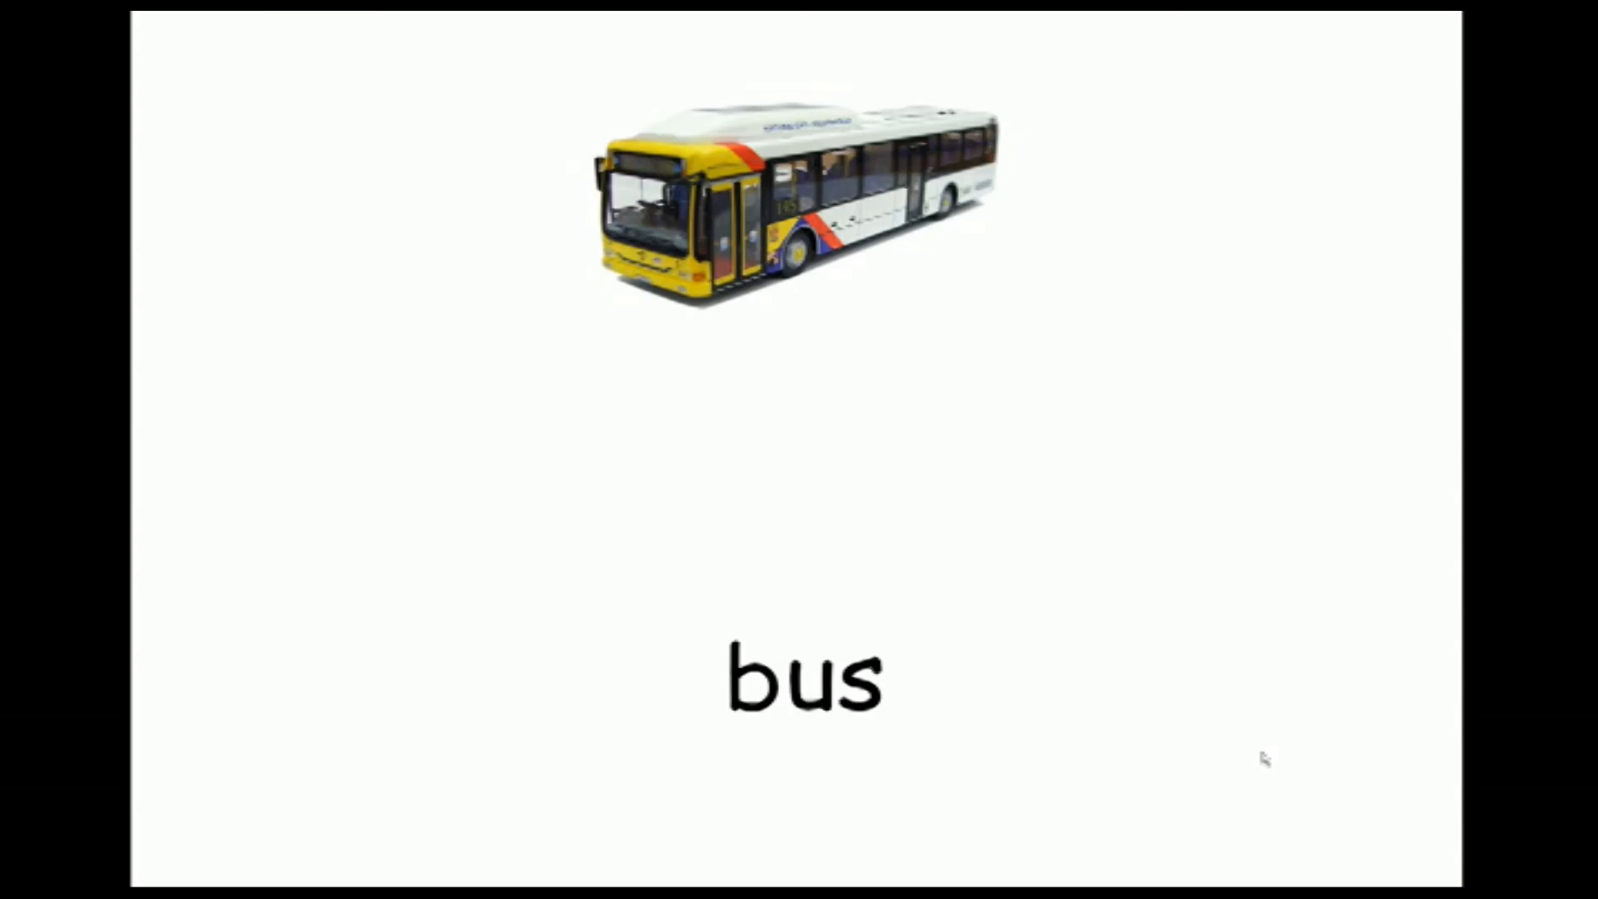
{"action": "left_click", "coordinate": [1260, 752]}
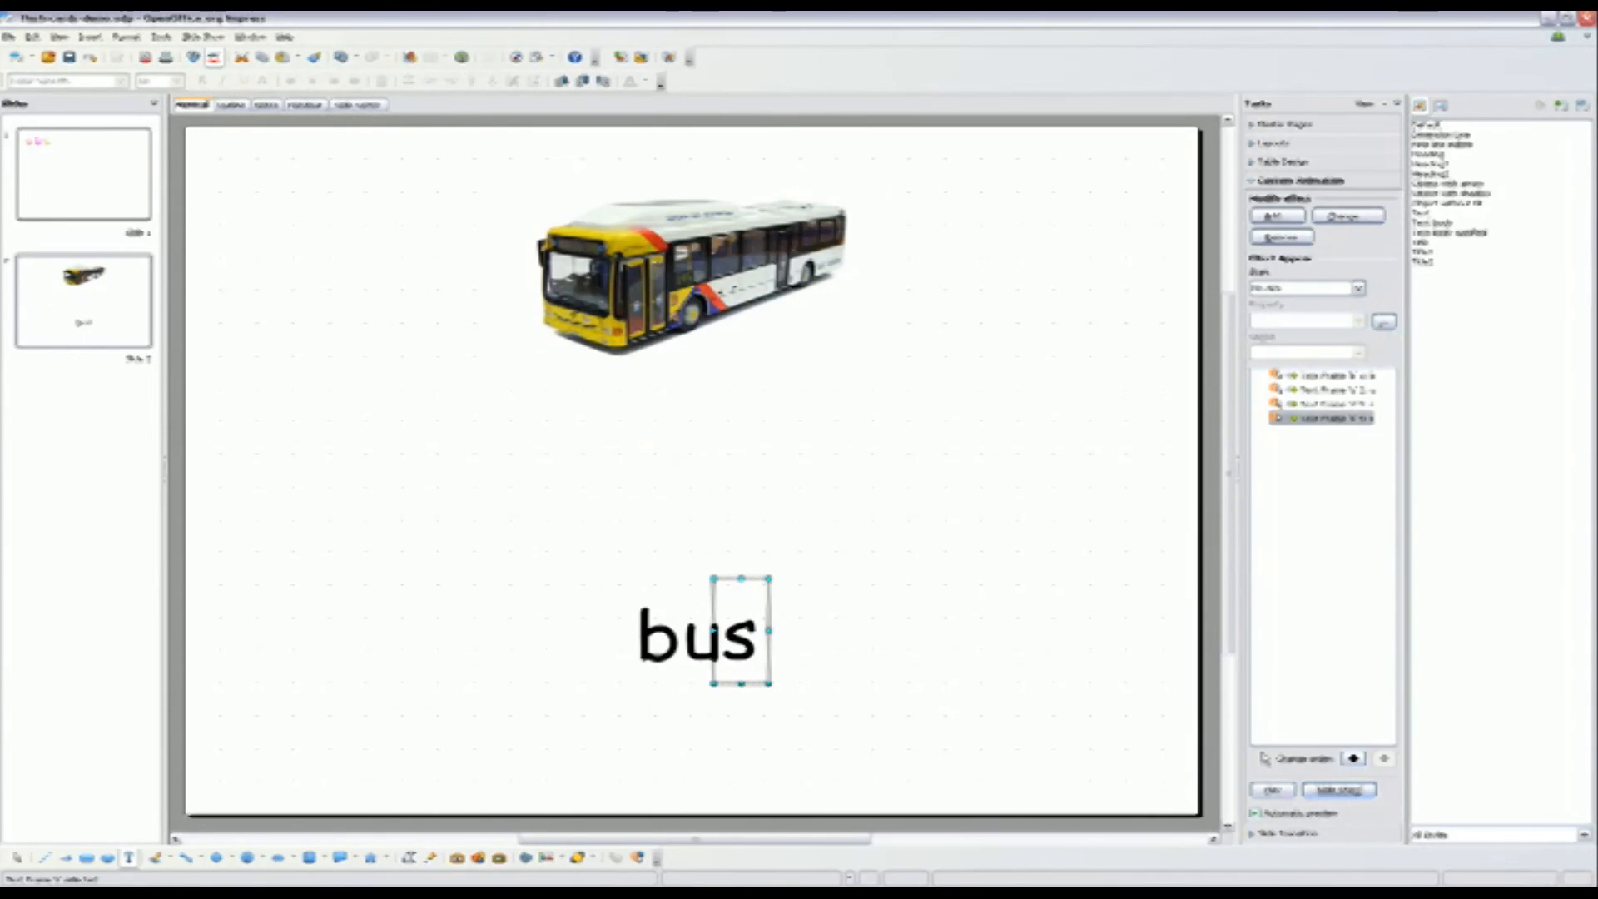